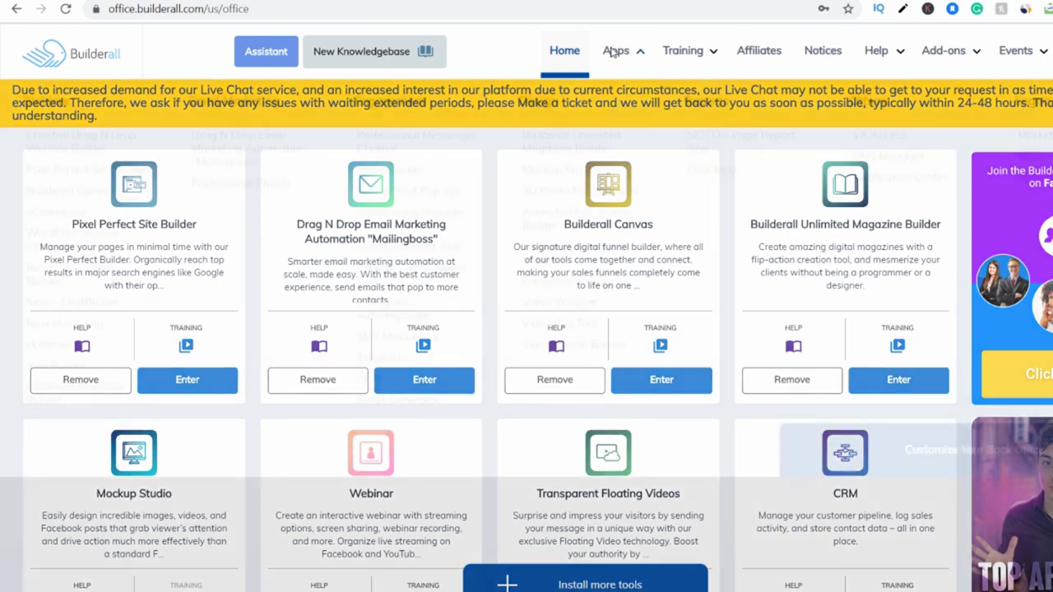
Open the ebook site's Home page in Cheetah and try the signup fields on the live page.
mouse_move(617, 51)
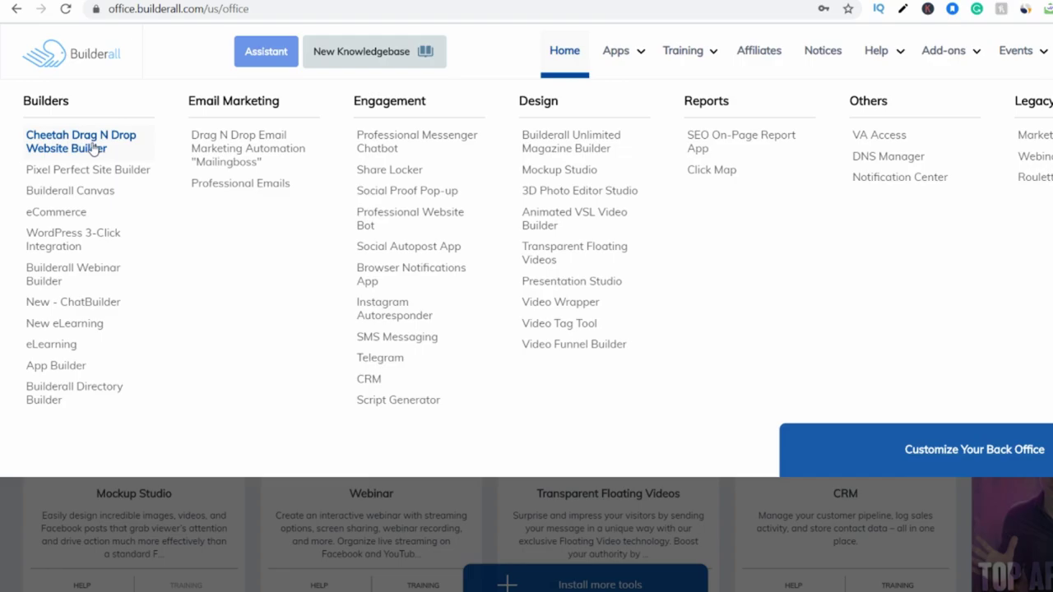
click(95, 148)
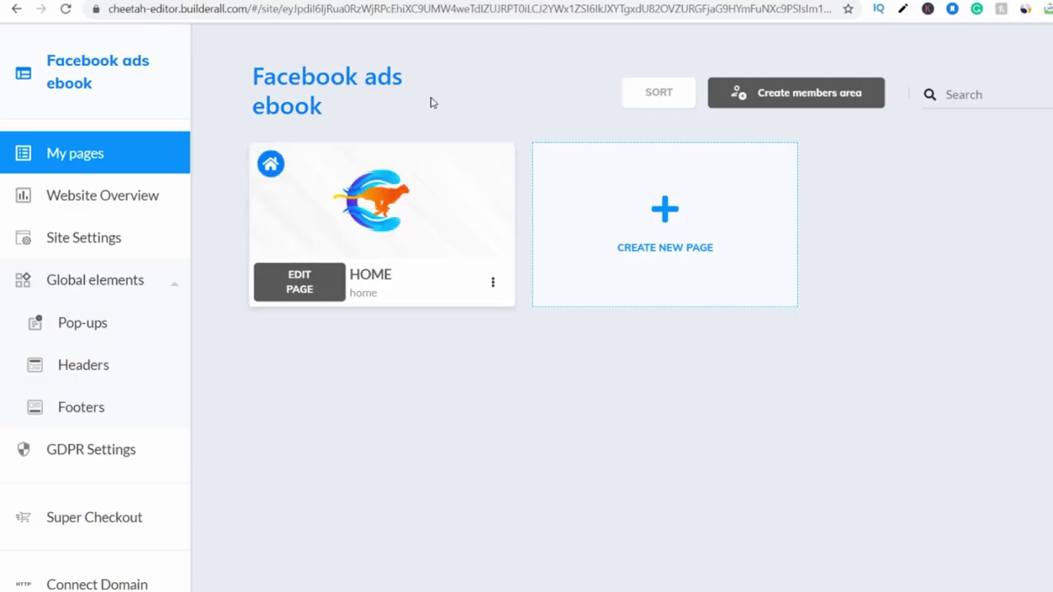
click(298, 288)
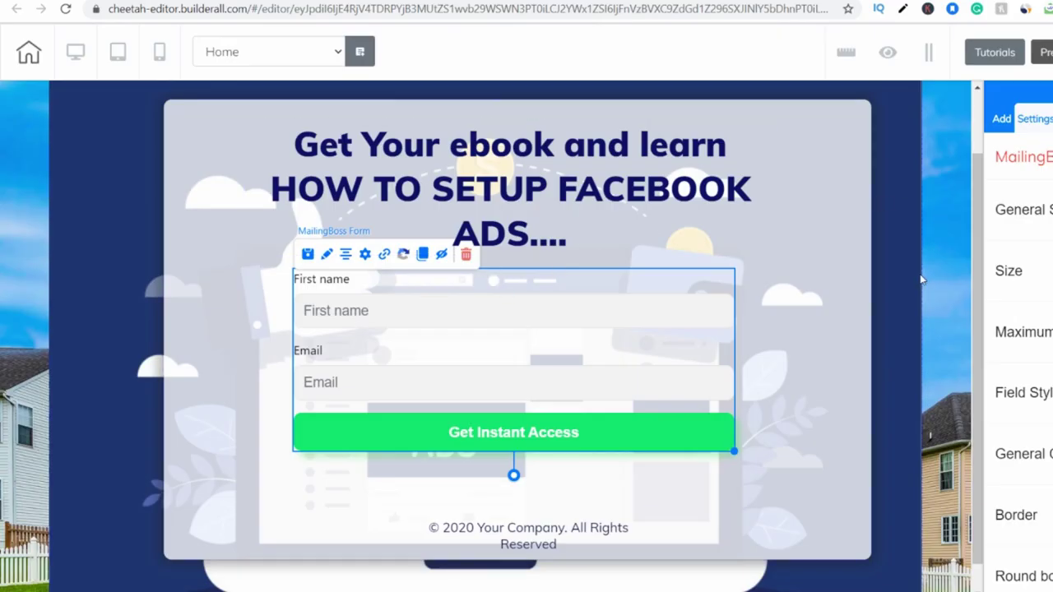
click(923, 280)
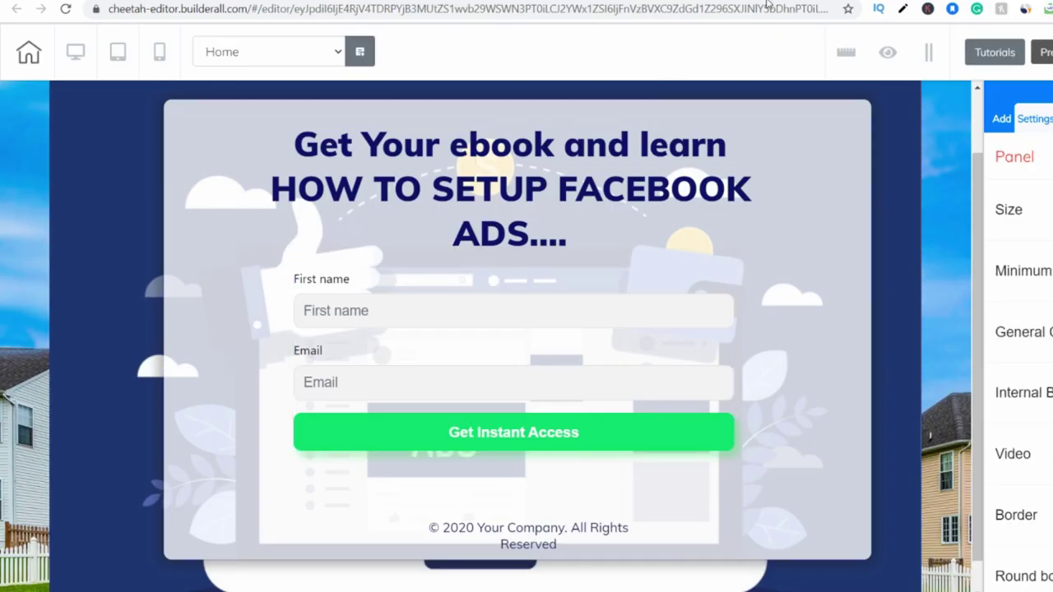
click(768, 3)
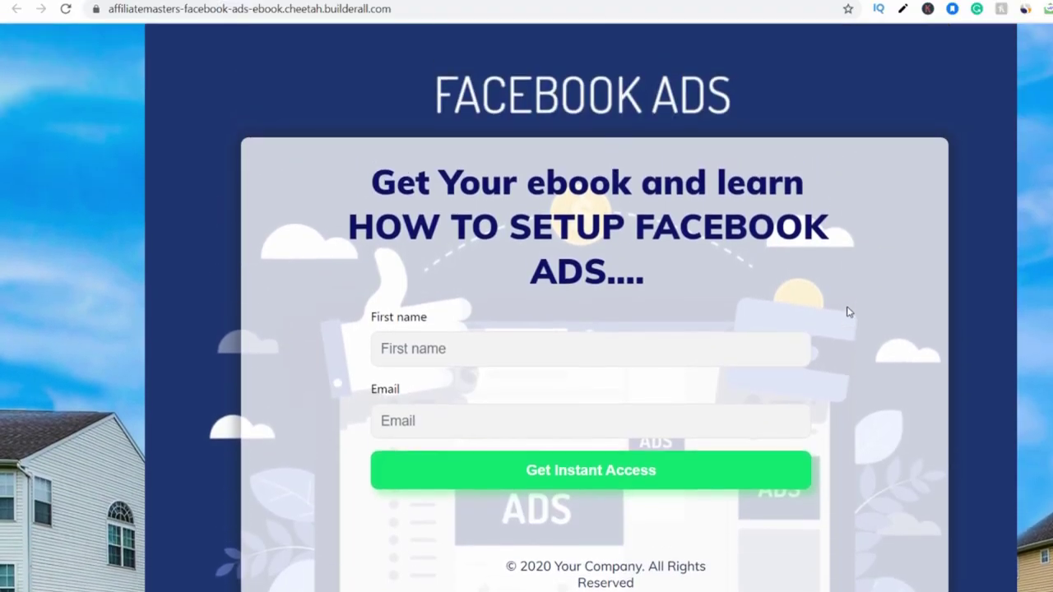
scroll(849, 312, up, 1)
click(485, 364)
click(461, 447)
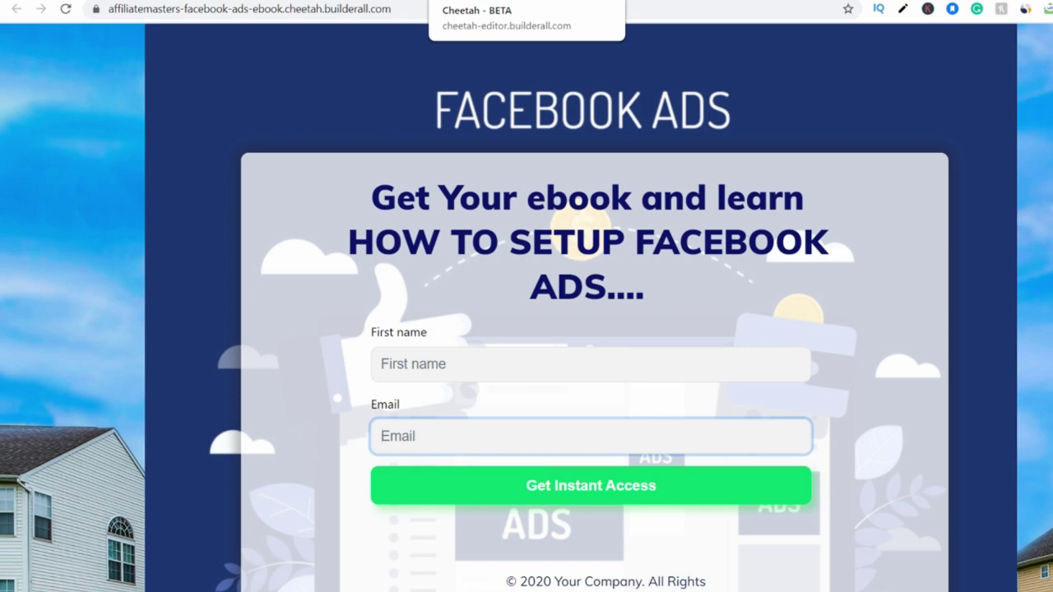
Return to the Cheetah Home page editor and select the MailingBoss signup form block.
click(493, 0)
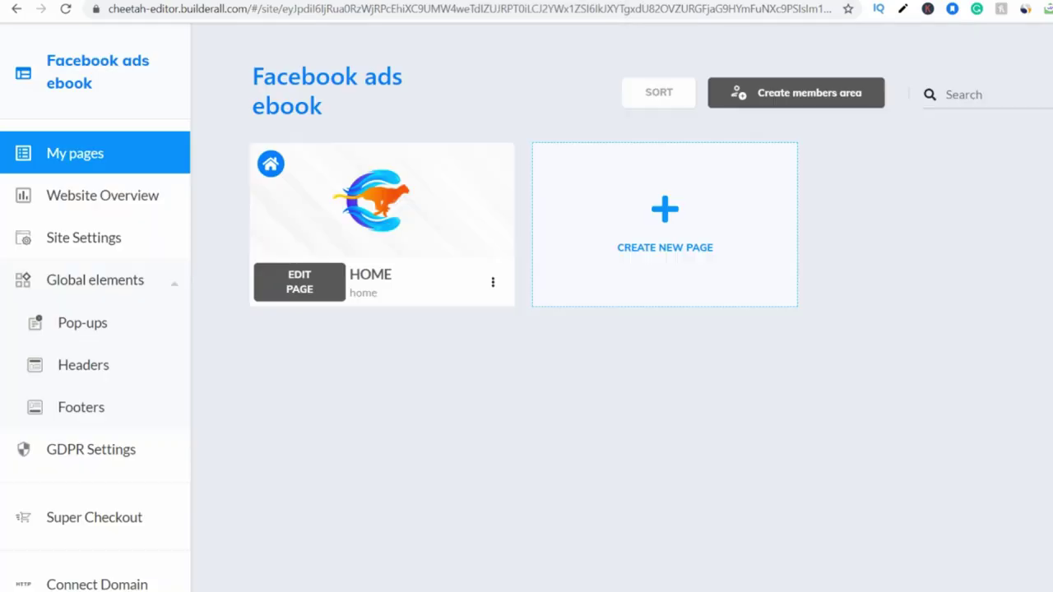
click(588, 0)
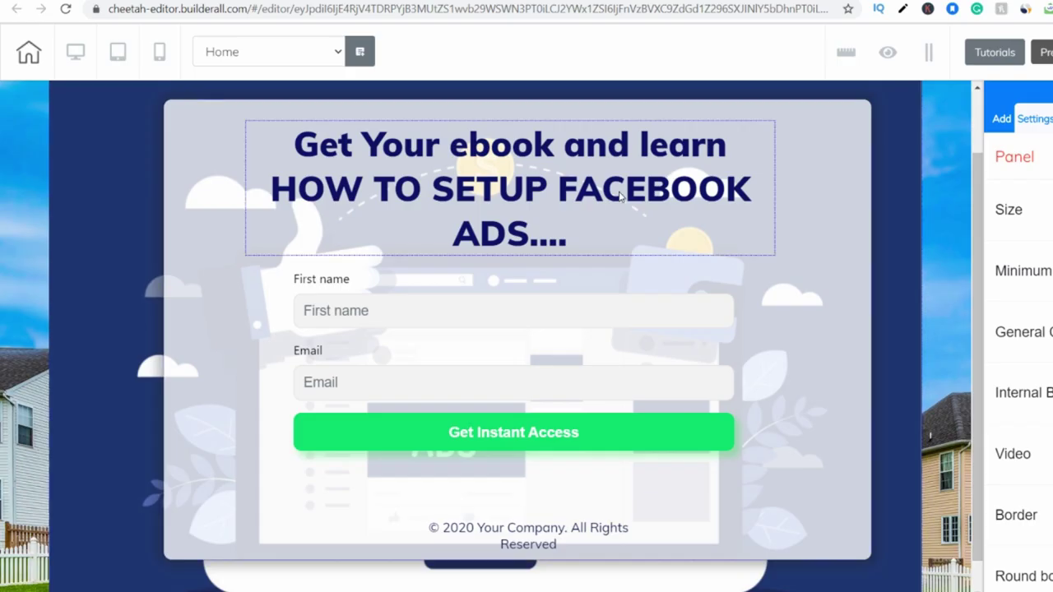
click(446, 342)
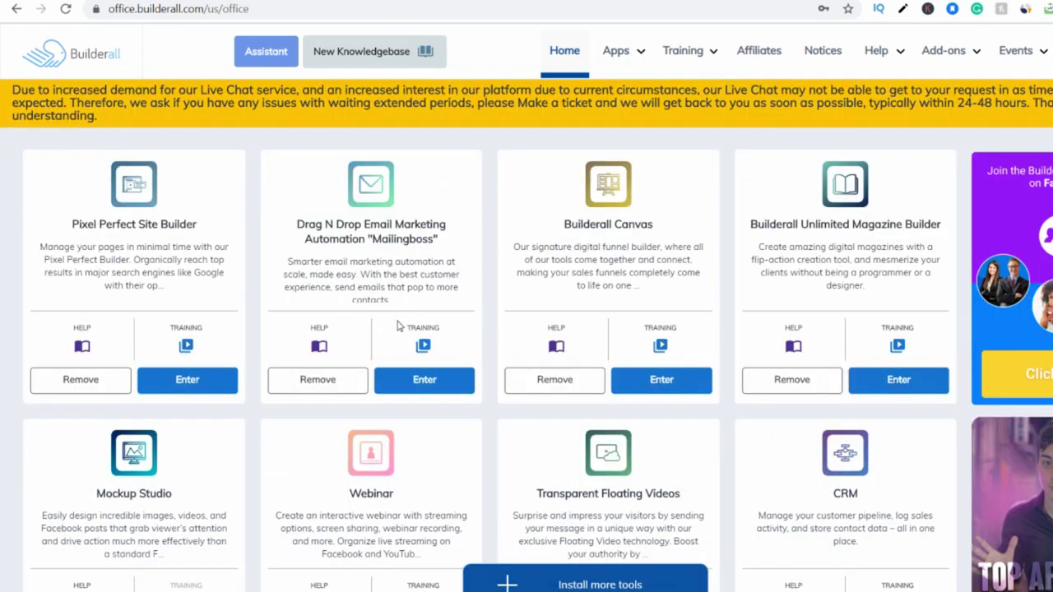
Go to the Lists page in MailingBoss and start creating a new list.
click(411, 385)
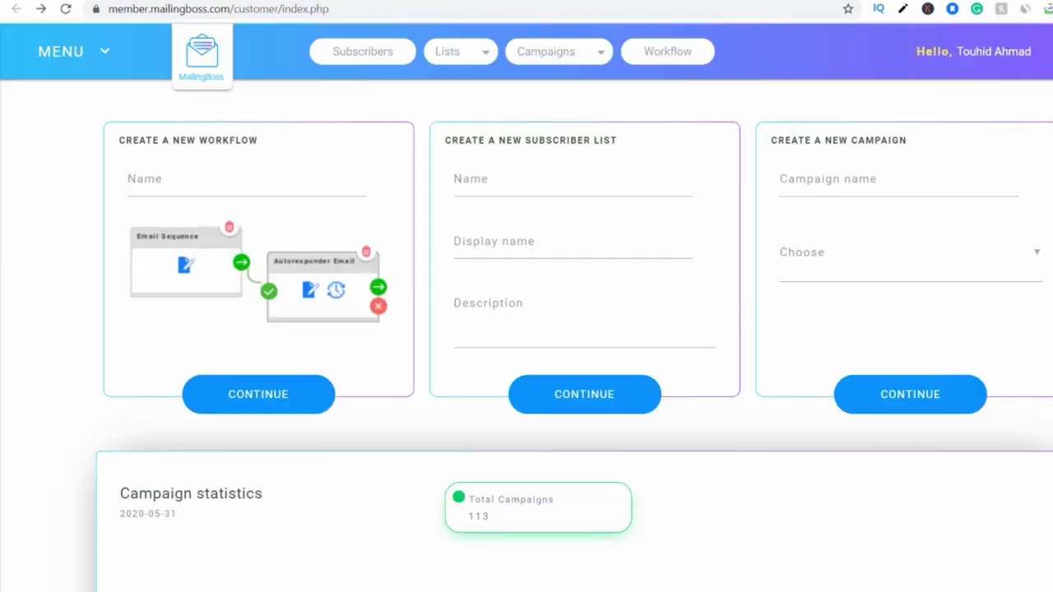
click(461, 51)
click(443, 55)
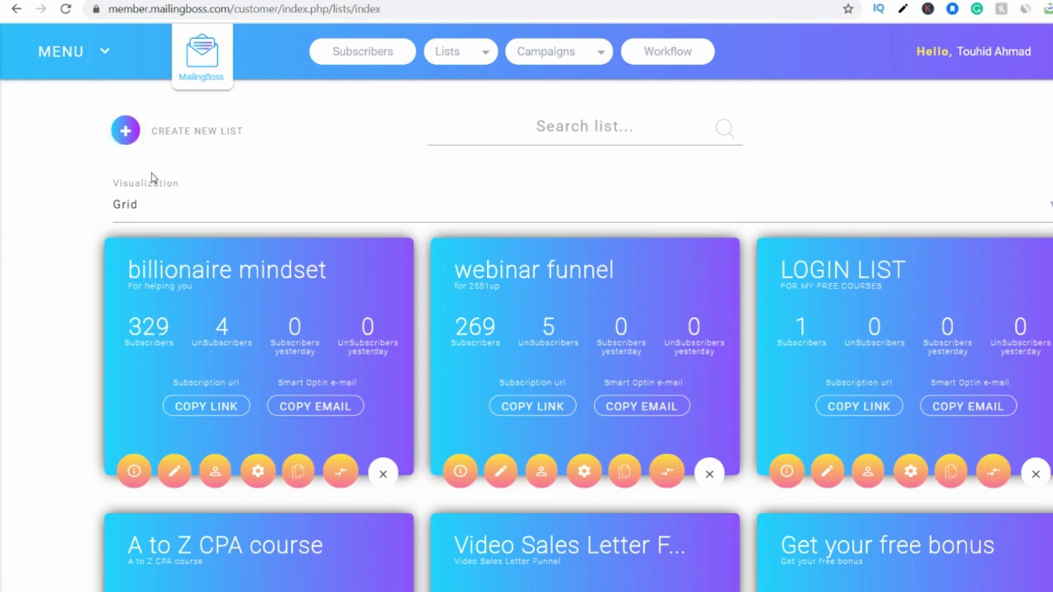
click(128, 133)
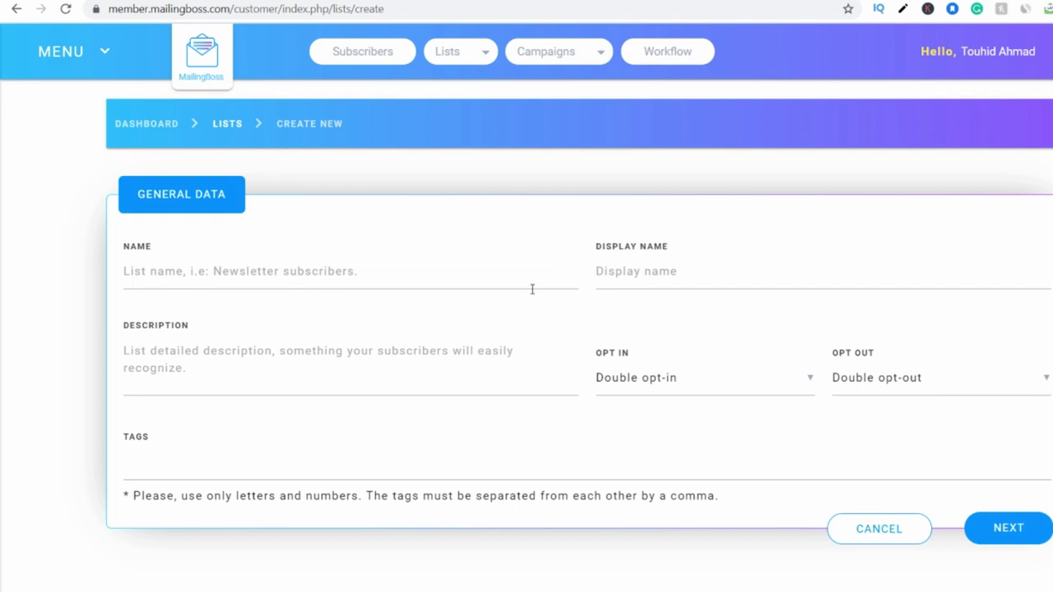
Name the new list 'FACEBOOK EBOOK', fixing the lowercase first letter.
click(428, 270)
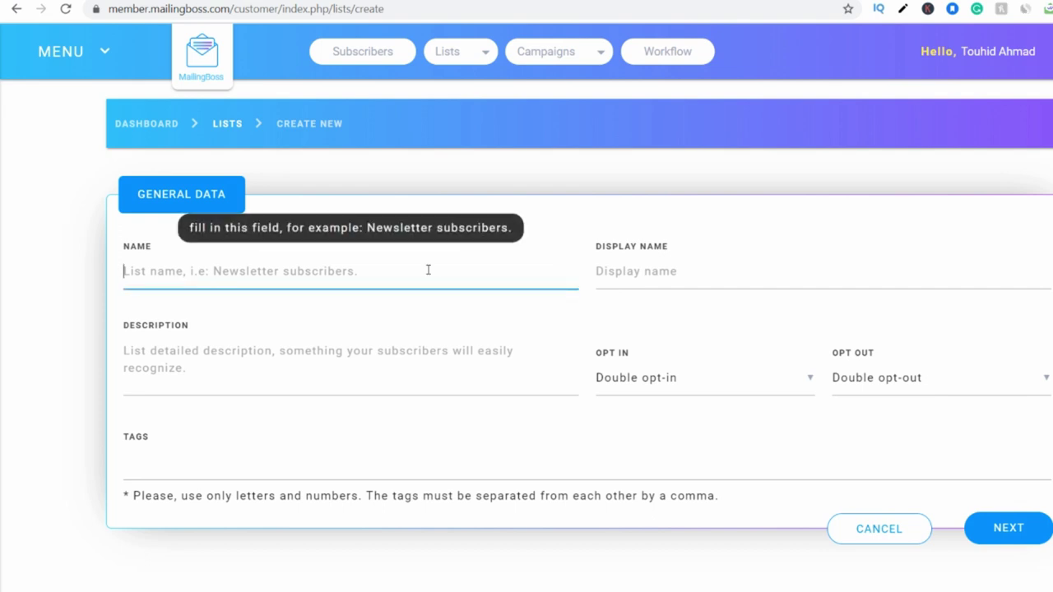
text(fACEBOOK)
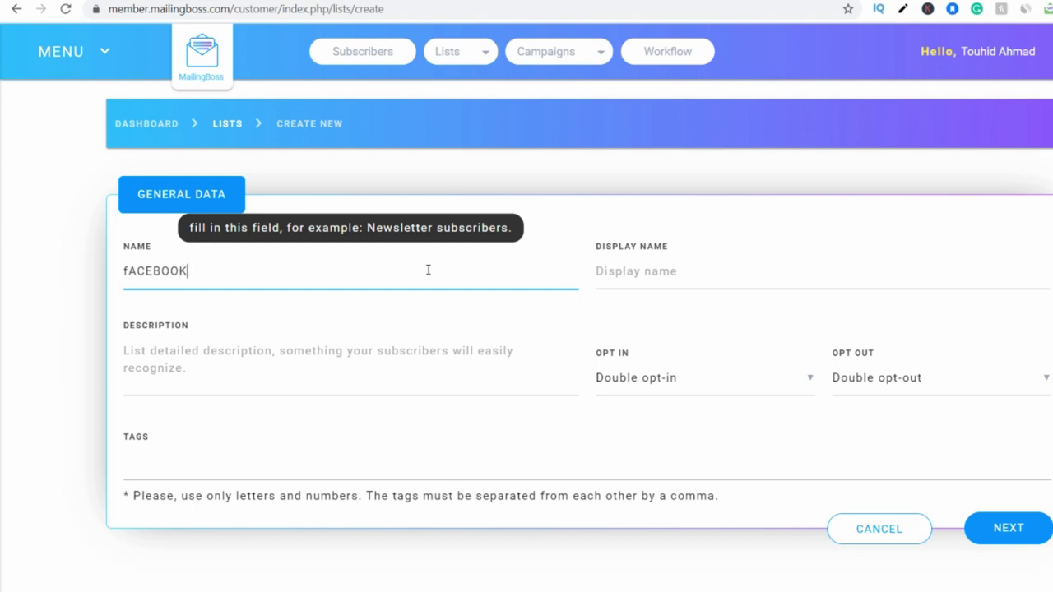
text( EBOOK)
key(ctrl+a)
click(134, 274)
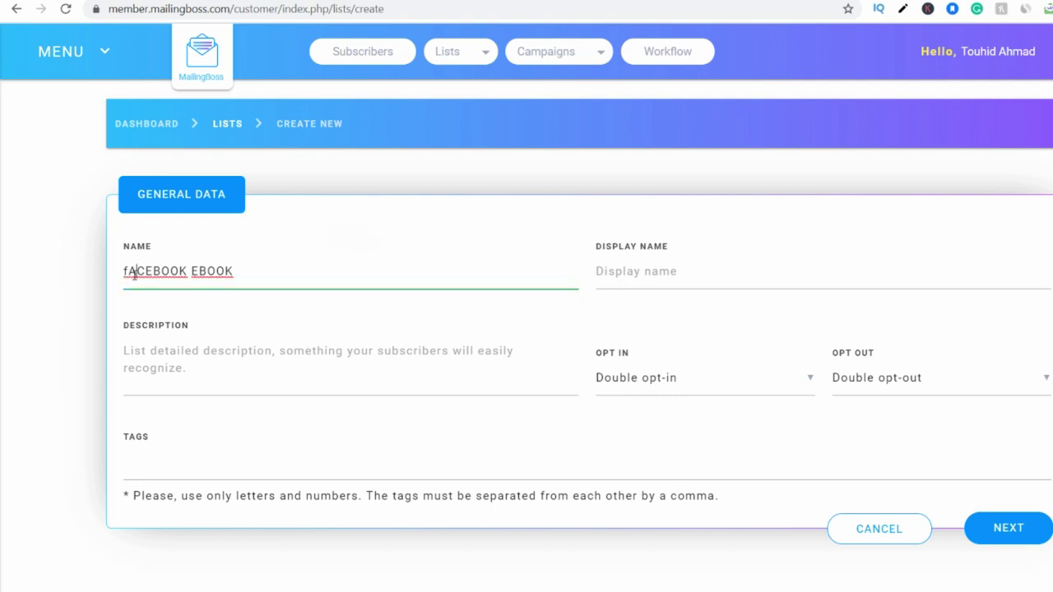
click(128, 274)
key(Delete)
text(F)
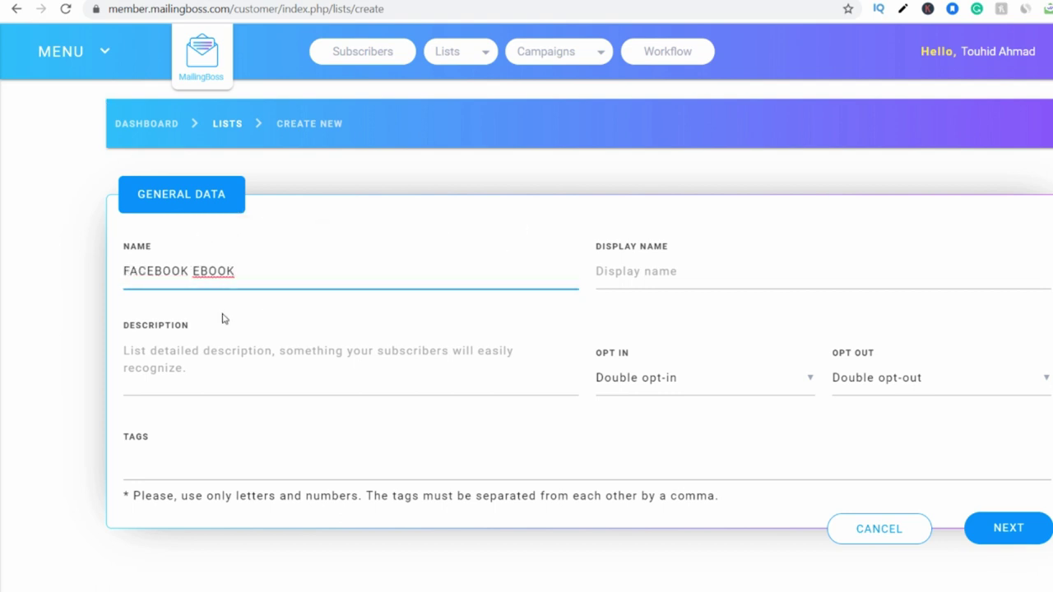
Copy the list name 'FACEBOOK EBOOK' into the Display Name field.
drag(252, 272, 116, 278)
key(ctrl+c)
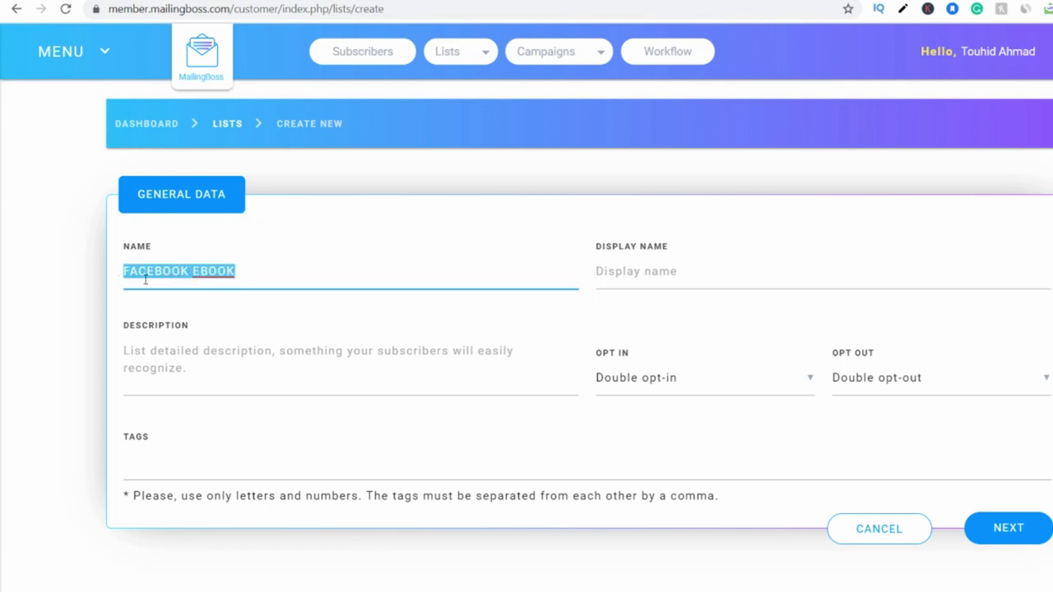
right_click(133, 272)
click(198, 328)
click(635, 274)
right_click(642, 265)
click(683, 381)
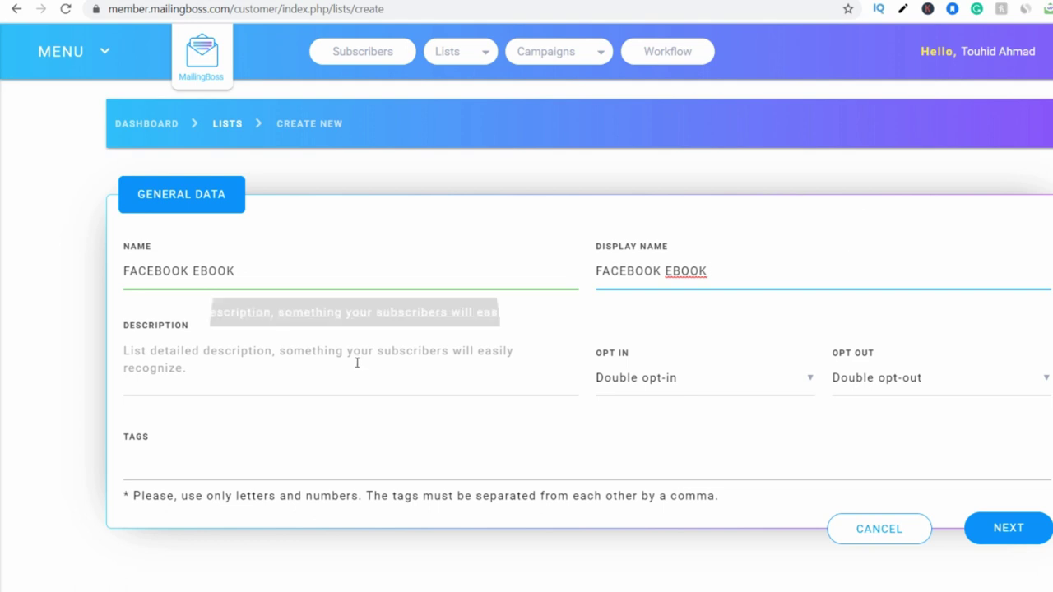
Set Opt In to Single opt-in and Opt Out to Double opt-out, then continue.
click(176, 355)
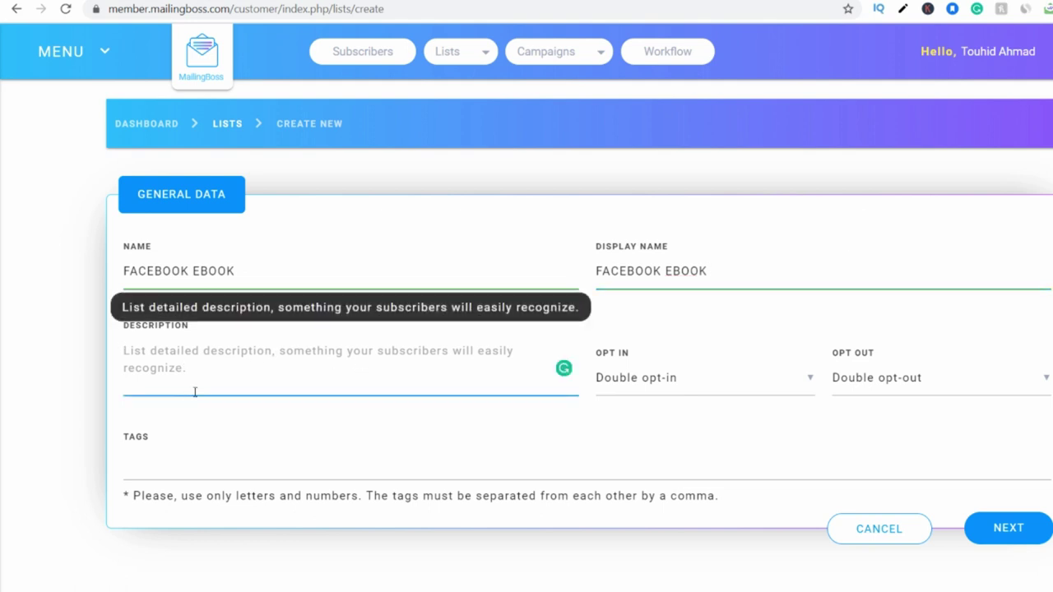
click(627, 387)
click(643, 426)
click(871, 377)
click(870, 418)
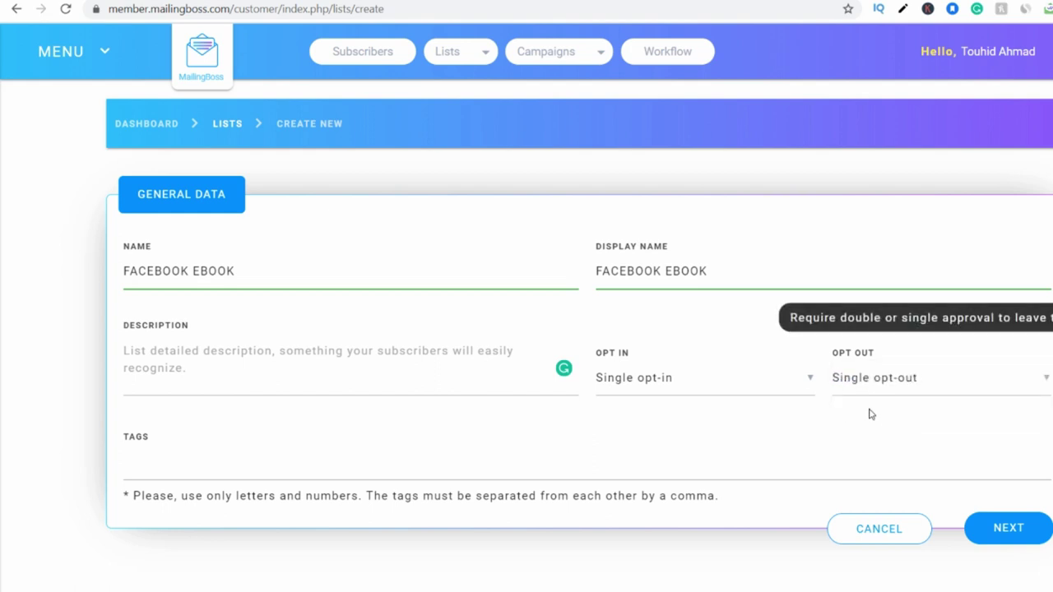
click(864, 385)
click(865, 382)
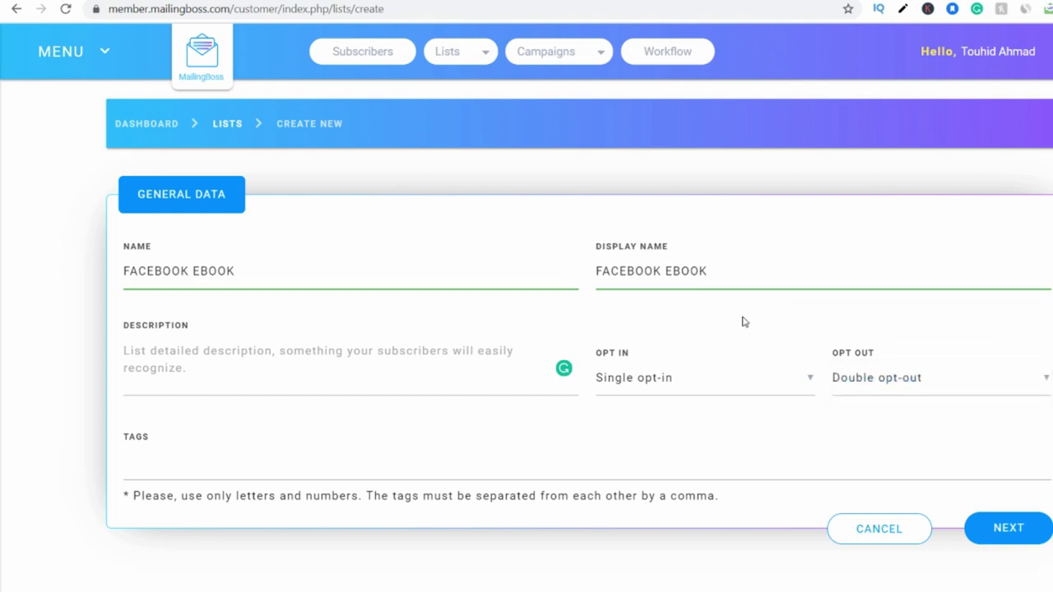
click(1018, 529)
On the FACEBOOK EBOOK Custom Fields page, tick the option to create a first name field.
scroll(721, 306, down, 3)
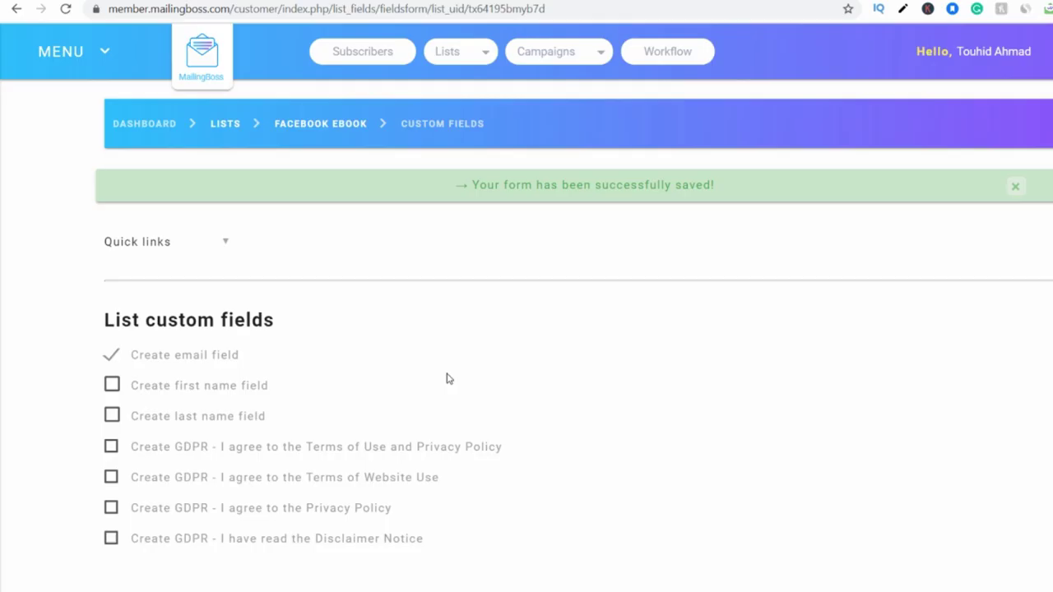
scroll(445, 408, down, 1)
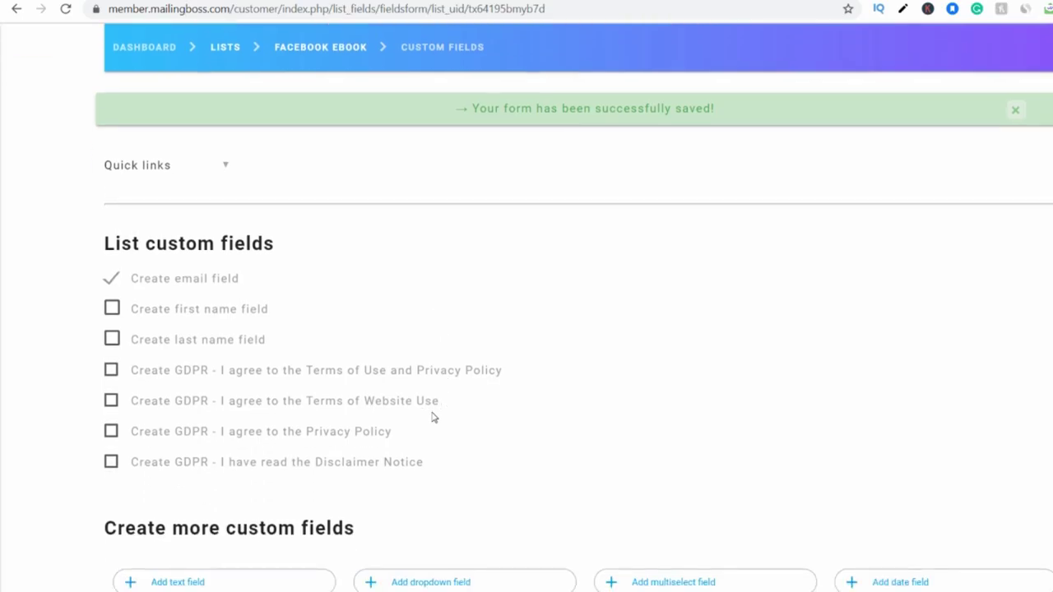
scroll(349, 266, down, 2)
scroll(349, 265, down, 3)
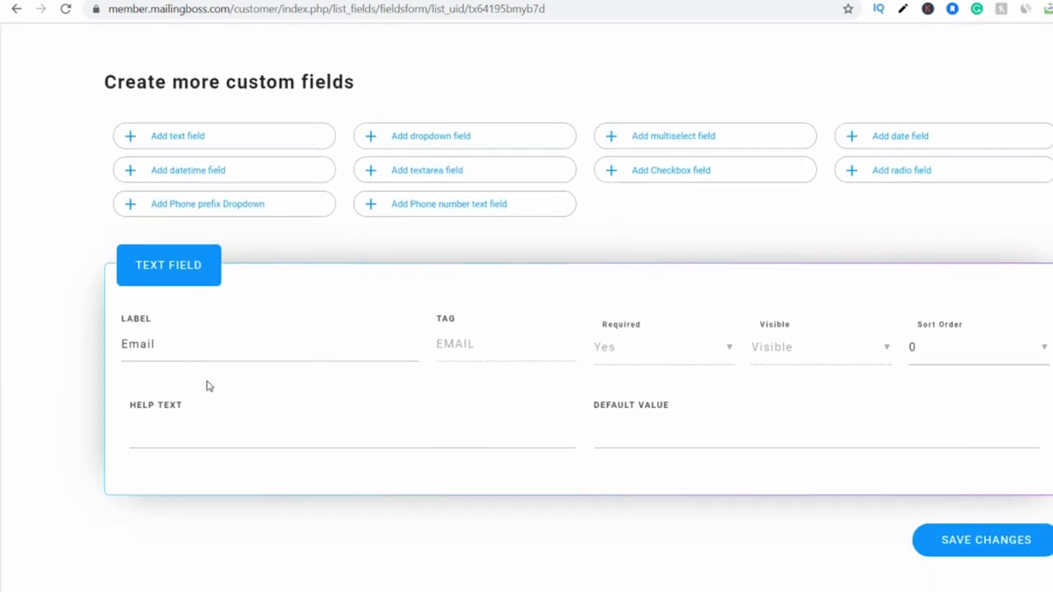
scroll(207, 385, up, 4)
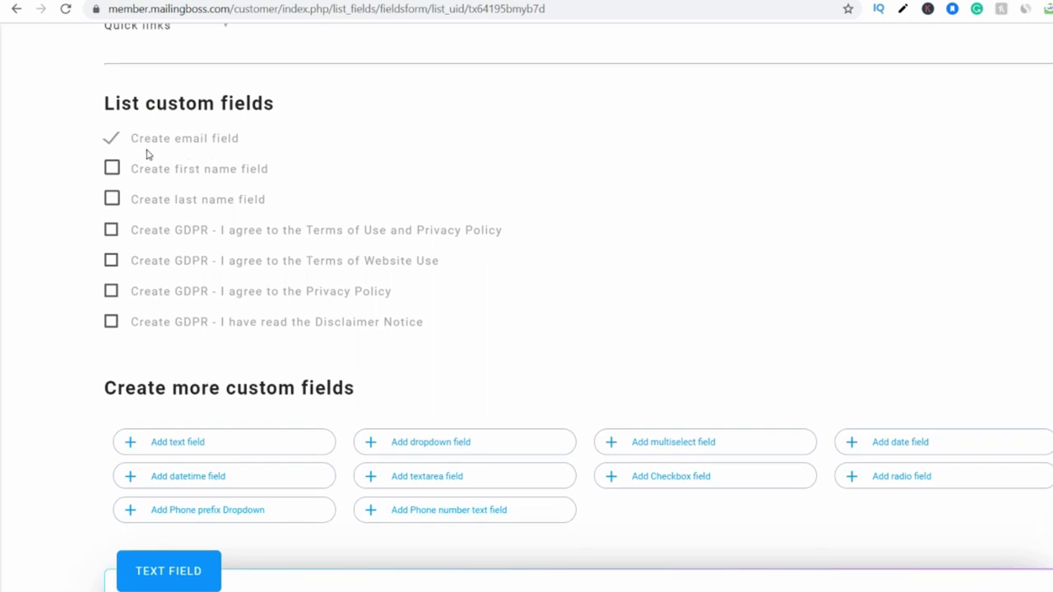
click(112, 169)
scroll(578, 200, down, 3)
scroll(356, 184, down, 1)
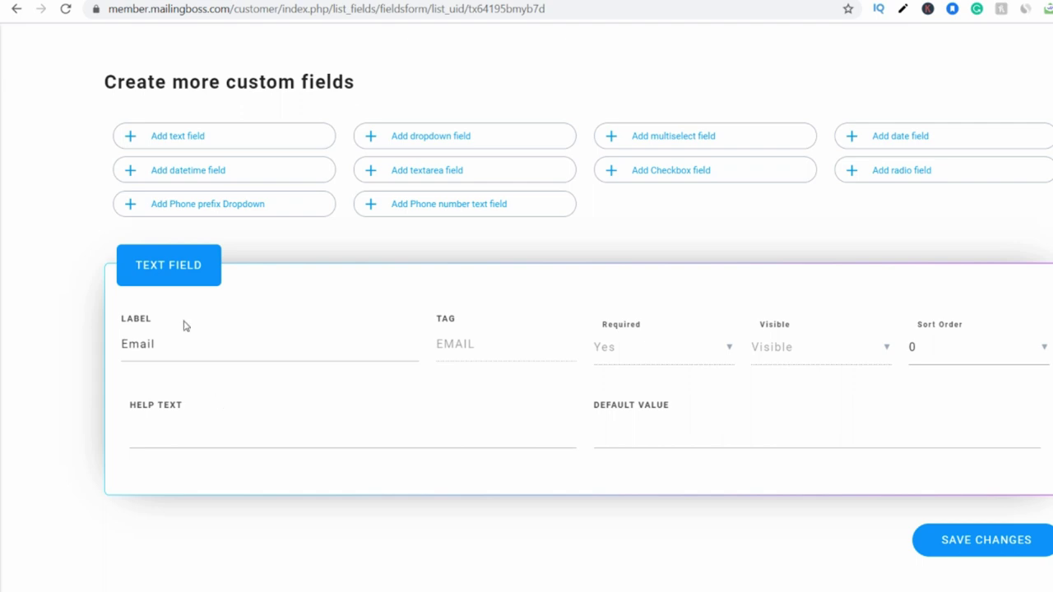
scroll(173, 292, up, 3)
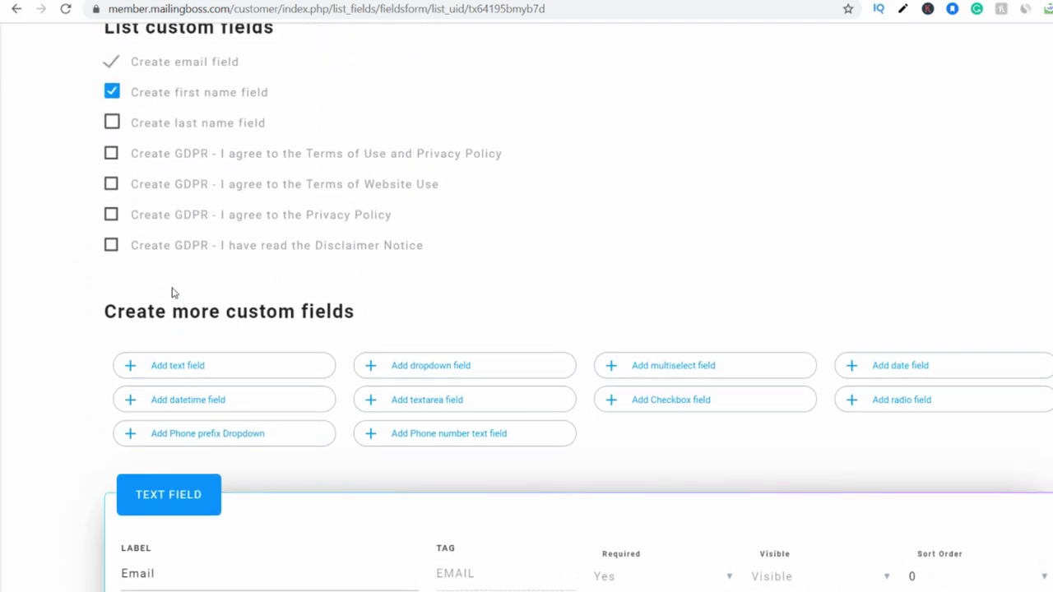
Set the Email field's sort order to 1.
scroll(173, 292, up, 2)
scroll(453, 287, down, 4)
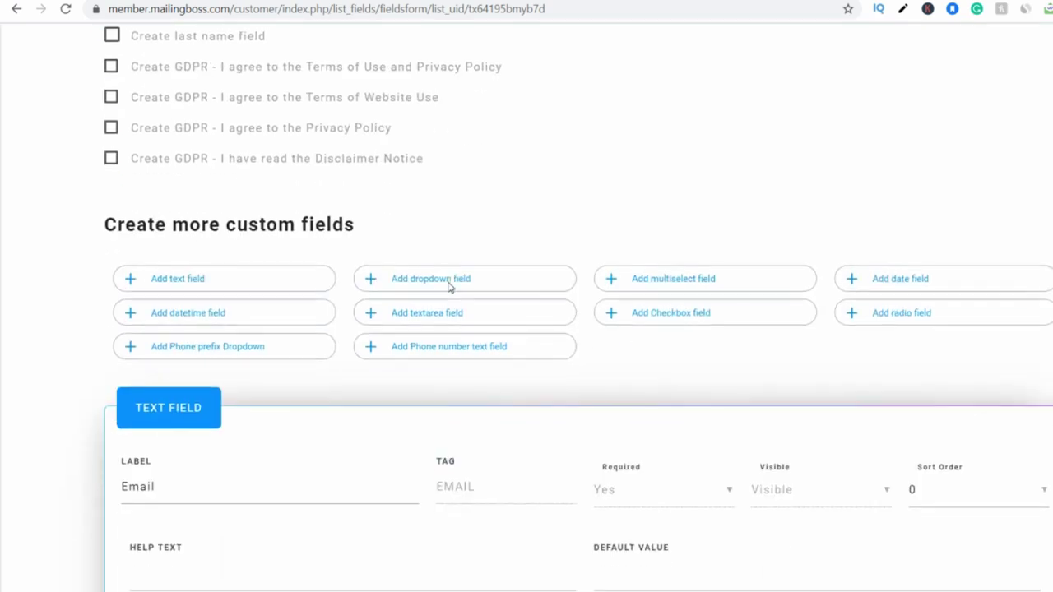
scroll(428, 315, down, 1)
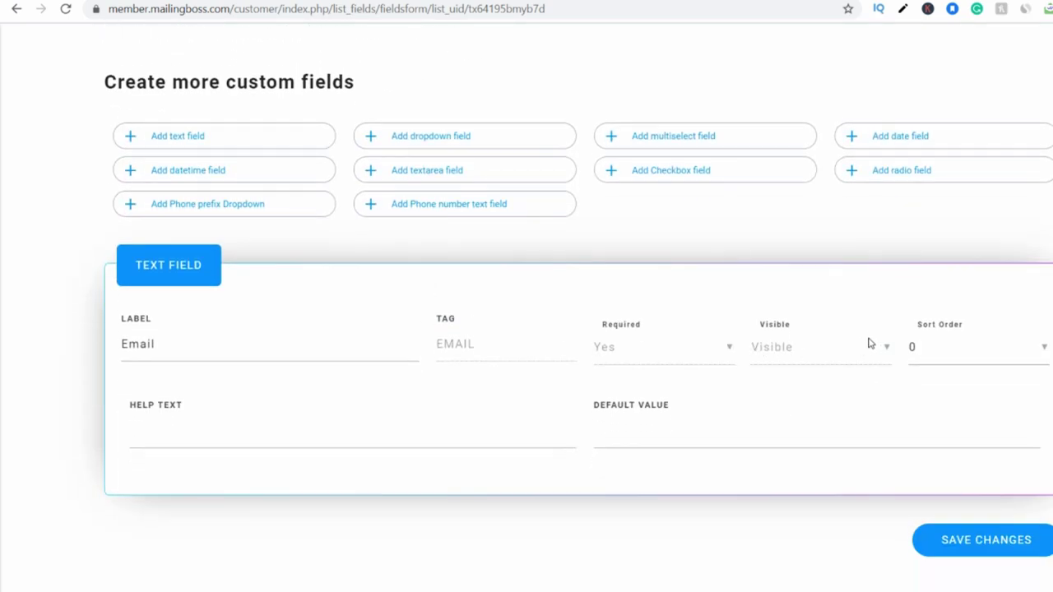
click(933, 355)
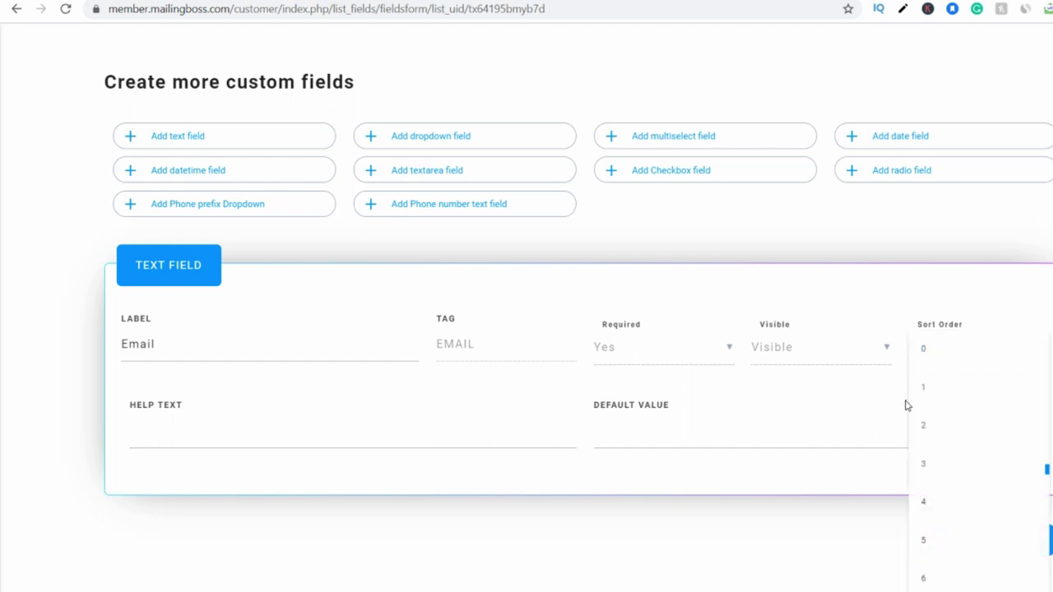
click(917, 393)
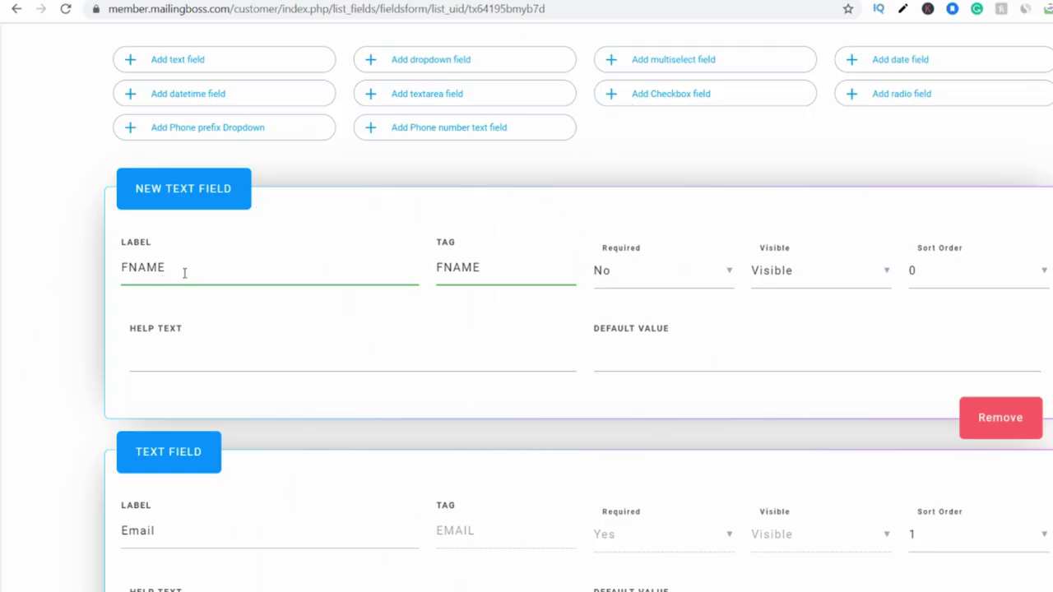
scroll(186, 273, down, 1)
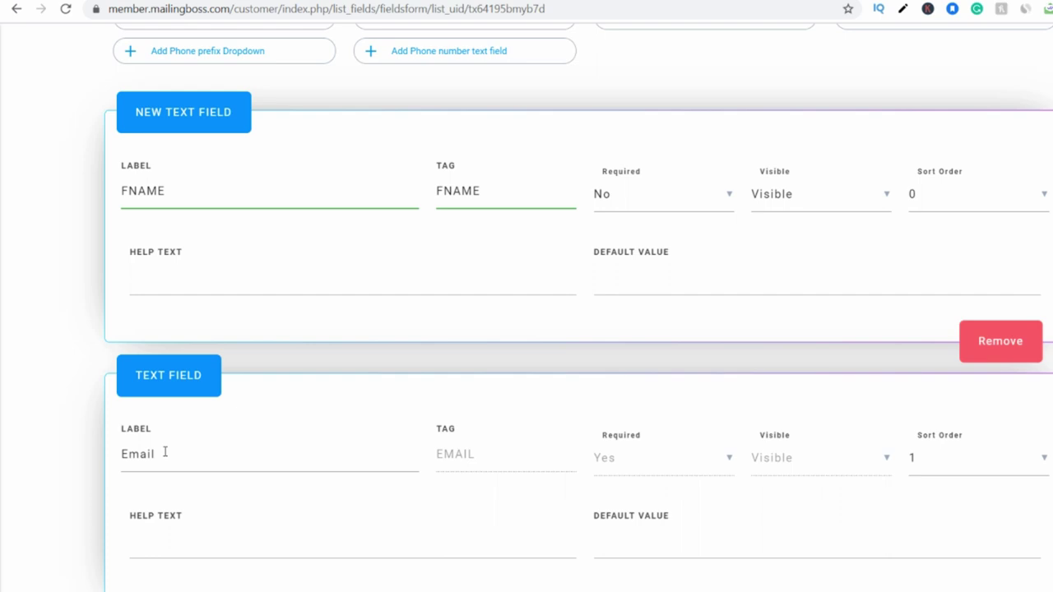
Change the new text field's label from FNAME to FIRST NAME.
click(130, 191)
text(IRST)
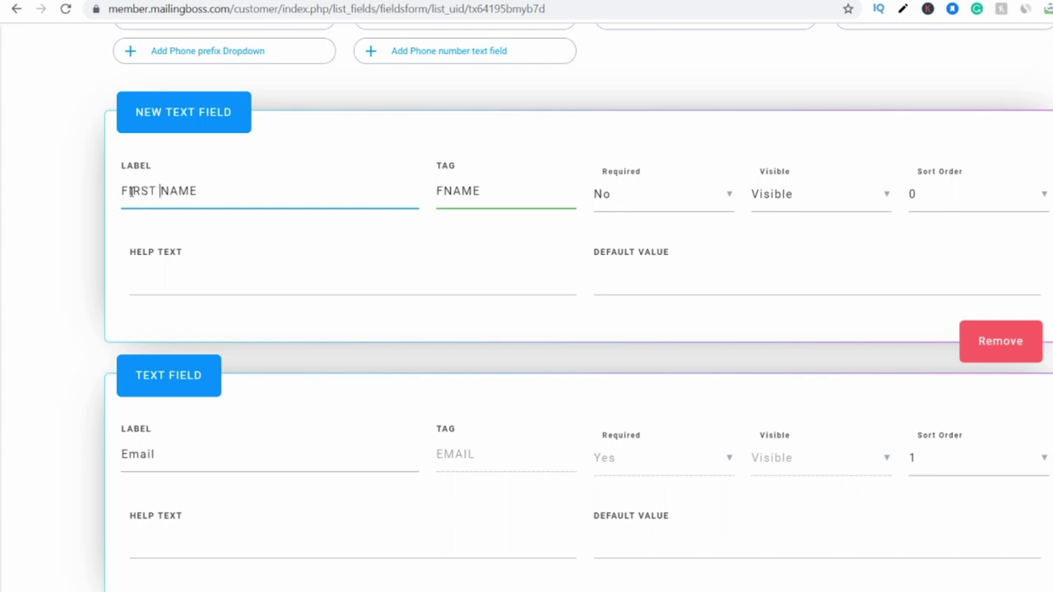
click(533, 316)
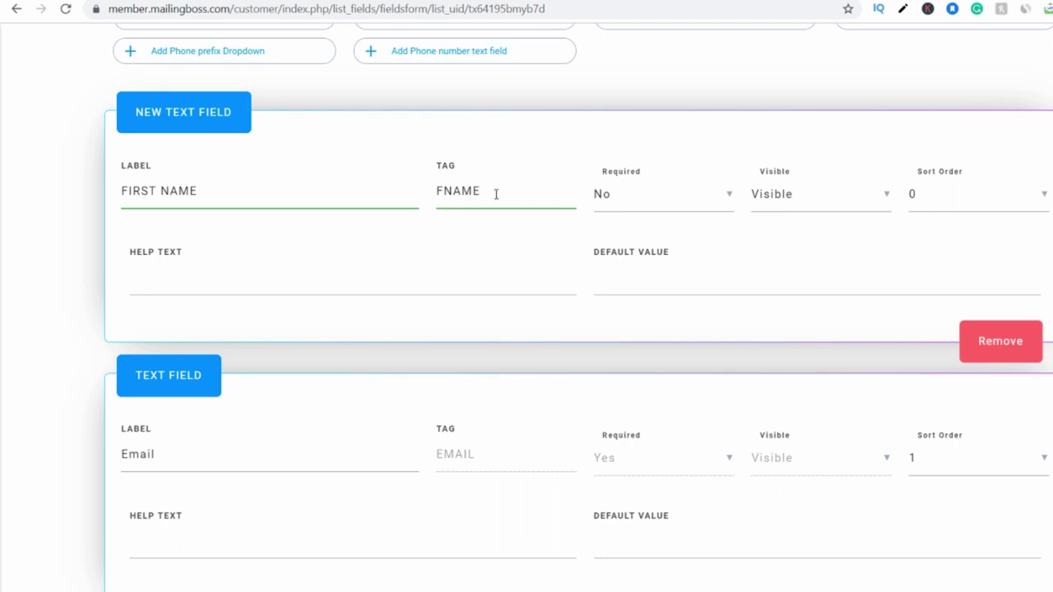
scroll(568, 461, down, 1)
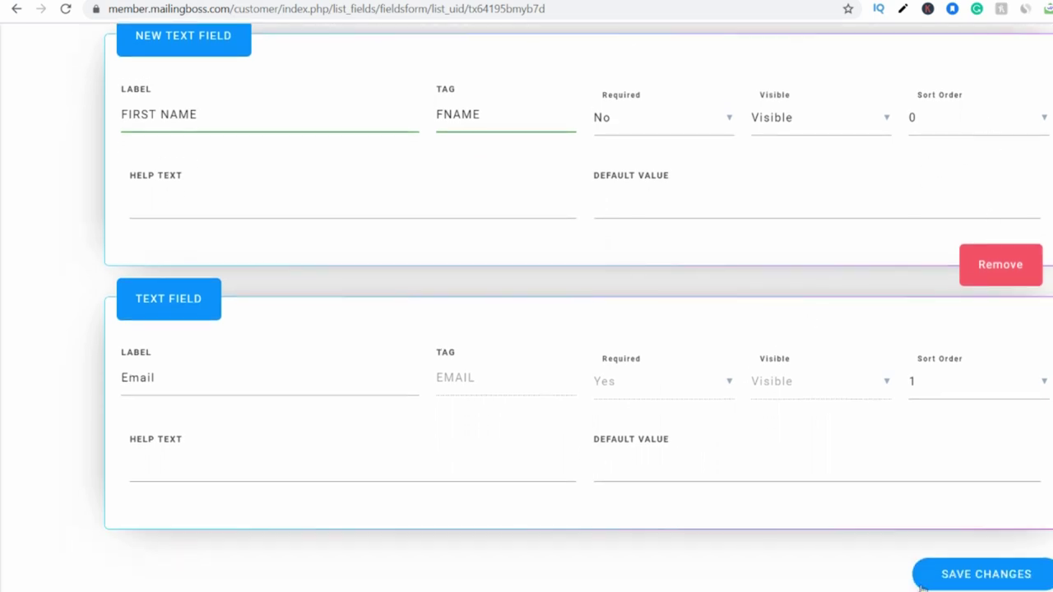
Save the FACEBOOK EBOOK list's form field changes.
click(959, 576)
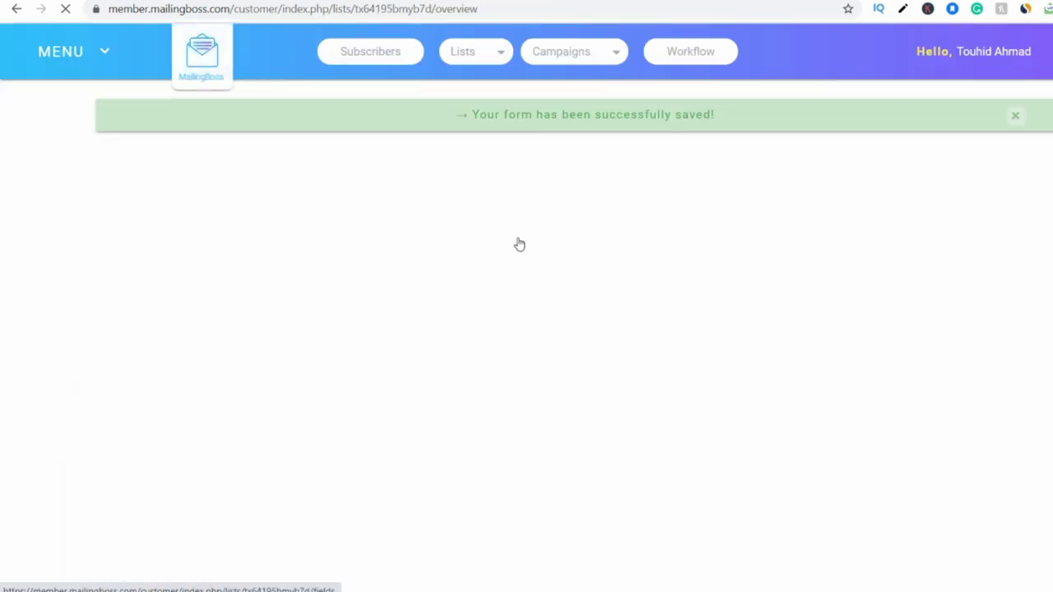
scroll(540, 321, down, 3)
scroll(556, 393, down, 1)
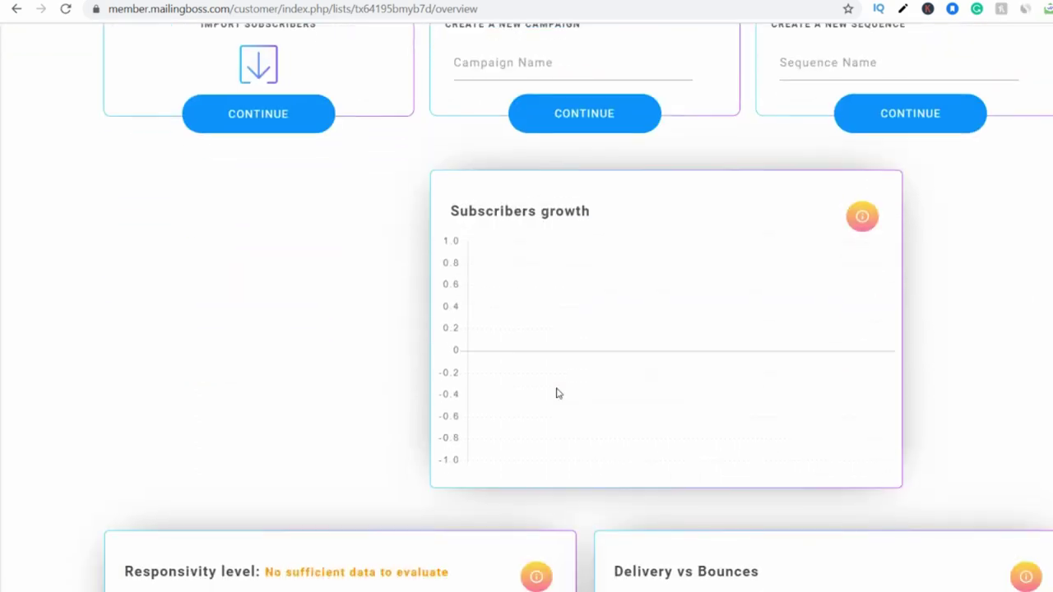
scroll(556, 393, up, 3)
scroll(556, 393, down, 14)
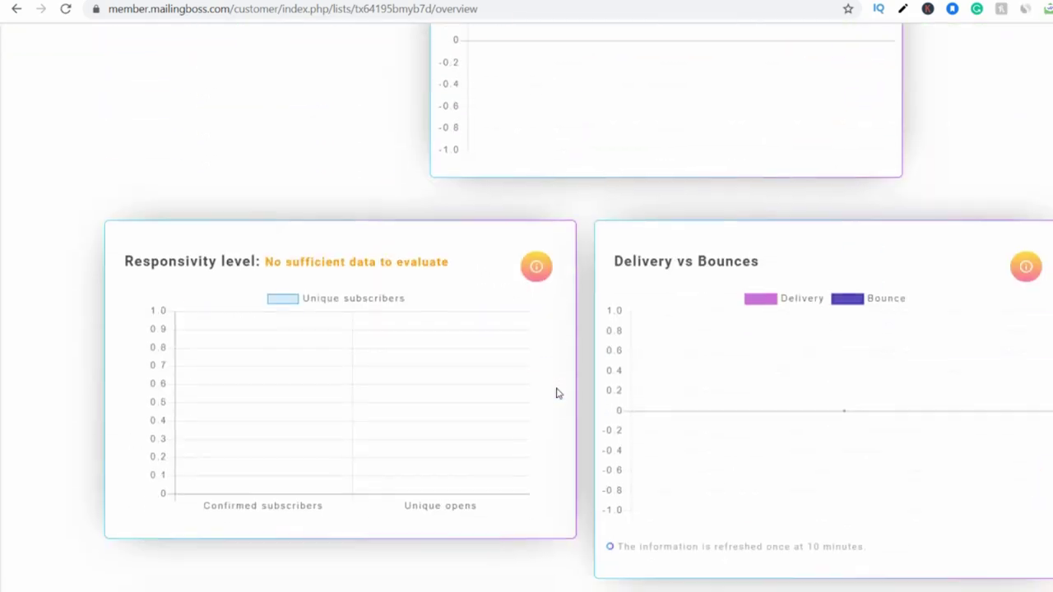
Open the page of all mailing lists, then bring up the Facebook Ads ebook landing page.
scroll(556, 394, up, 14)
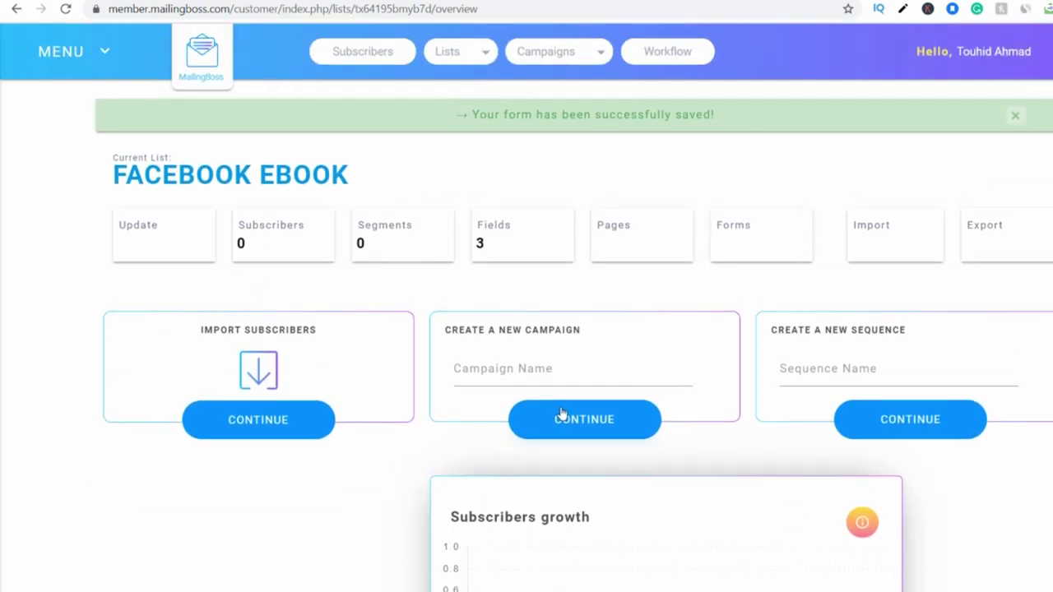
click(466, 54)
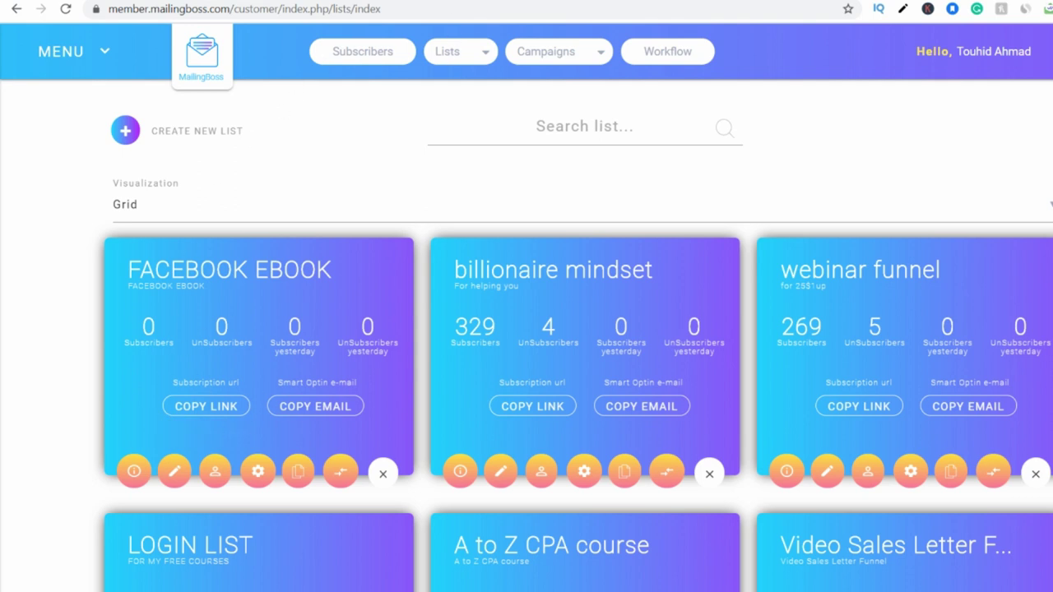
click(658, 2)
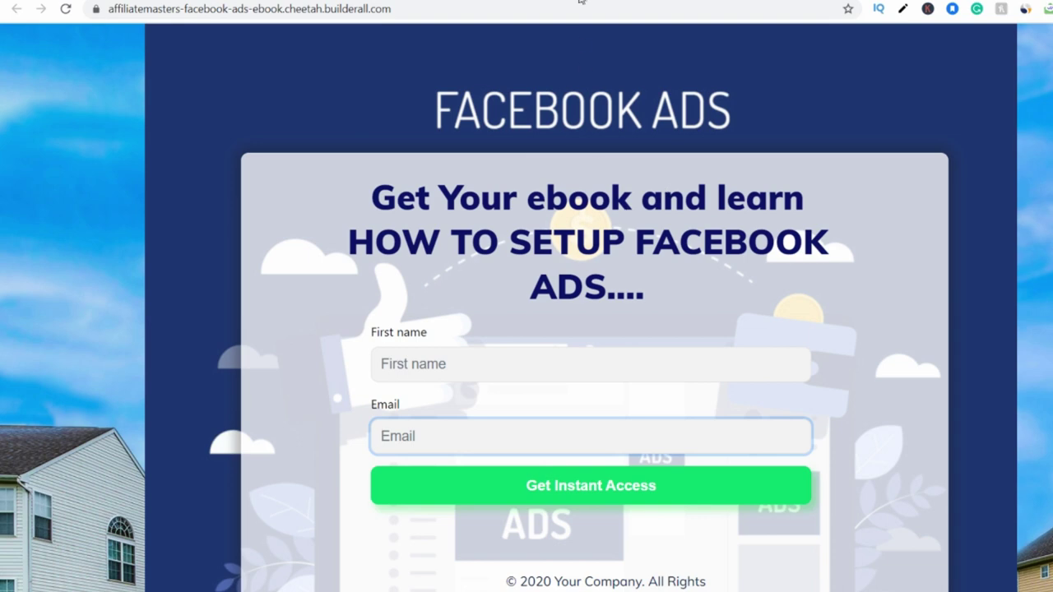
In the Cheetah editor, link the MailingBoss signup form to the FACEBOOK EBOOK list.
click(579, 2)
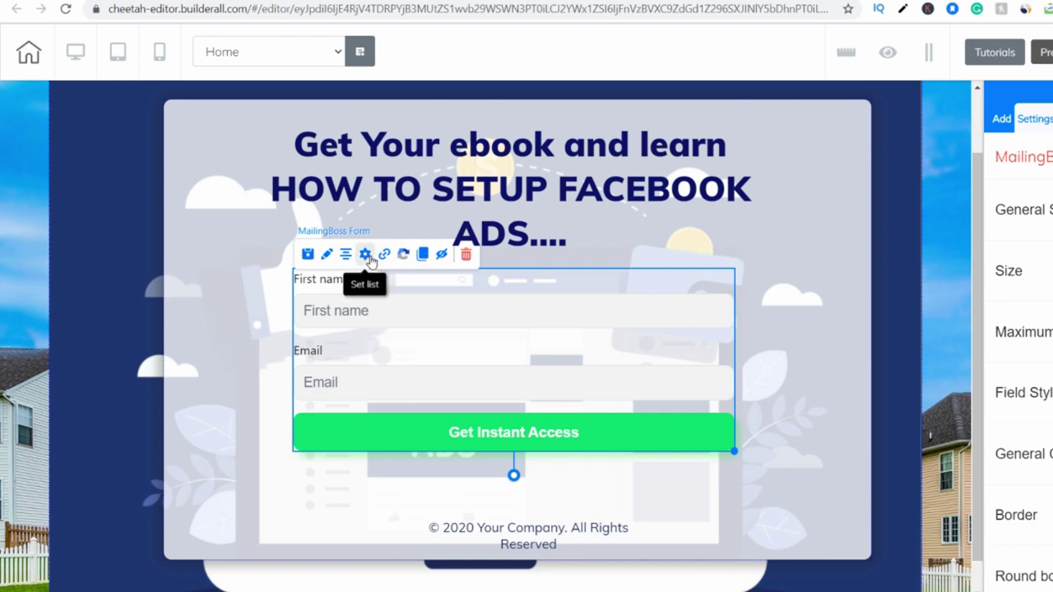
click(367, 255)
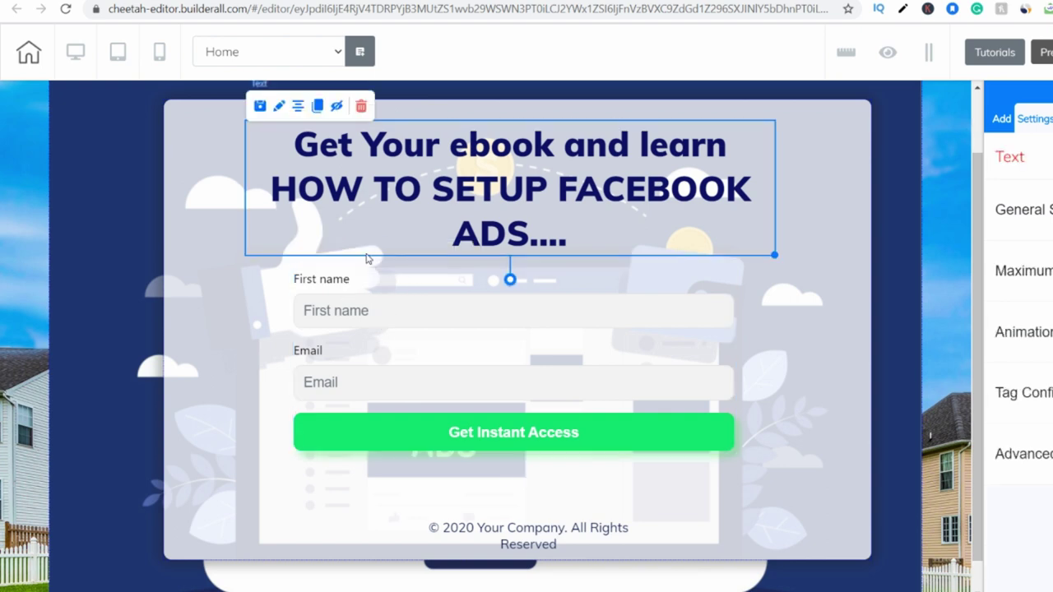
click(387, 298)
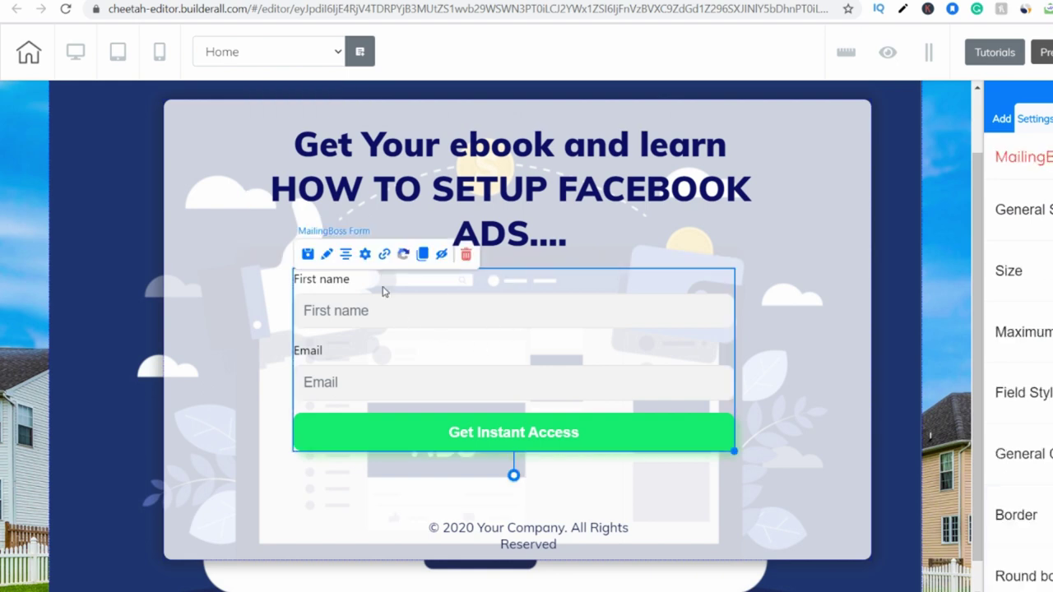
click(366, 255)
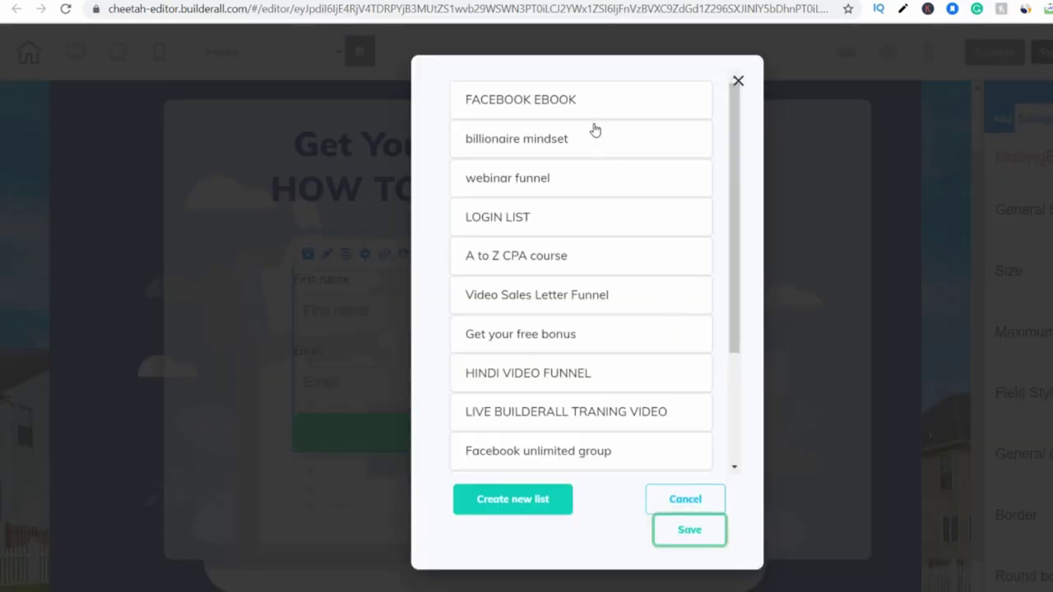
click(591, 107)
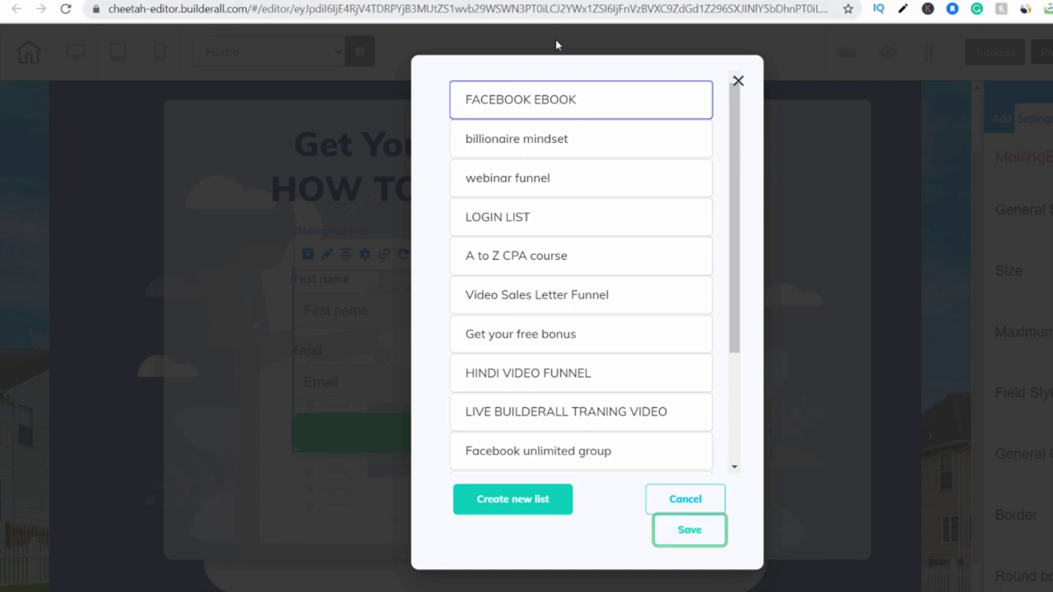
click(698, 536)
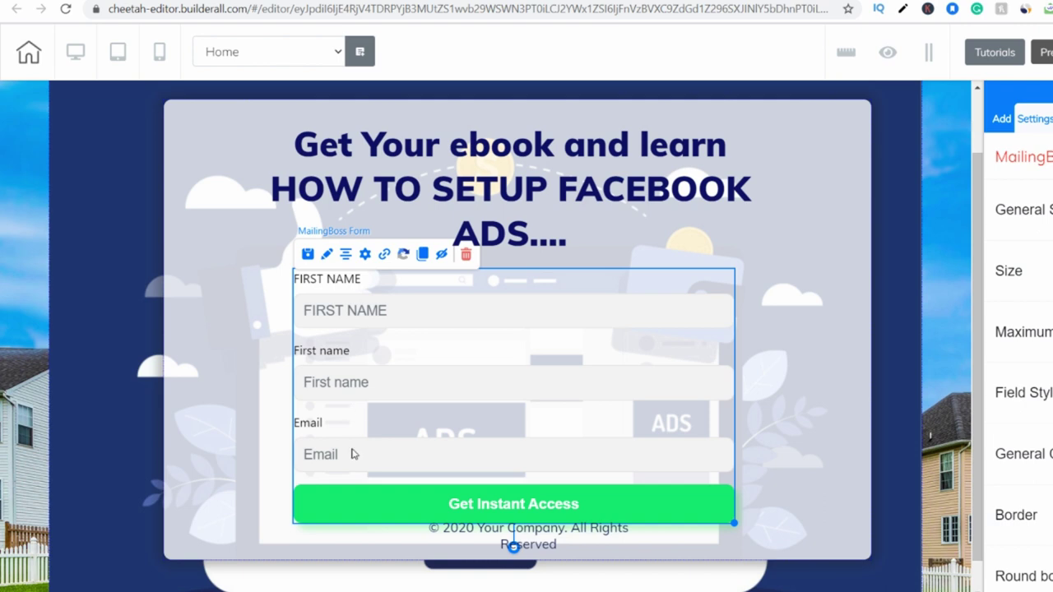
Reselect the signup form and save its FACEBOOK EBOOK list setting again.
click(368, 251)
click(365, 272)
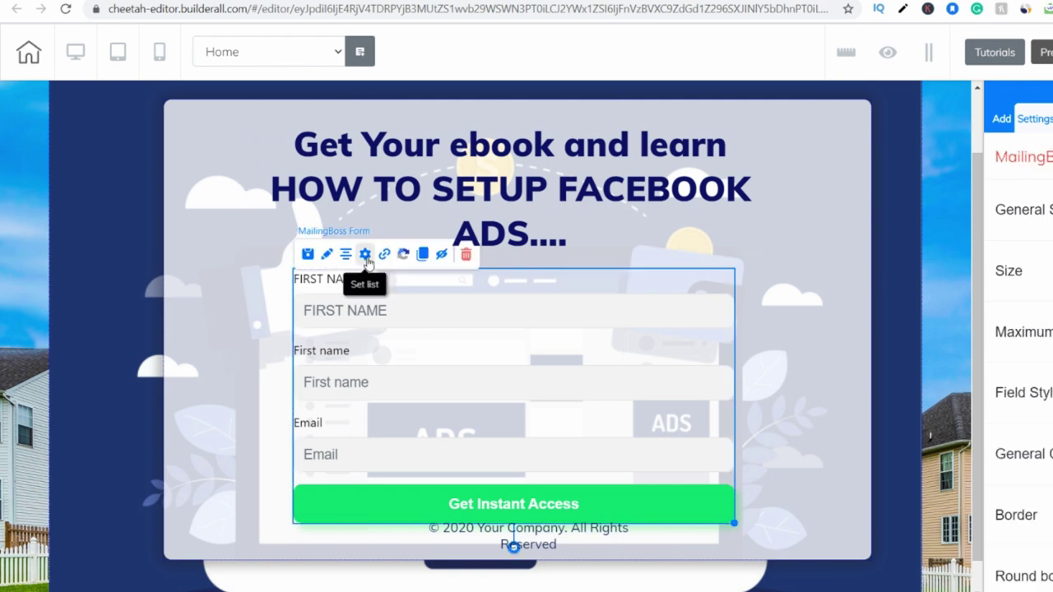
click(367, 258)
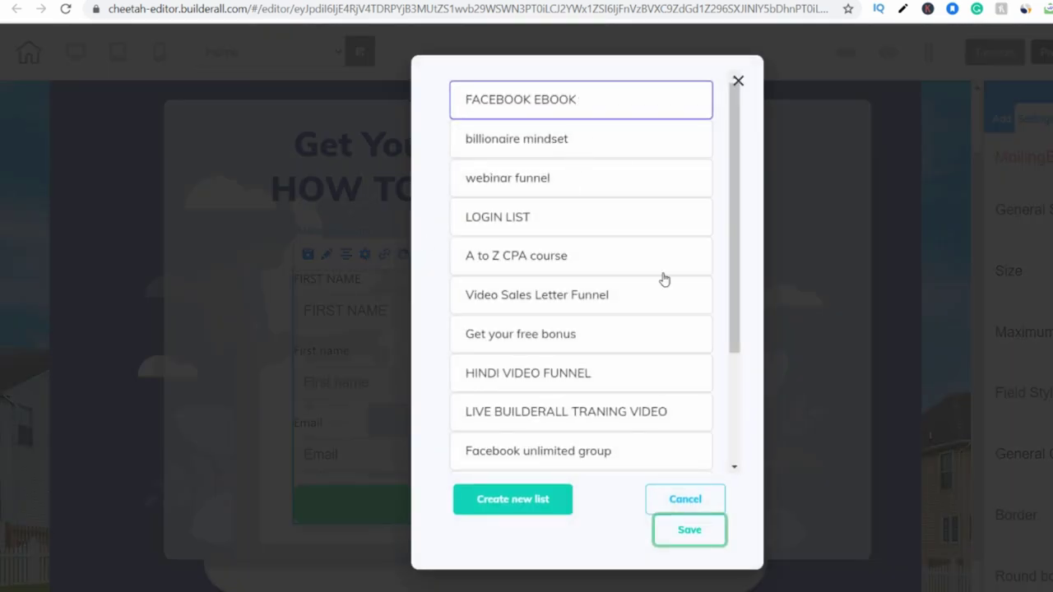
click(699, 528)
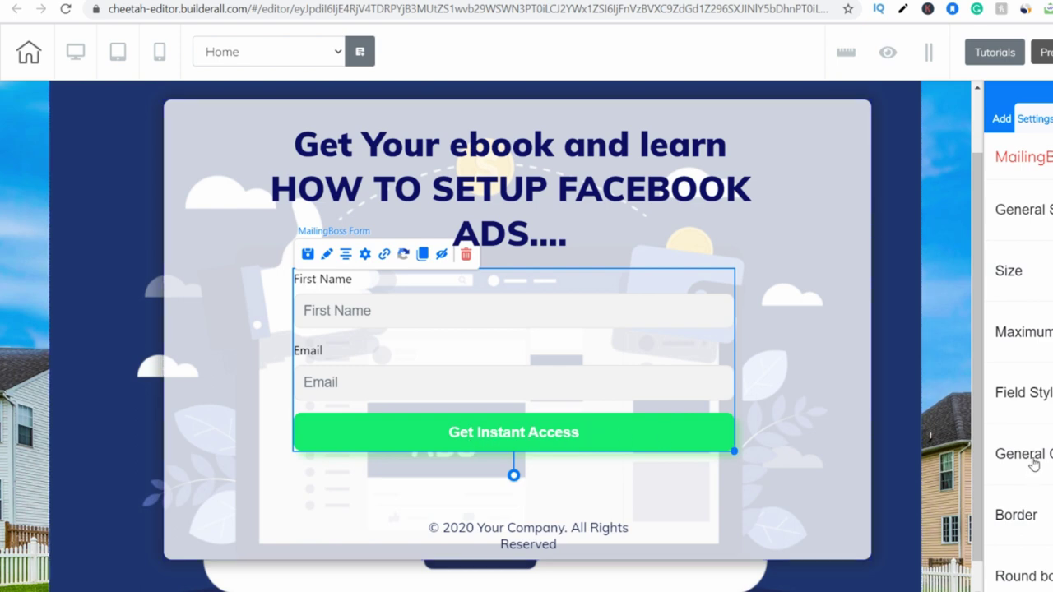
Clear the form button's old 'Get Instant Access' label in its Headline settings.
scroll(1030, 463, down, 1)
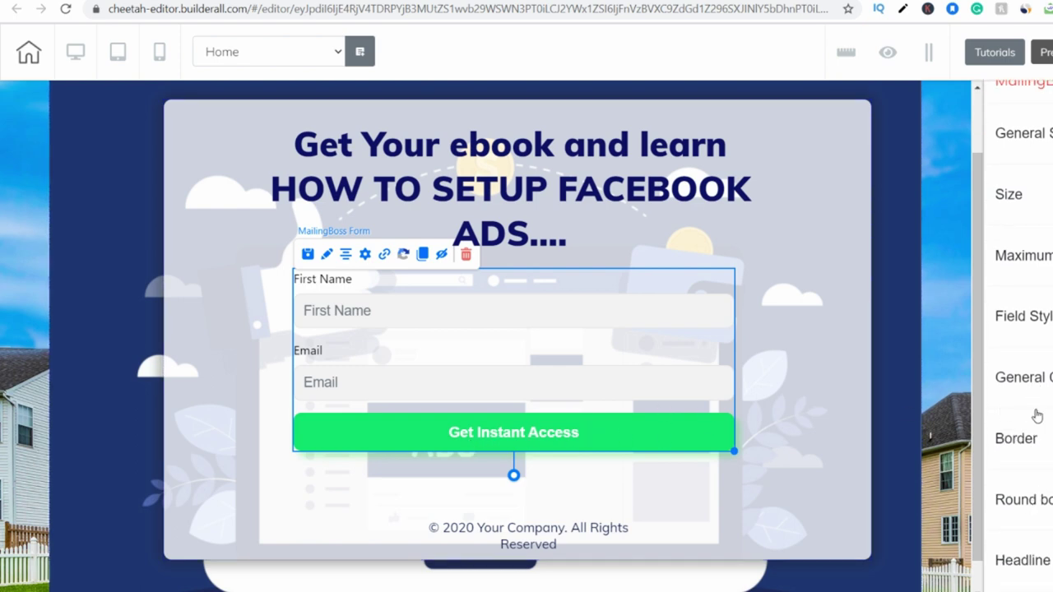
scroll(1035, 414, up, 1)
scroll(1035, 412, down, 1)
scroll(747, 445, down, 1)
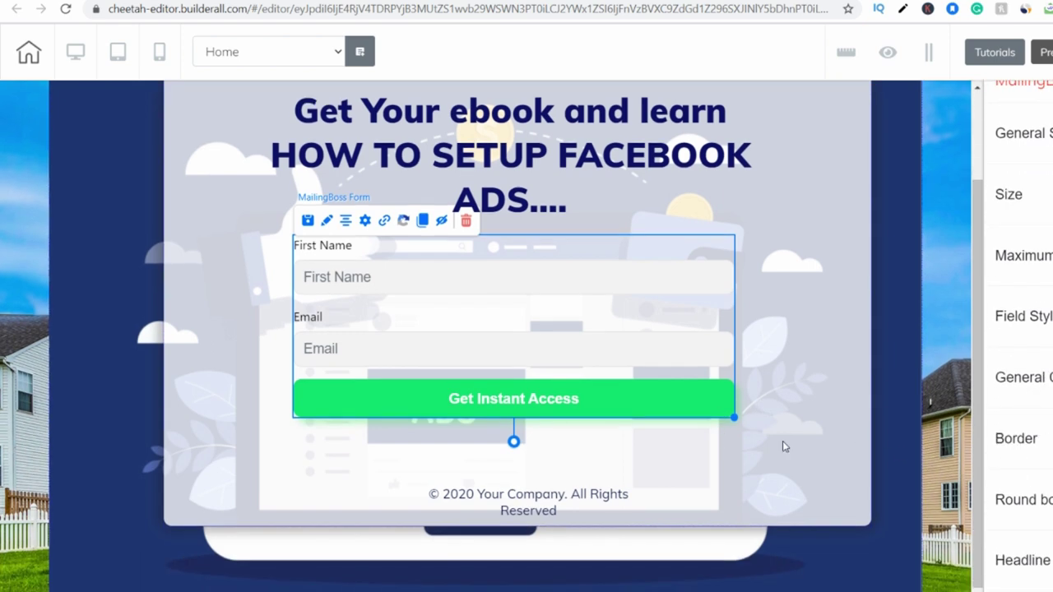
click(1023, 407)
scroll(1021, 380, down, 2)
click(1028, 336)
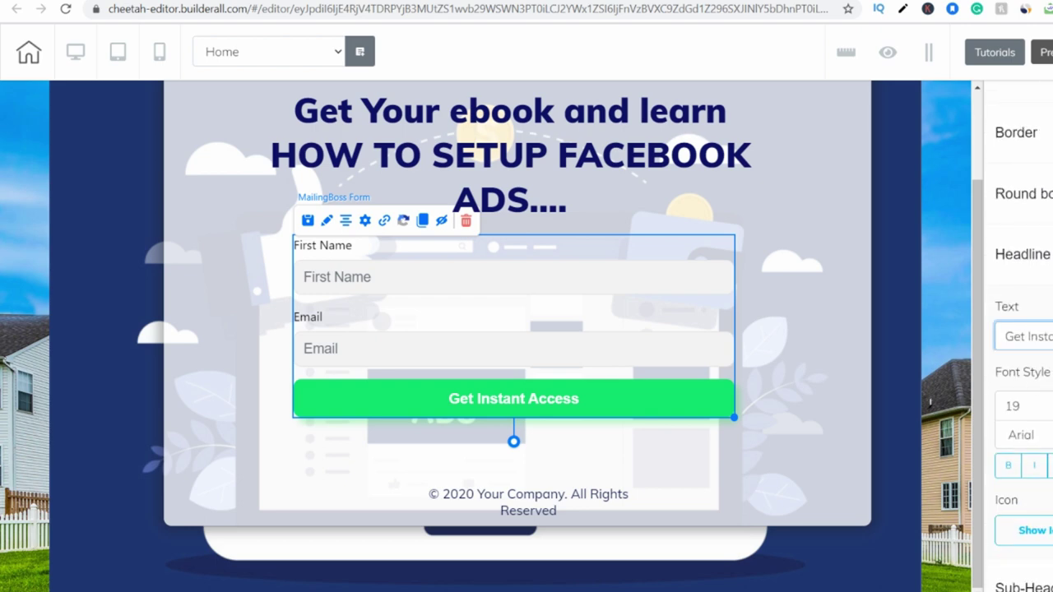
drag(1051, 337, 969, 347)
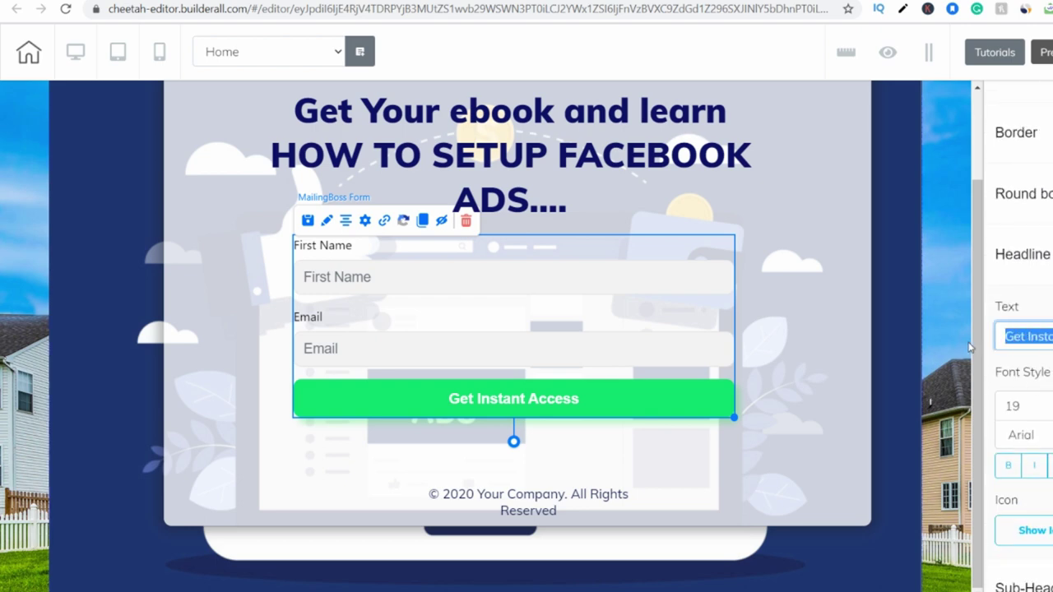
key(BackSpace)
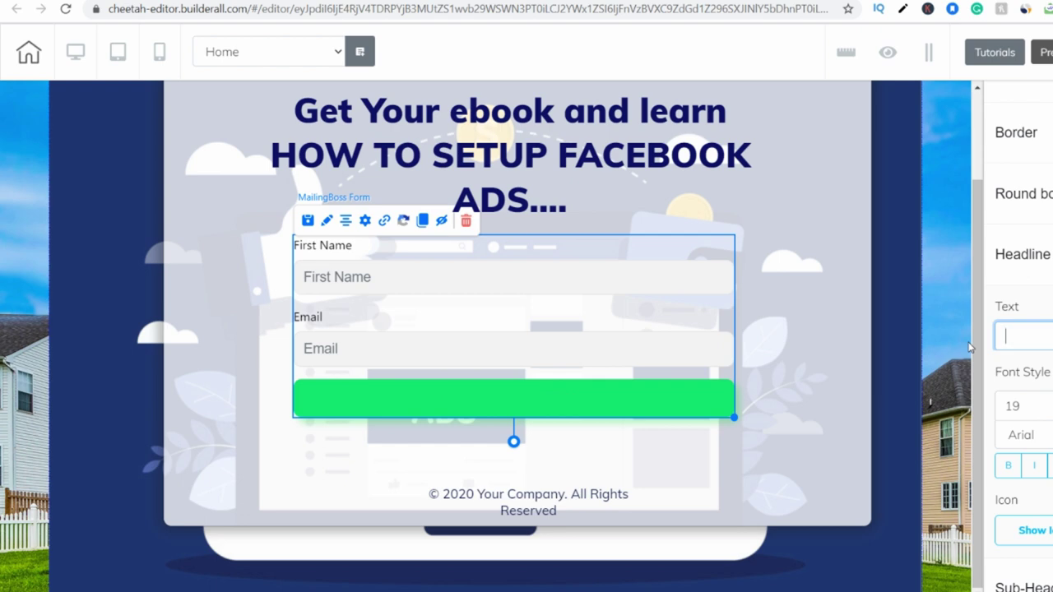
Enter 'Get Your FREE COPY NOW' as the button text and re-centre the copyright text.
text(Get you)
key(BackSpace)
key(BackSpace)
key(BackSpace)
text(Yo)
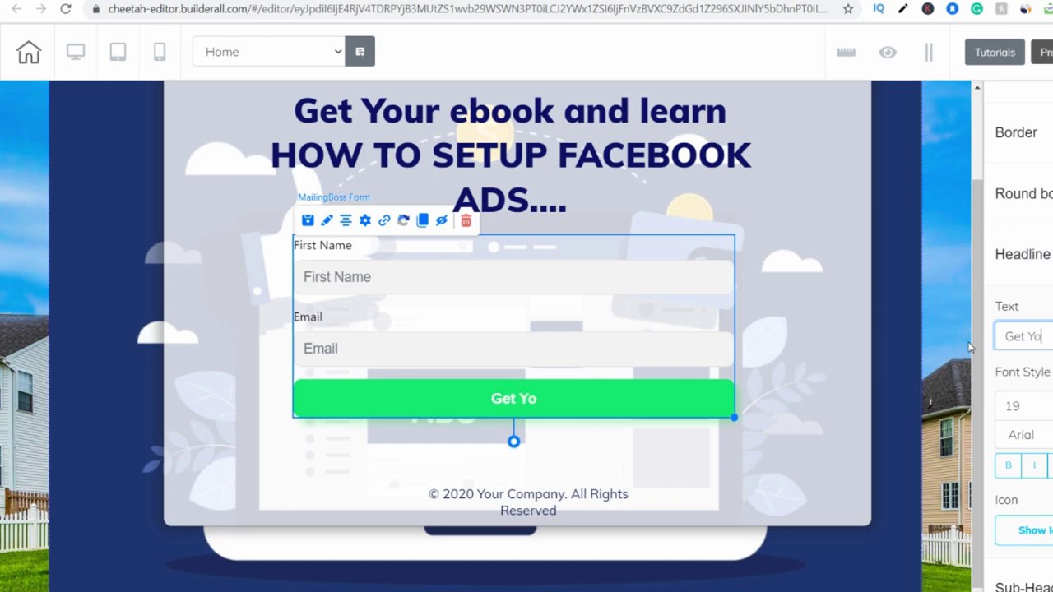
text(ur FREE)
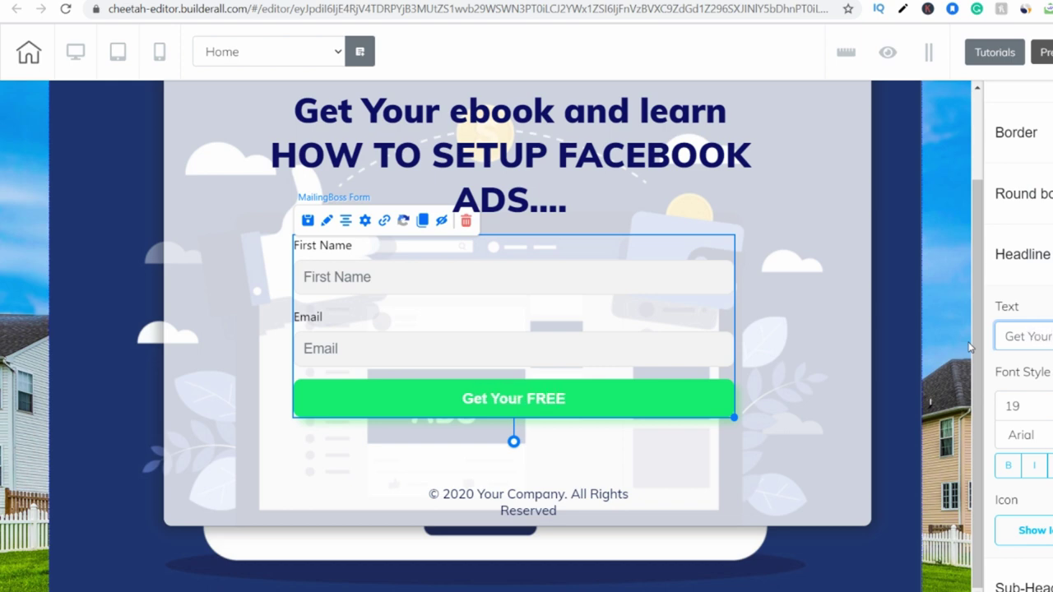
text( COPY NOW)
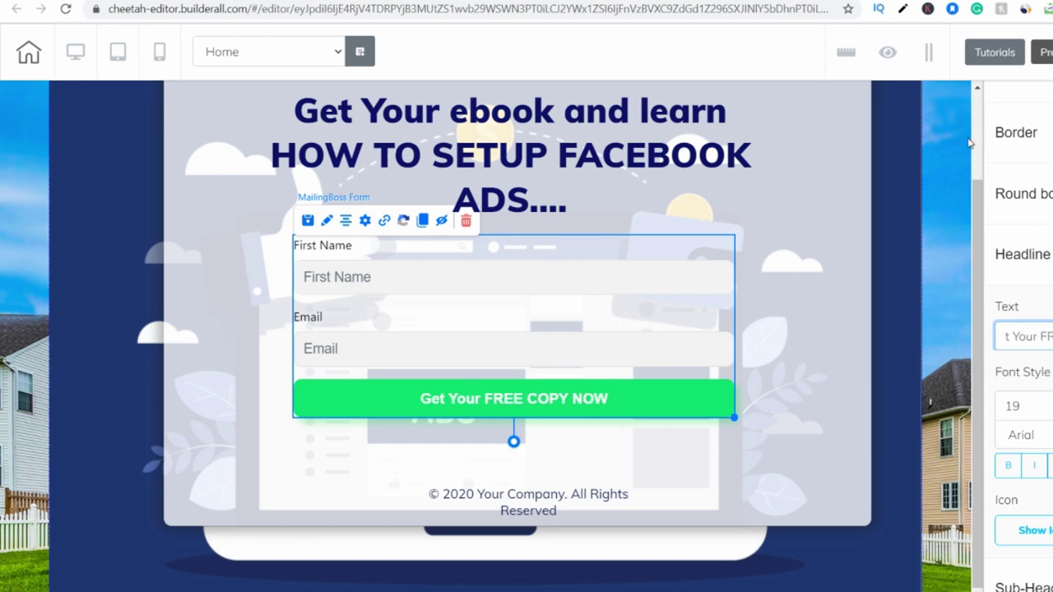
click(825, 340)
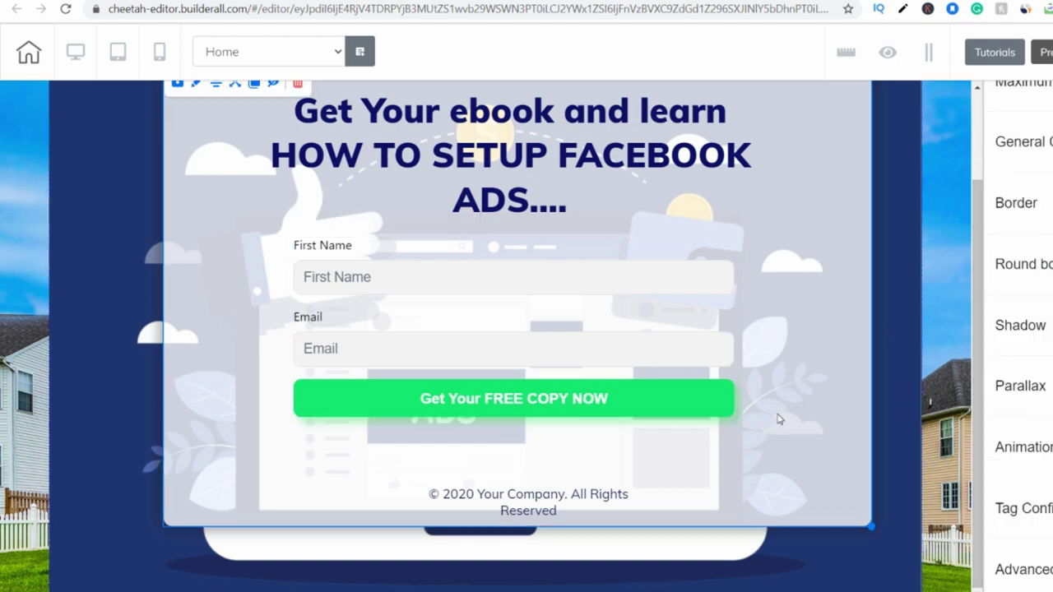
drag(587, 500, 575, 500)
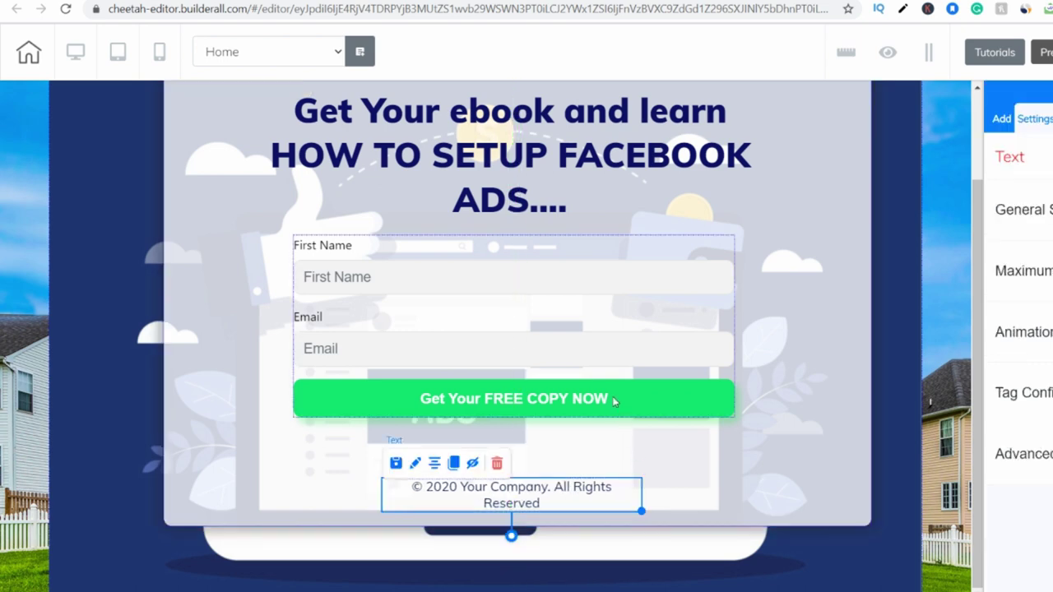
Add a small Title (H5) text element beneath the signup form button.
click(613, 400)
scroll(613, 402, up, 1)
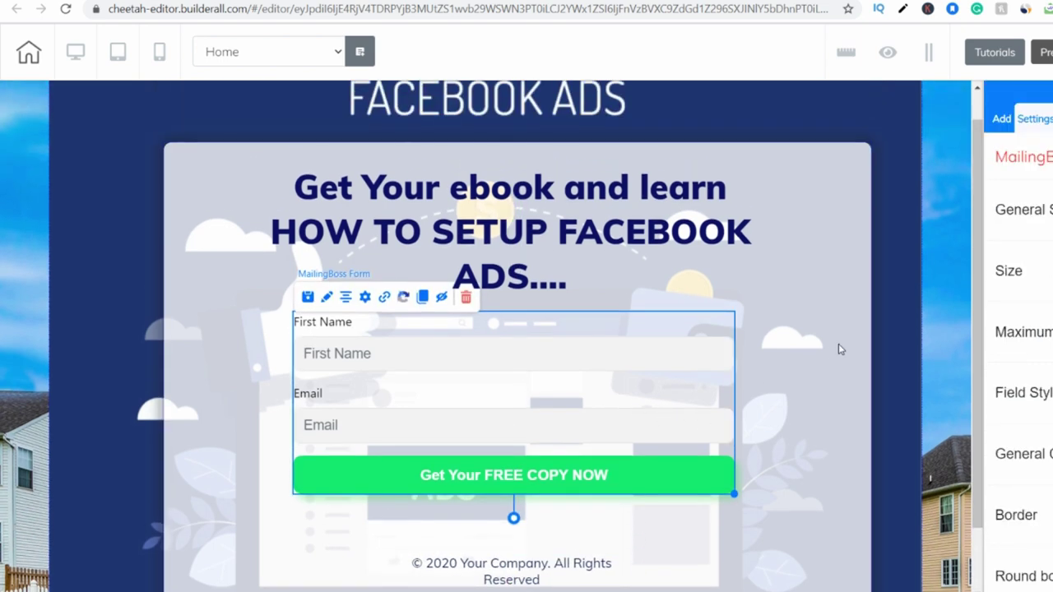
scroll(548, 386, up, 1)
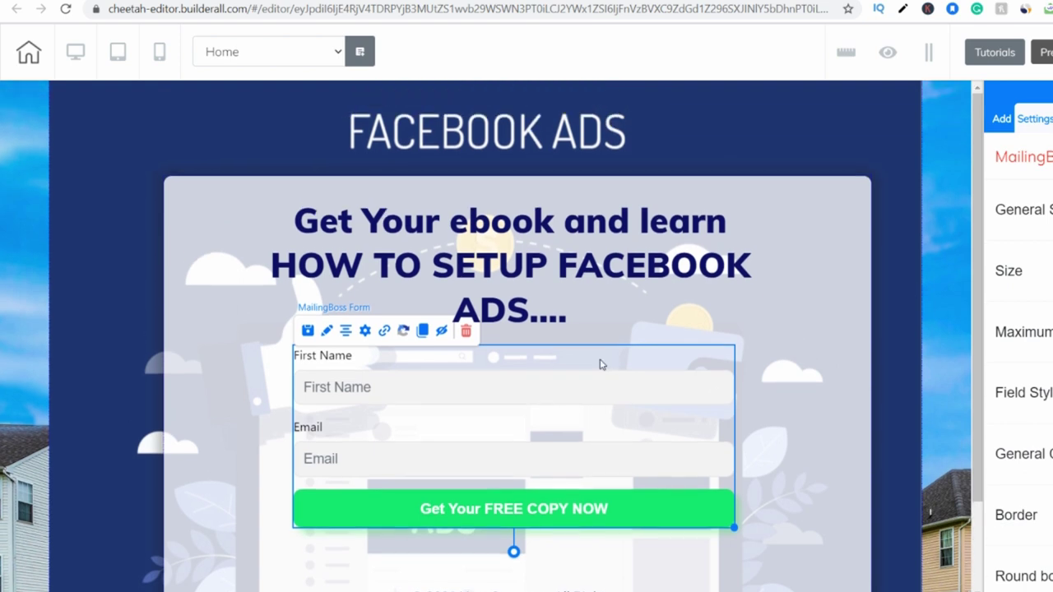
click(831, 313)
click(1030, 244)
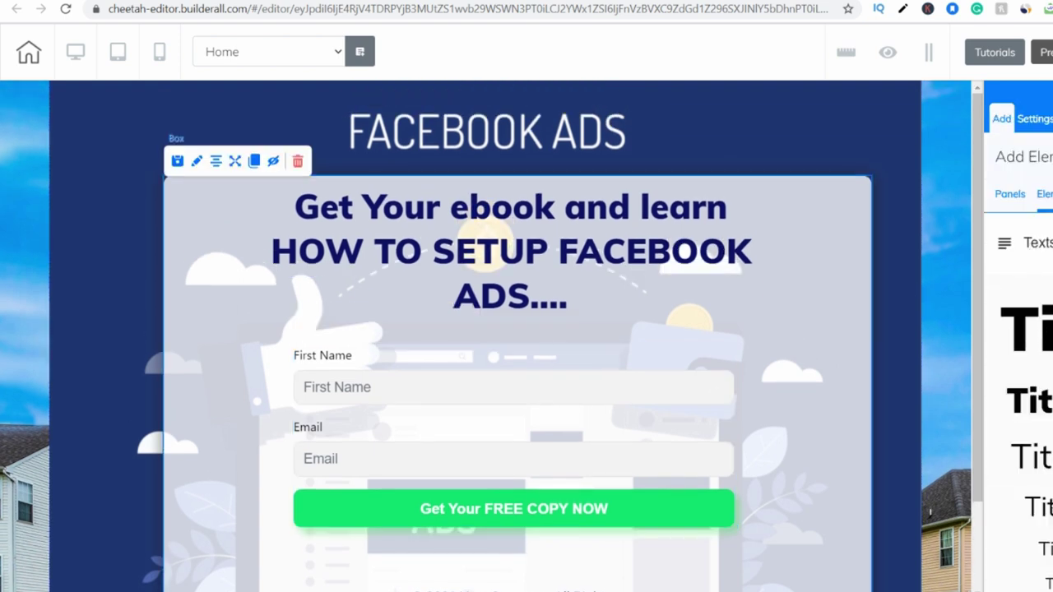
scroll(1018, 329, down, 2)
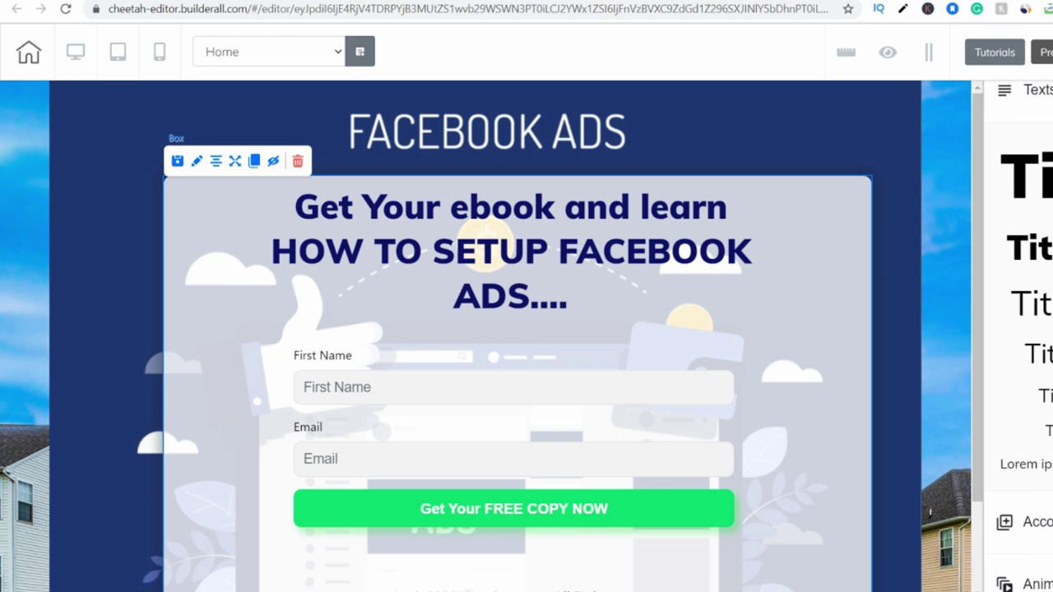
drag(1041, 396, 606, 345)
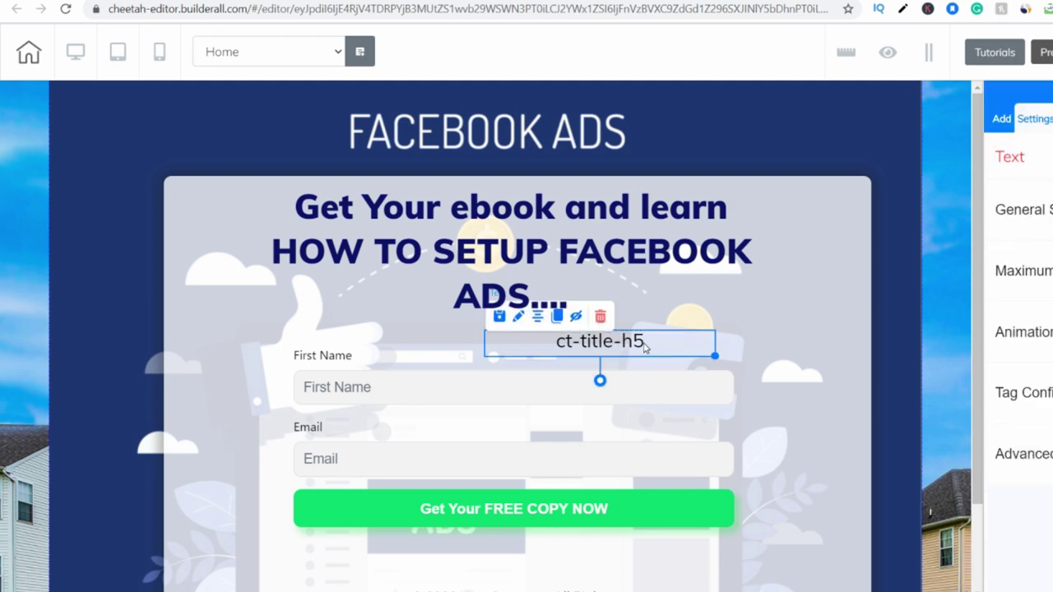
Delete the new title's placeholder text and begin typing the message.
click(518, 316)
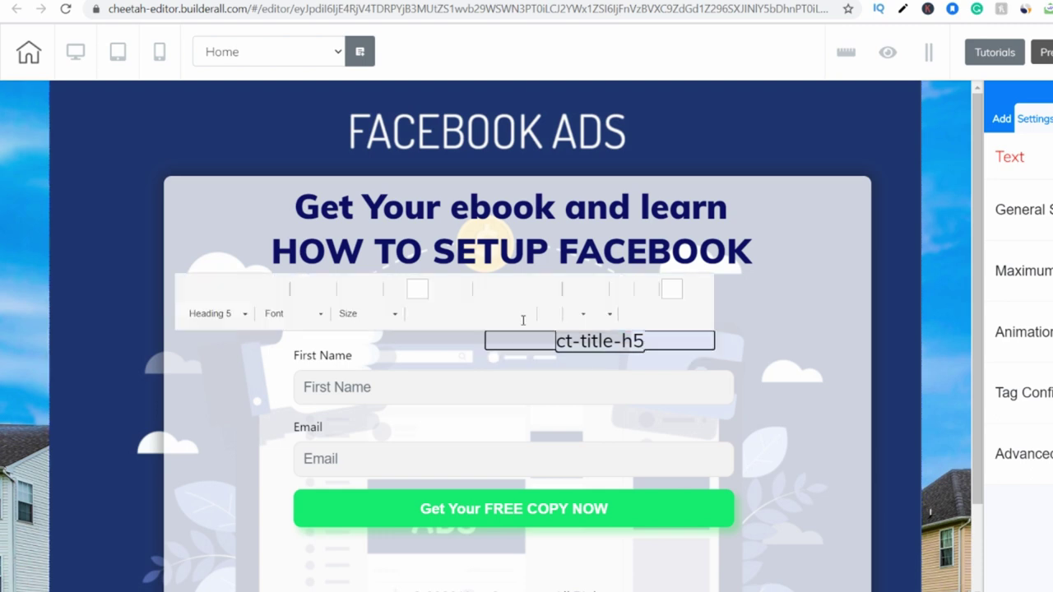
drag(664, 347, 563, 342)
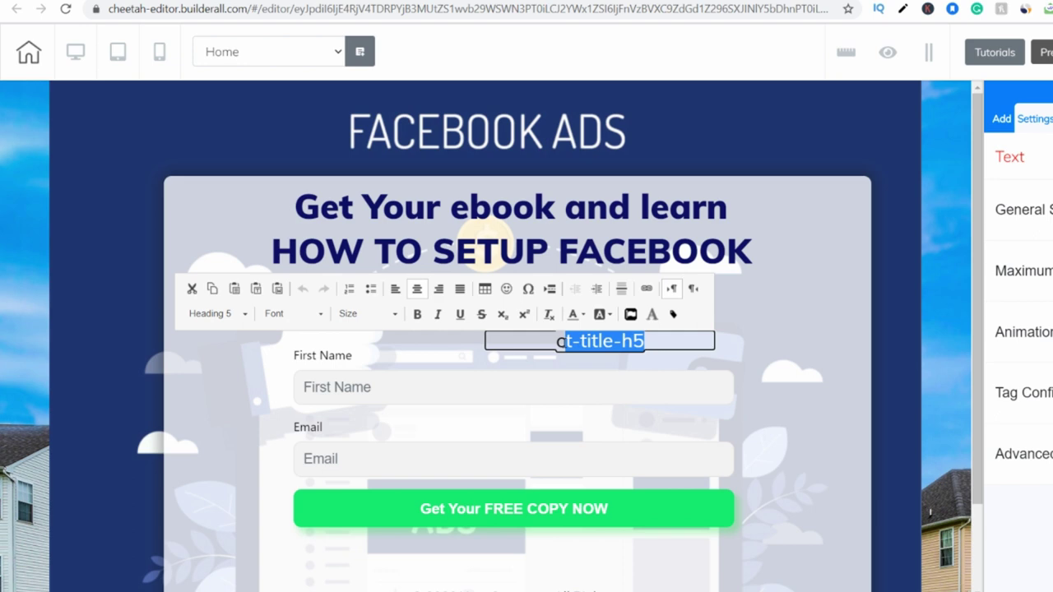
key(BackSpace)
key(BackSpace)
text(EBBOK)
key(BackSpace)
key(BackSpace)
key(BackSpace)
key(BackSpace)
key(BackSpace)
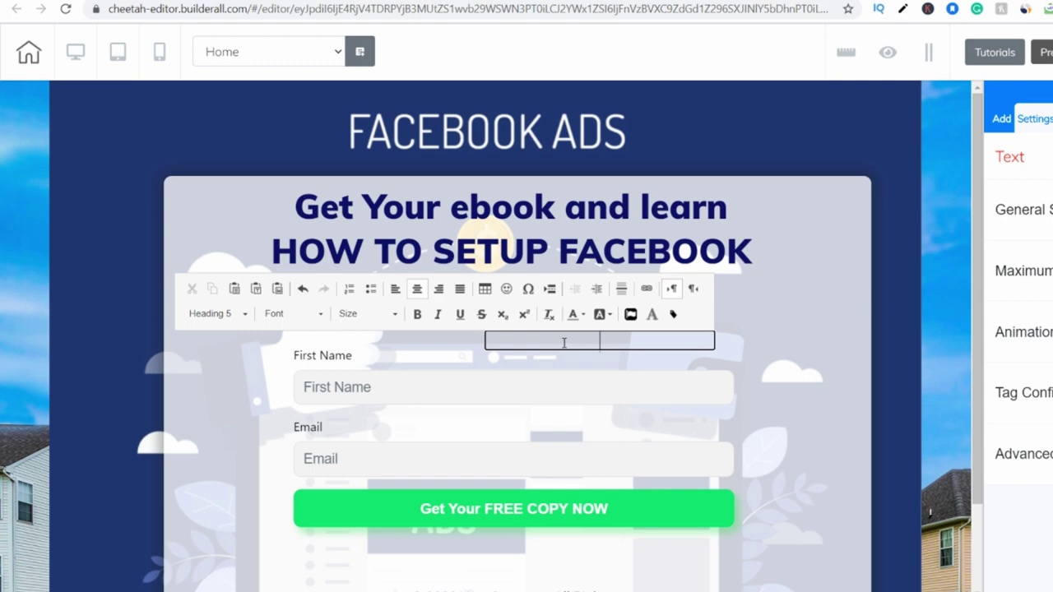
Save and publish the page to affiliatemasters-facebook-ads-ebook.cheetah.builderall.com.
click(565, 342)
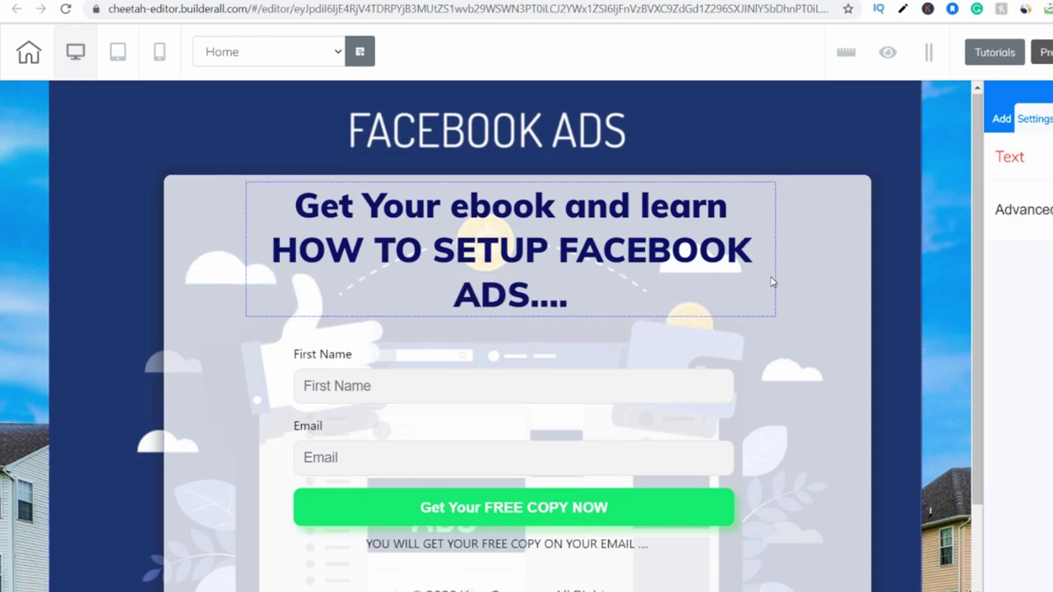
scroll(752, 296, down, 1)
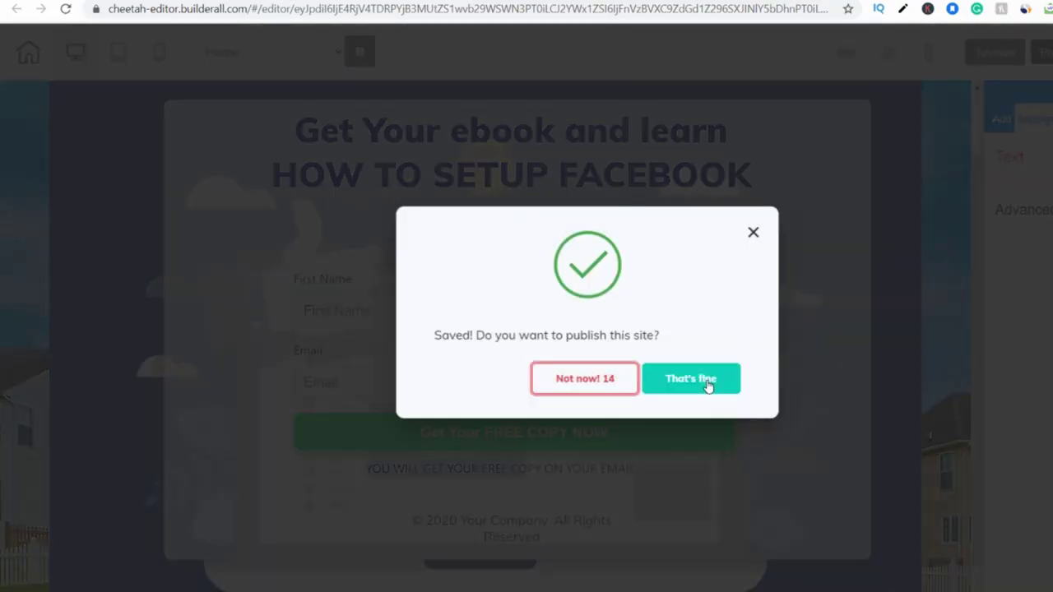
click(708, 386)
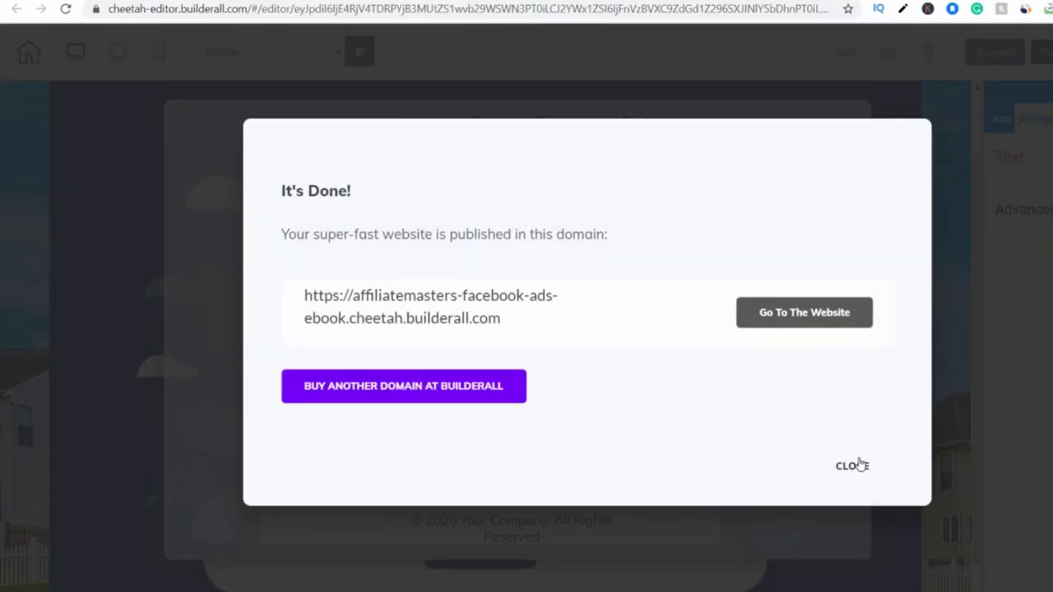
click(856, 465)
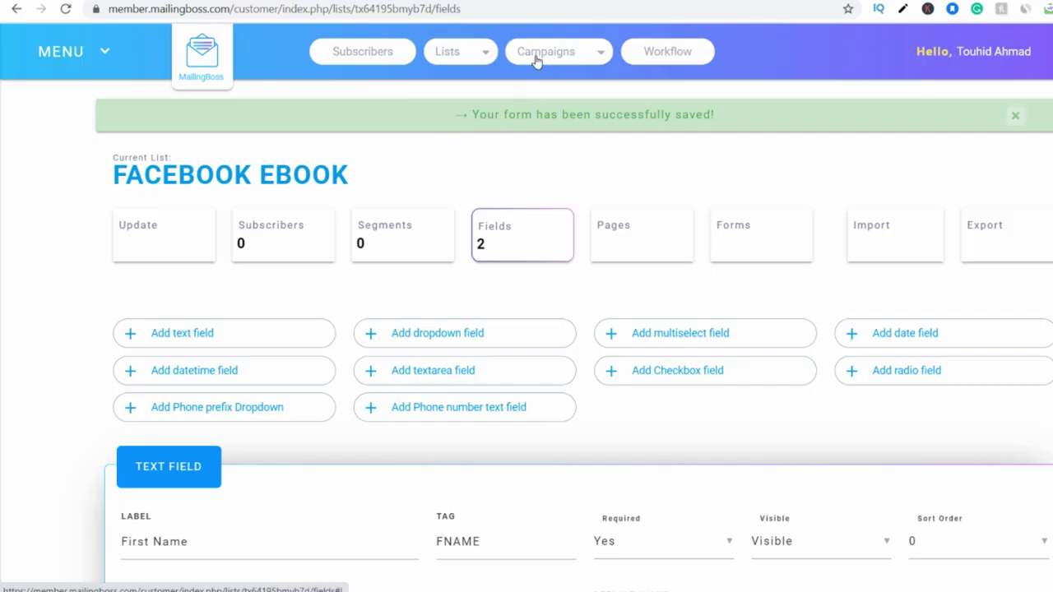
Go to the E-mail Sequences page from the Campaigns menu and browse the 7 sequences.
mouse_move(536, 62)
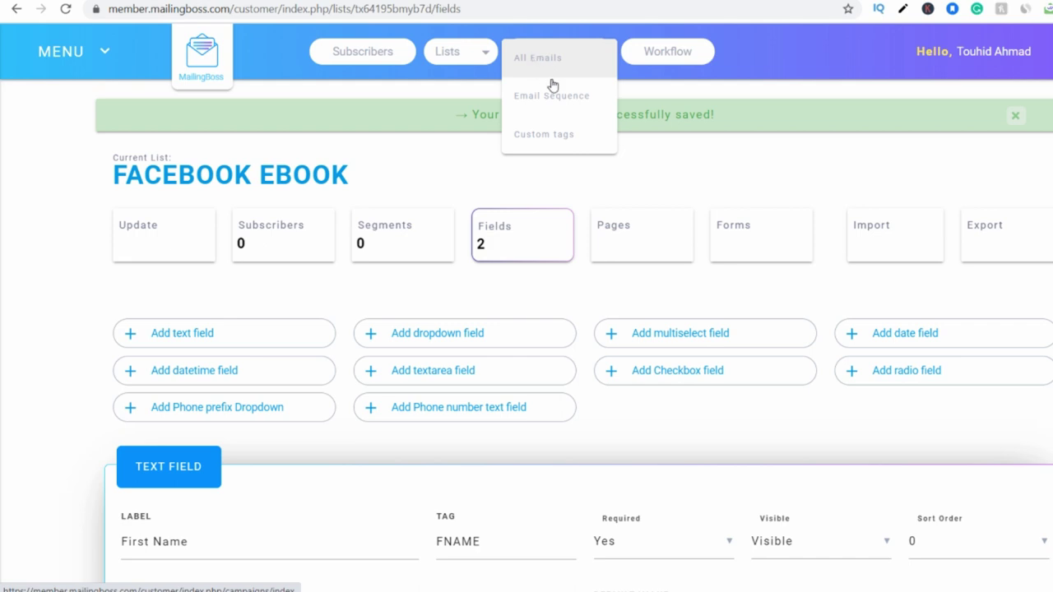
click(556, 97)
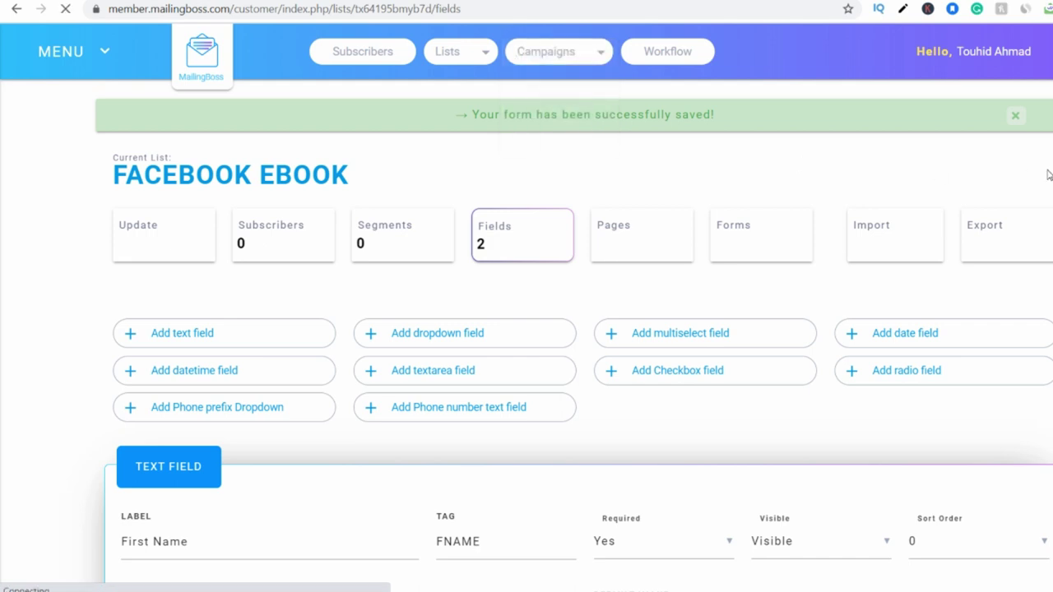
scroll(988, 206, down, 3)
scroll(536, 375, down, 2)
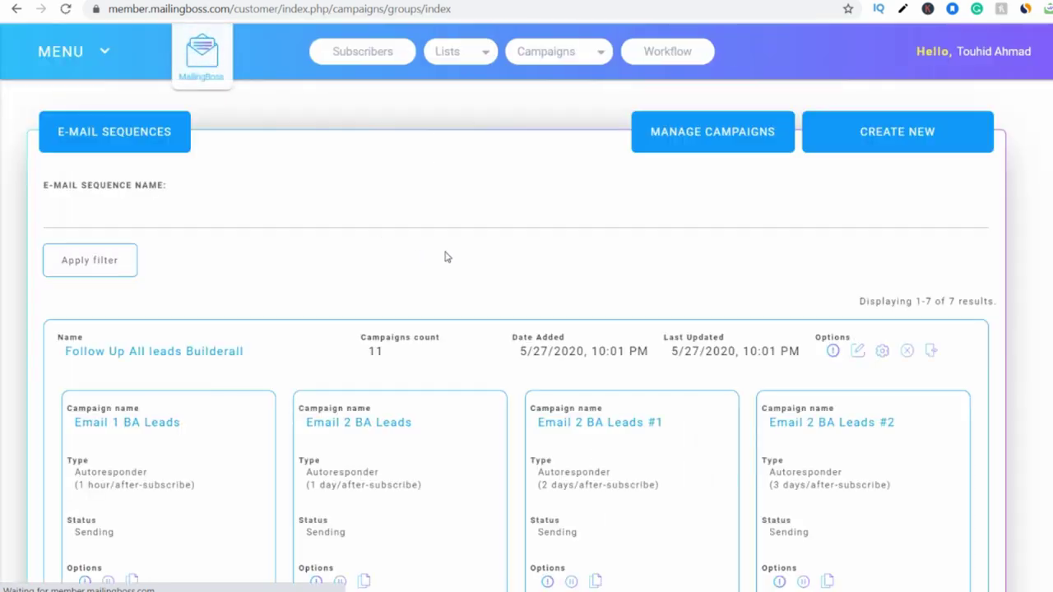
scroll(534, 246, down, 1)
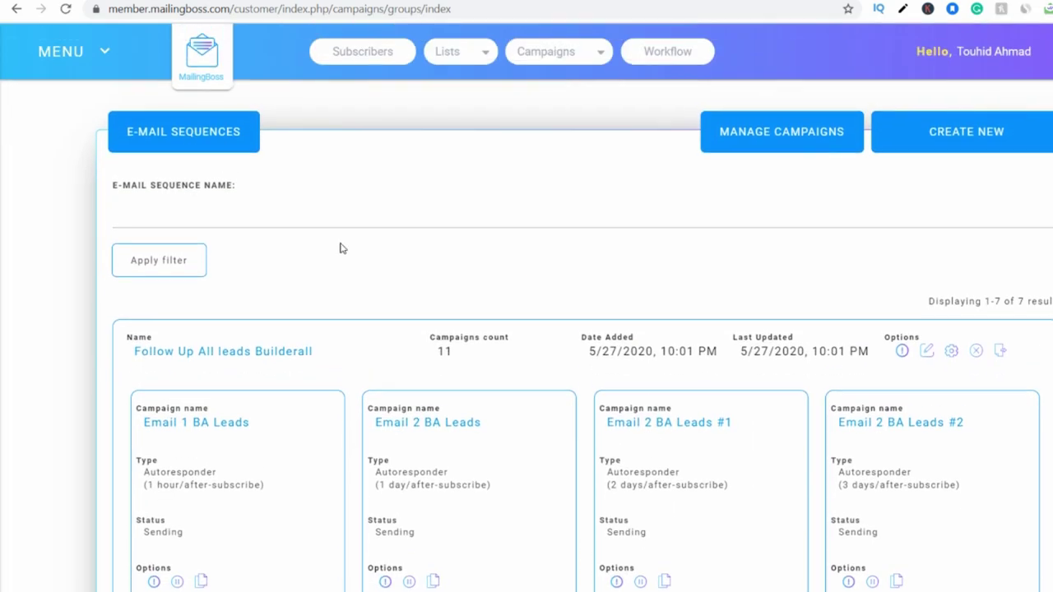
scroll(341, 245, down, 3)
scroll(342, 247, up, 2)
scroll(342, 248, up, 2)
Create a sequence named FACEBOOK EBOOKS on the FACEBOOK EBOOK list, sent to future subscribers only.
click(968, 153)
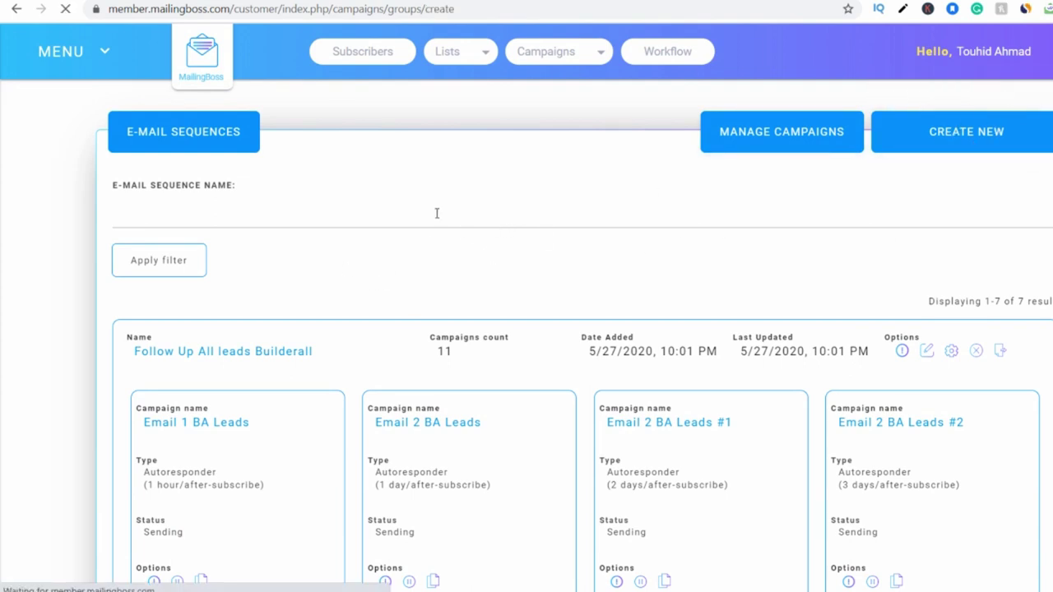
click(181, 198)
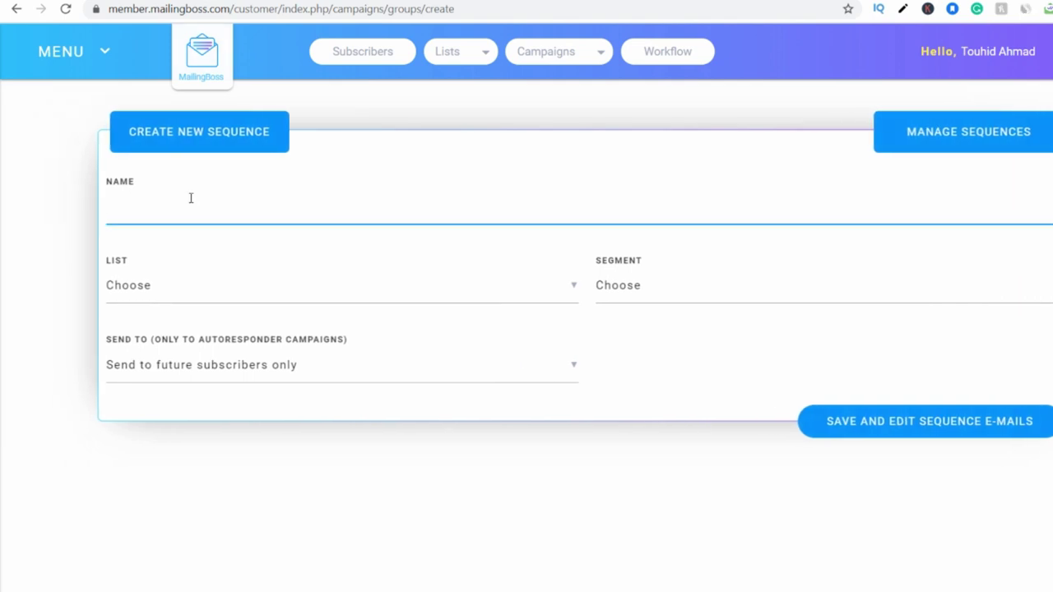
text(FACEBOOK EBOOKS)
key(Tab)
click(198, 305)
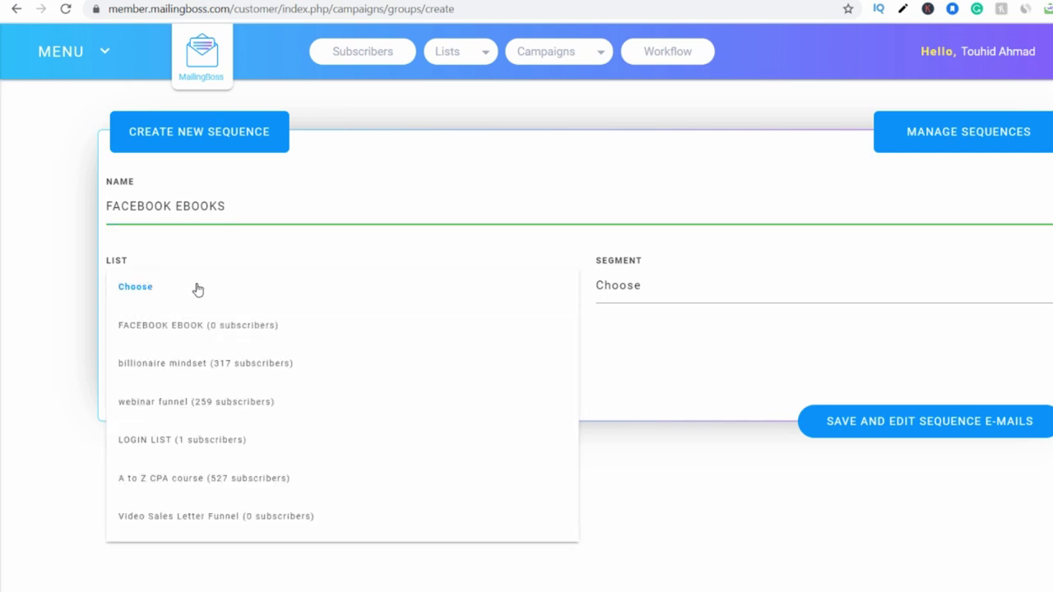
click(190, 327)
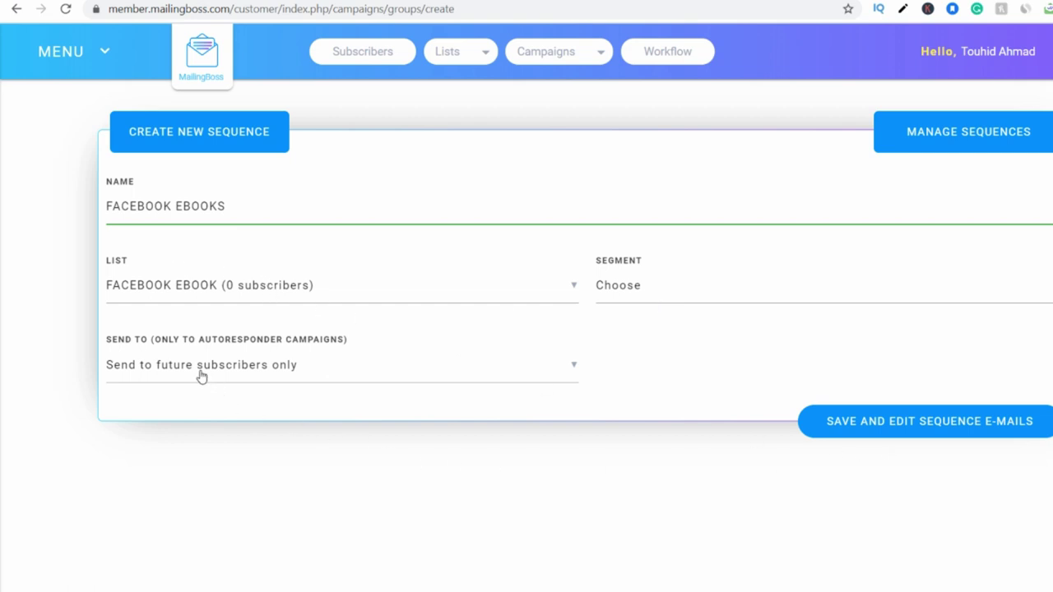
click(145, 381)
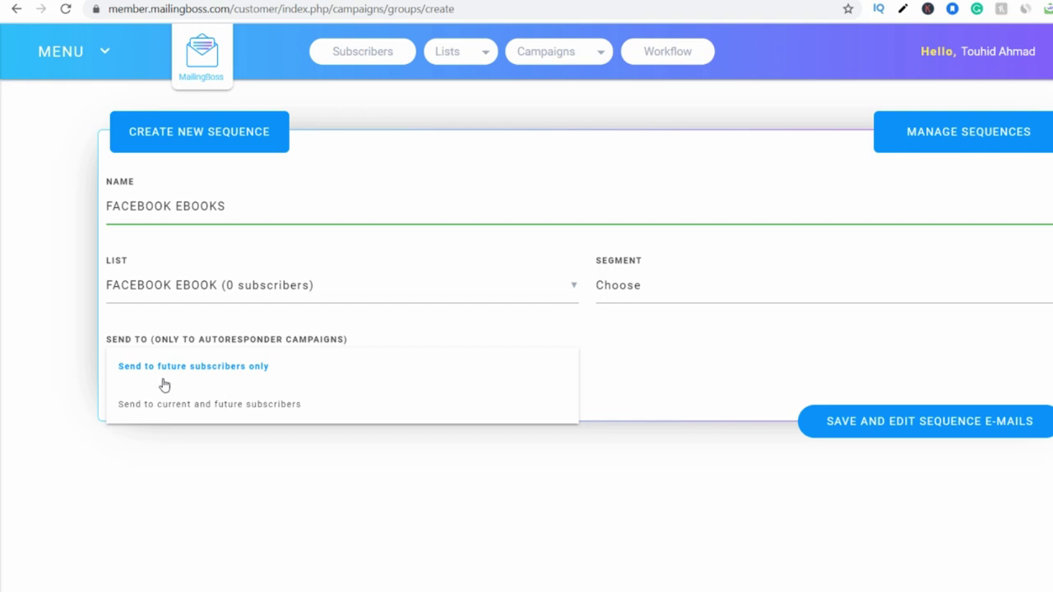
click(244, 372)
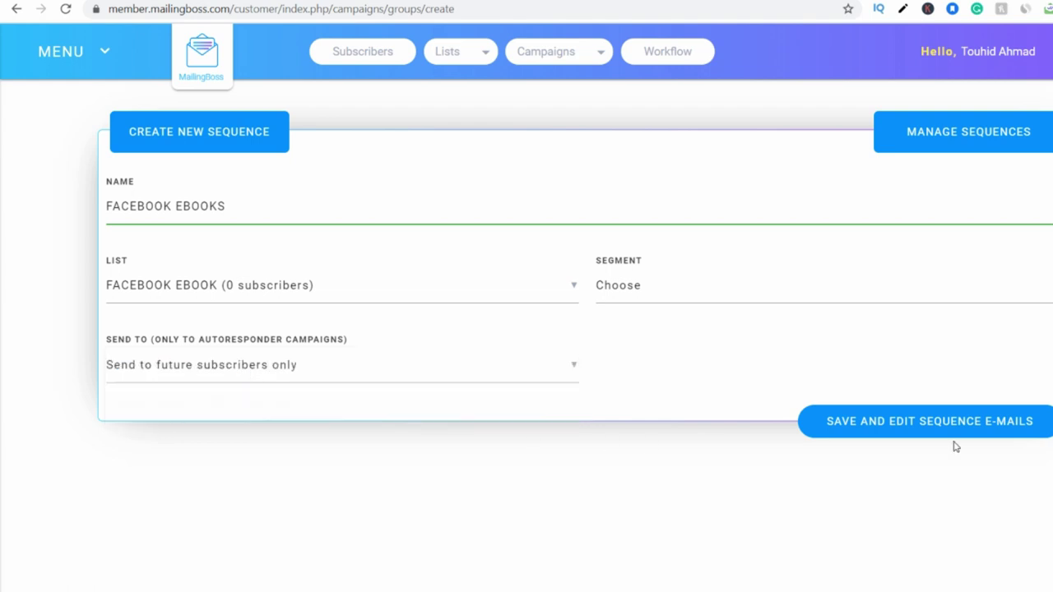
Save the FACEBOOK EBOOKS sequence and open its Welcome Message email body for editing.
click(929, 430)
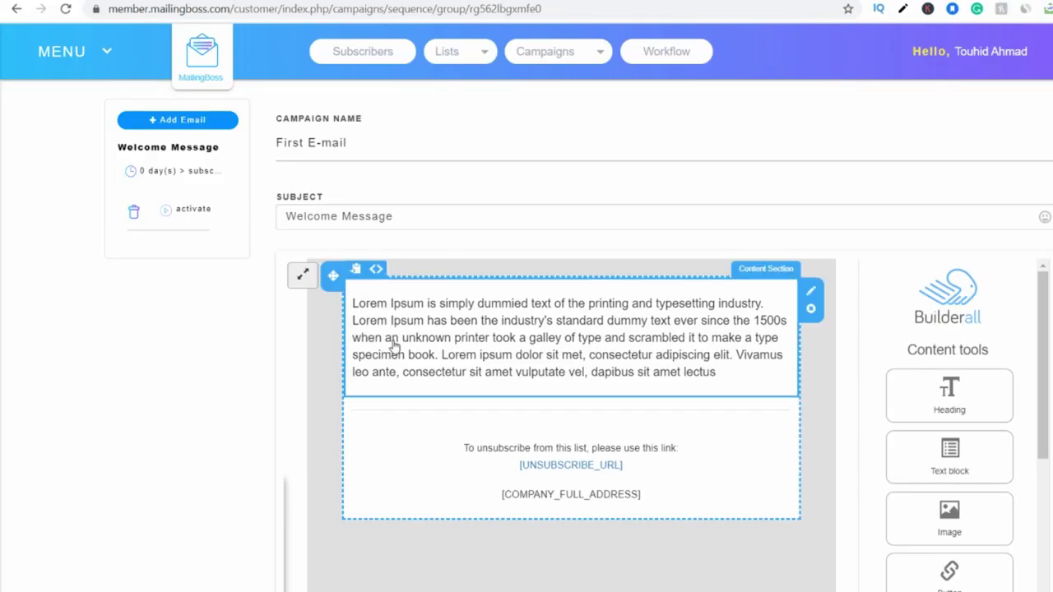
click(734, 379)
click(572, 61)
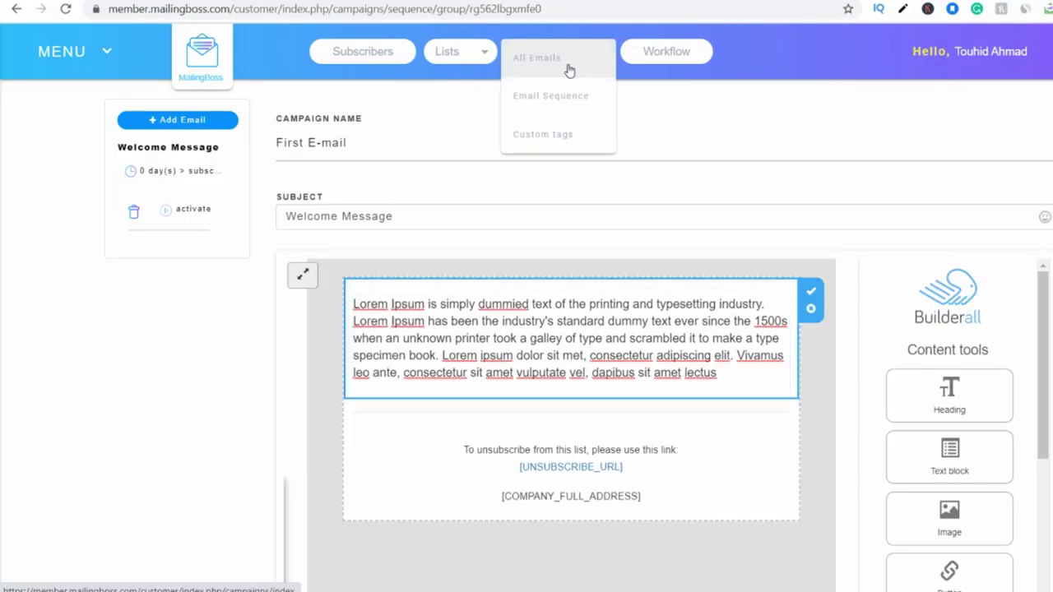
right_click(540, 104)
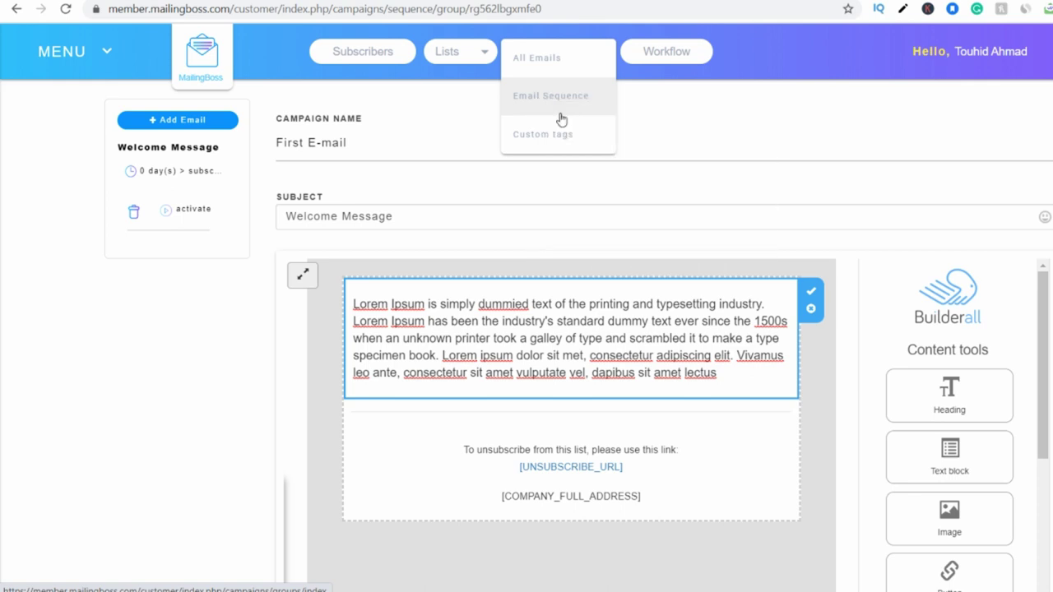
click(539, 99)
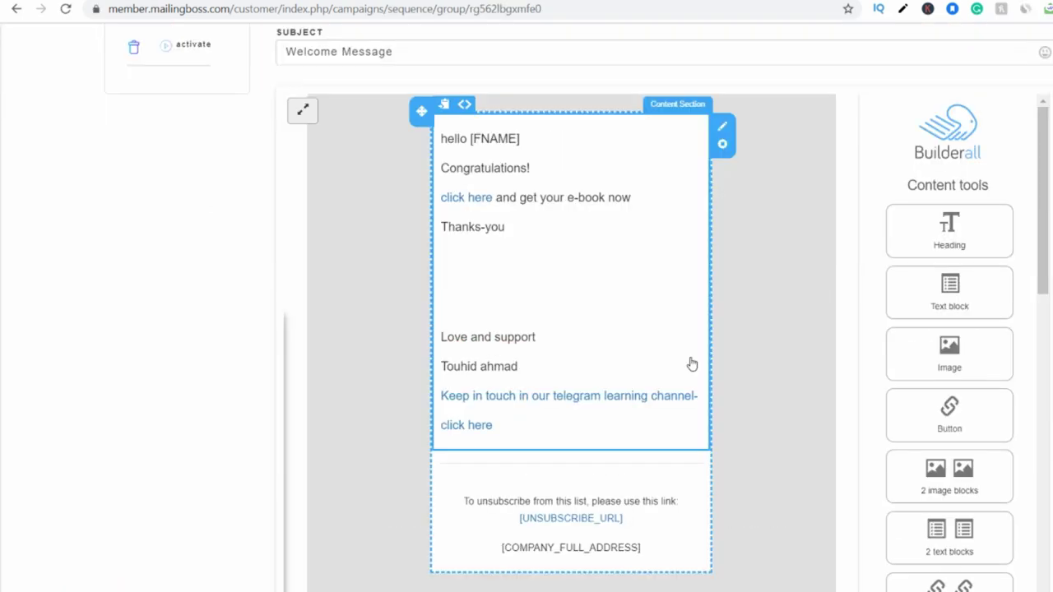
scroll(695, 370, up, 2)
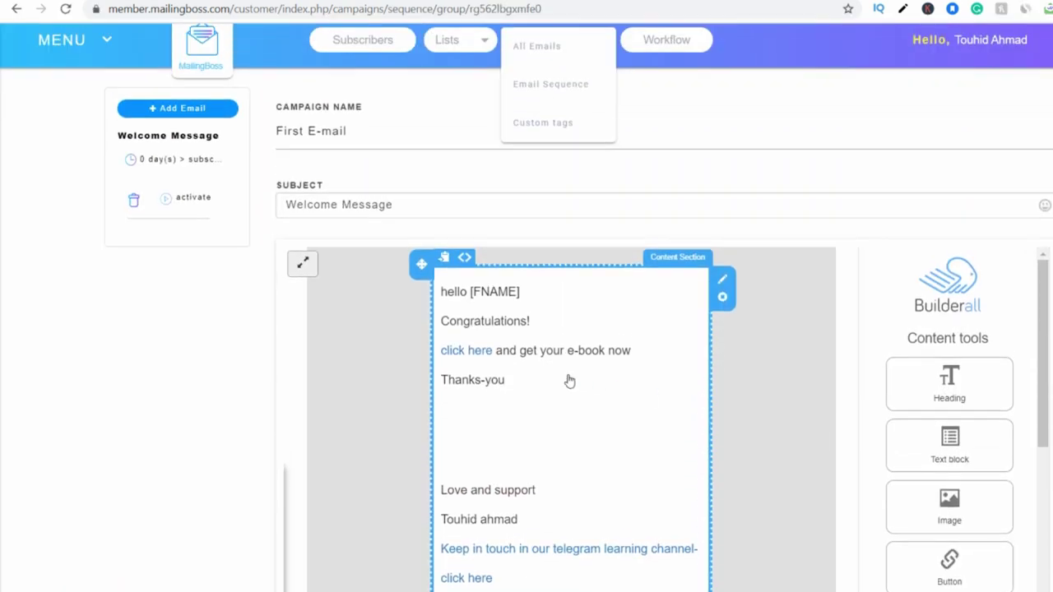
Rename the welcome email's campaign from First E-mail to FACEBOOK ADS COPY EBOOK.
click(369, 131)
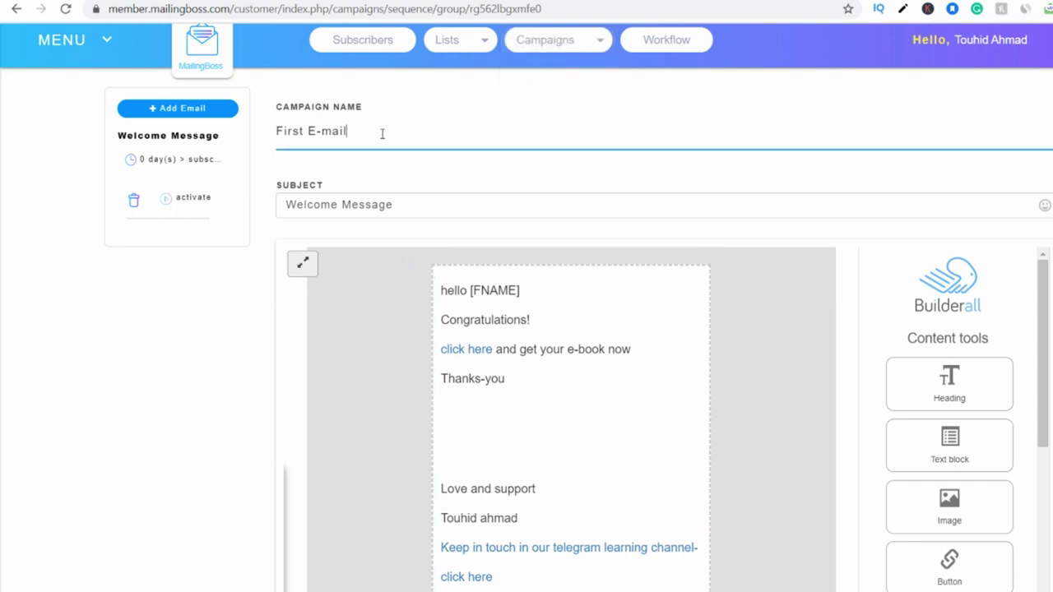
key(BackSpace)
key(BackSpace)
key(BackSpace)
key(BackSpace)
key(BackSpace)
key(BackSpace)
key(BackSpace)
key(BackSpace)
key(BackSpace)
key(BackSpace)
key(BackSpace)
key(BackSpace)
text(FACEBOOK ADS COPY EBOOK)
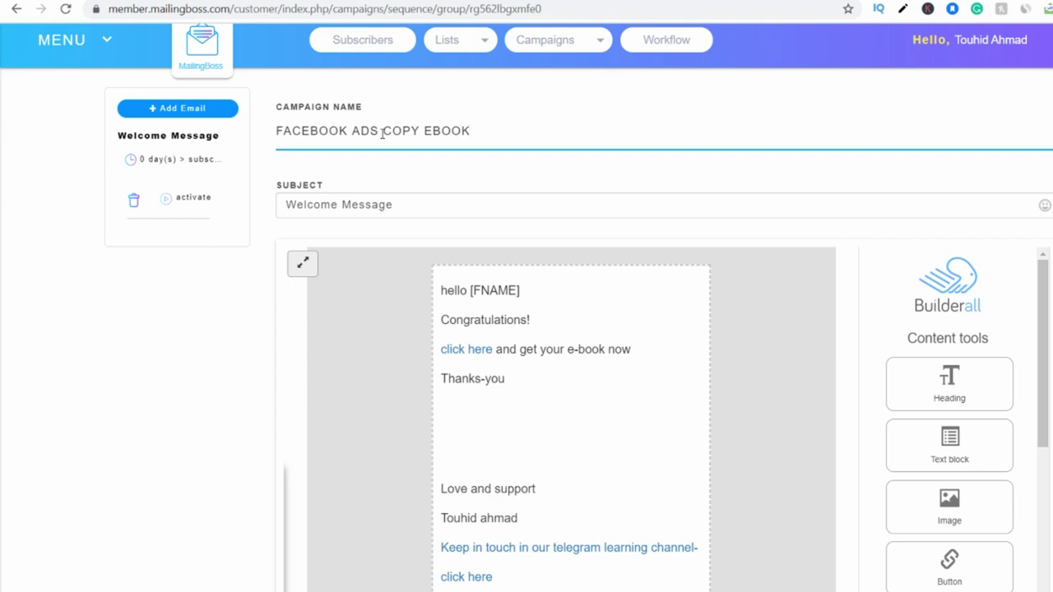
Replace the subject Welcome Message with 'Your F REE FB ADS EBOOK!'.
click(398, 208)
key(BackSpace)
key(BackSpace)
key(BackSpace)
key(BackSpace)
key(BackSpace)
key(BackSpace)
key(BackSpace)
key(BackSpace)
key(BackSpace)
key(BackSpace)
key(BackSpace)
key(BackSpace)
key(BackSpace)
key(BackSpace)
key(BackSpace)
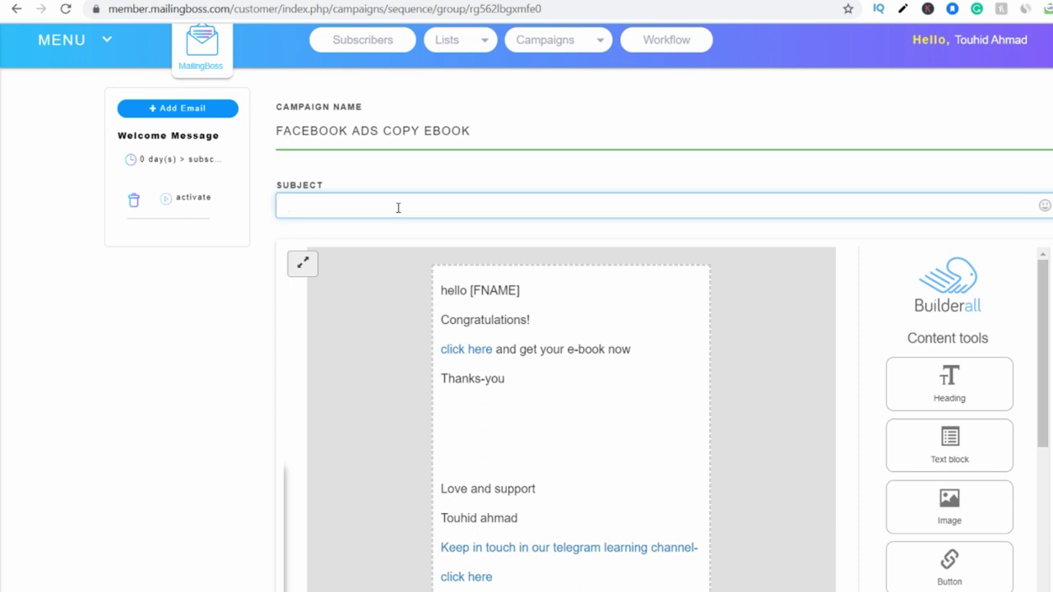
text(Your F REEFB ADS EBOOK)
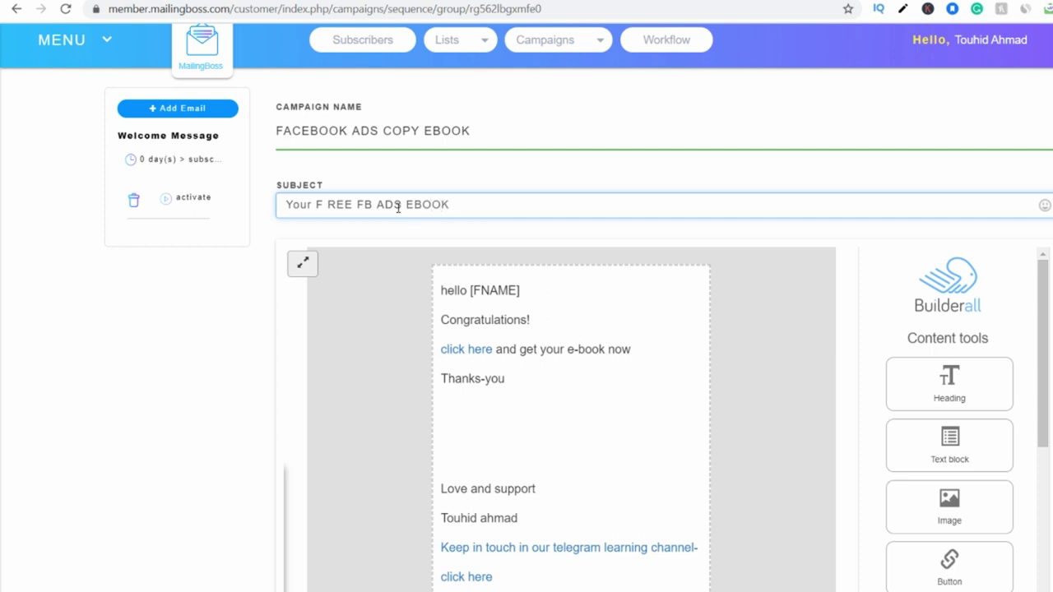
text(!)
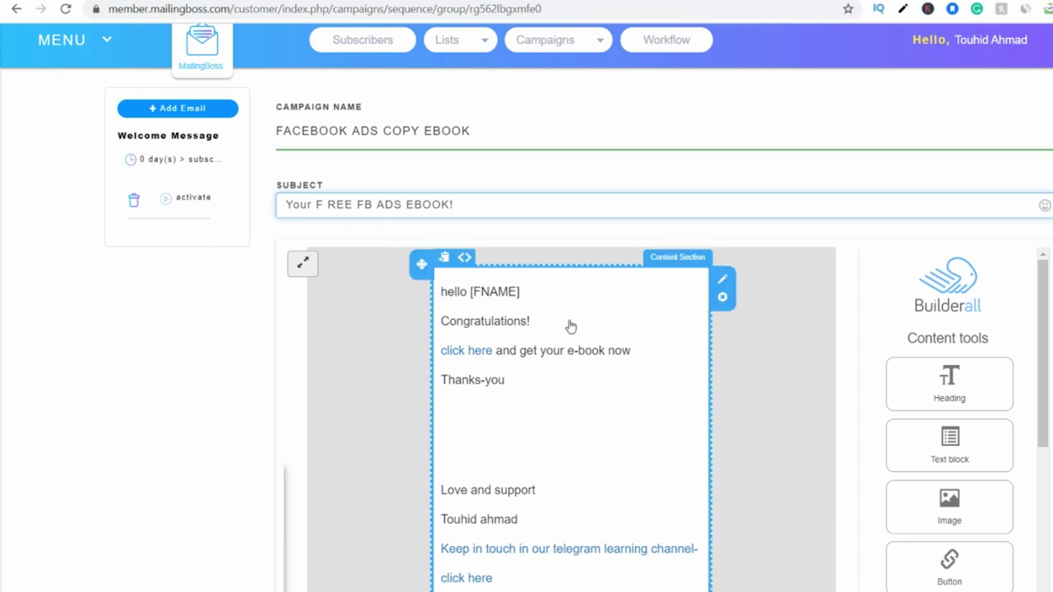
scroll(530, 382, down, 1)
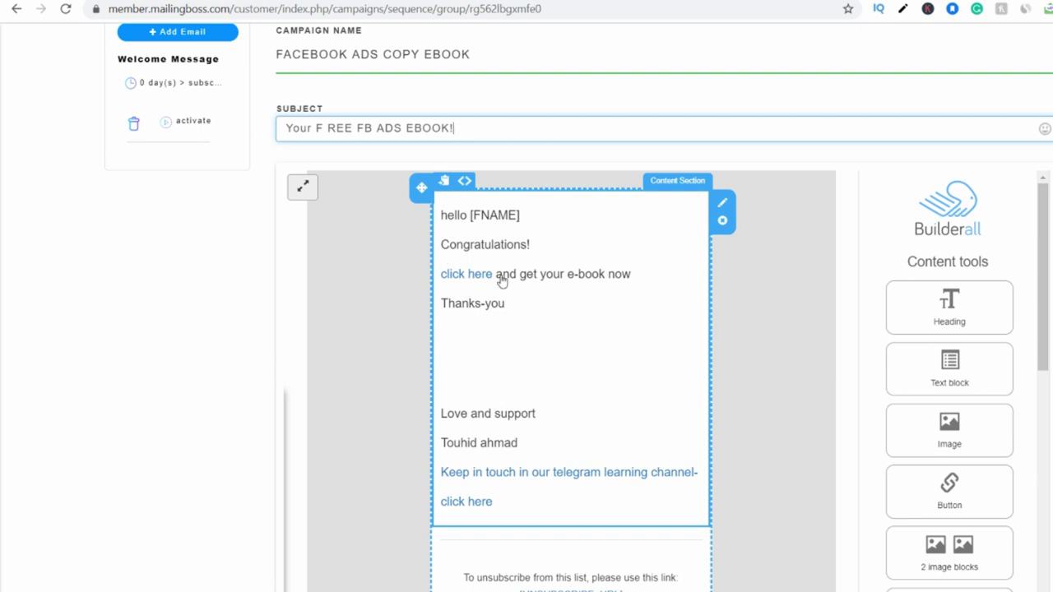
Reword the body line as a FREE facebook ads learning e-book and inspect the 'click here' link.
click(604, 289)
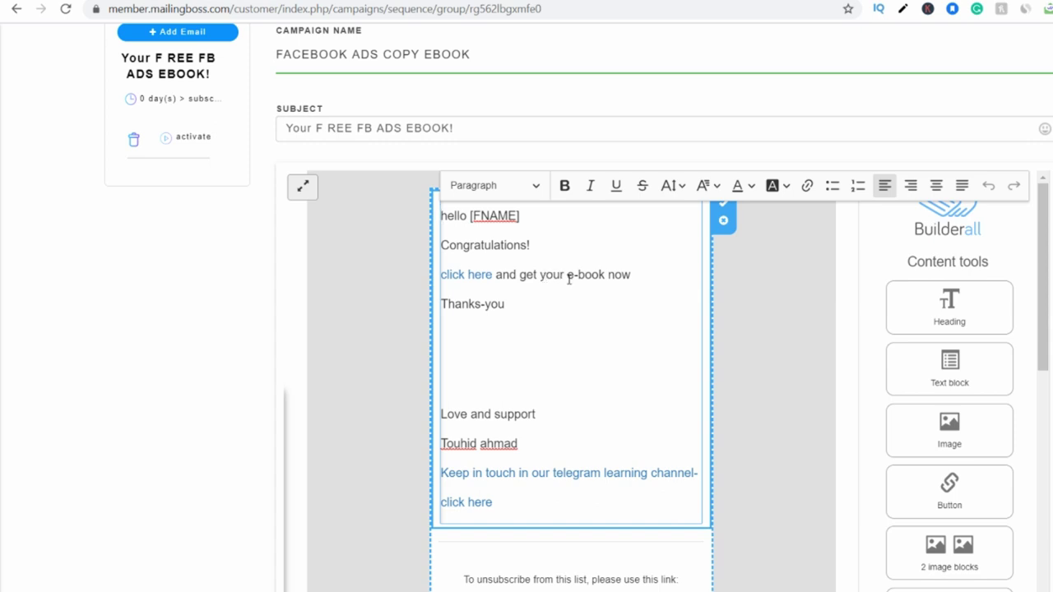
text(FREE)
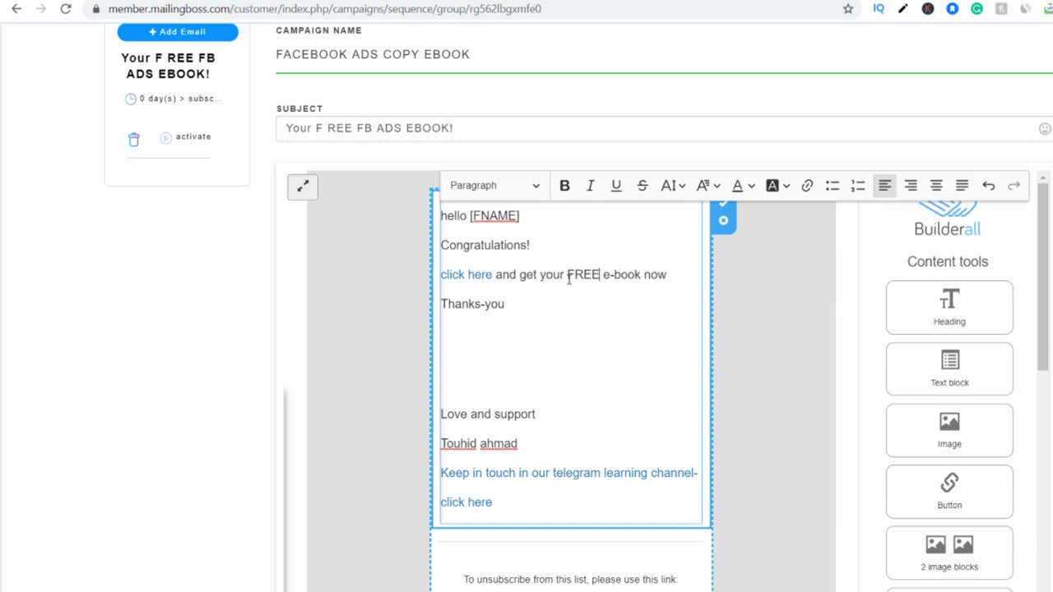
text( facebook a)
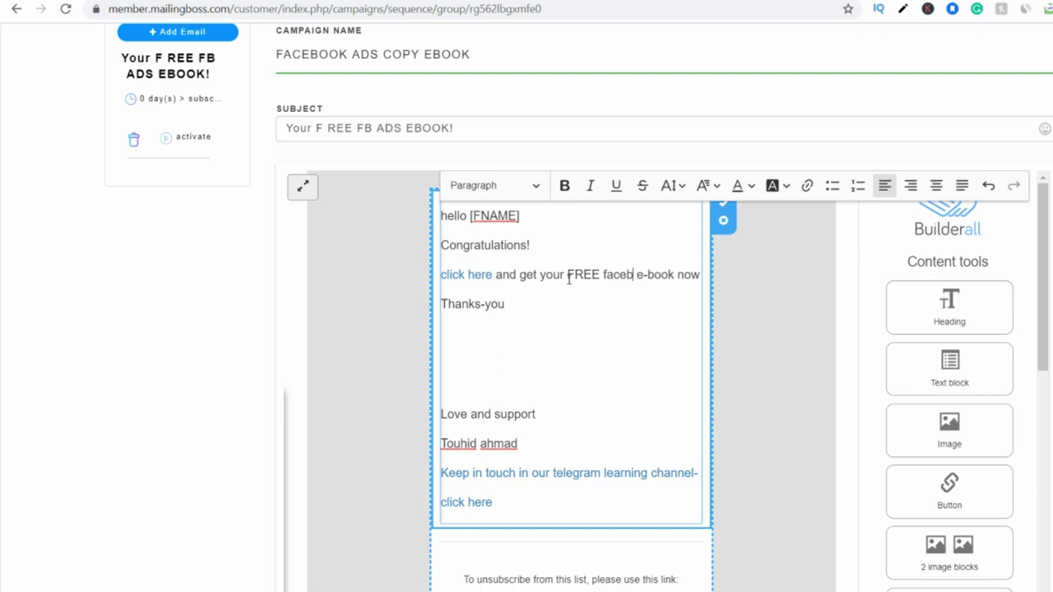
text(ds)
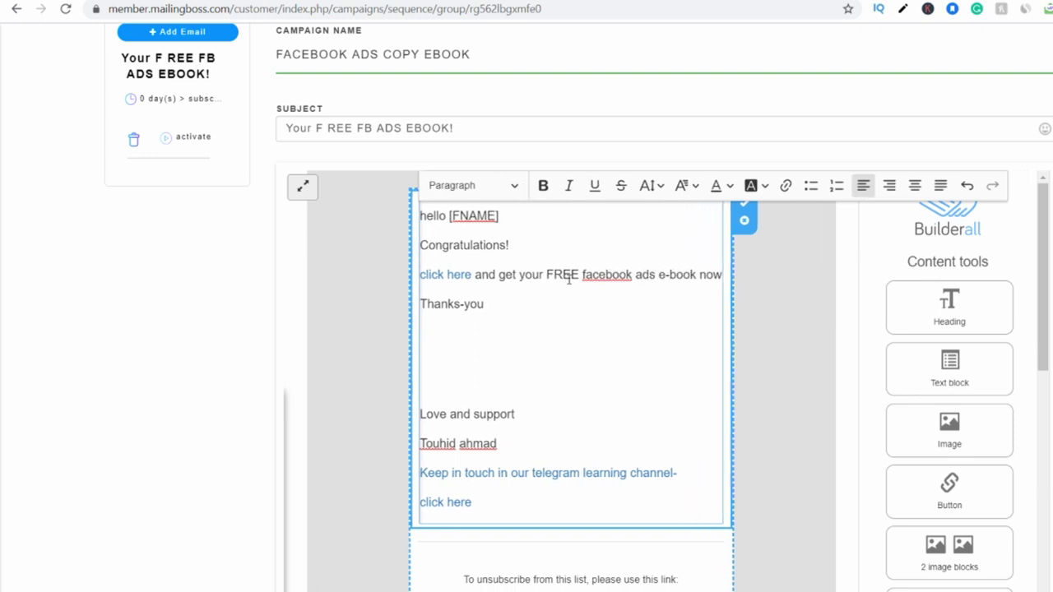
text( learning)
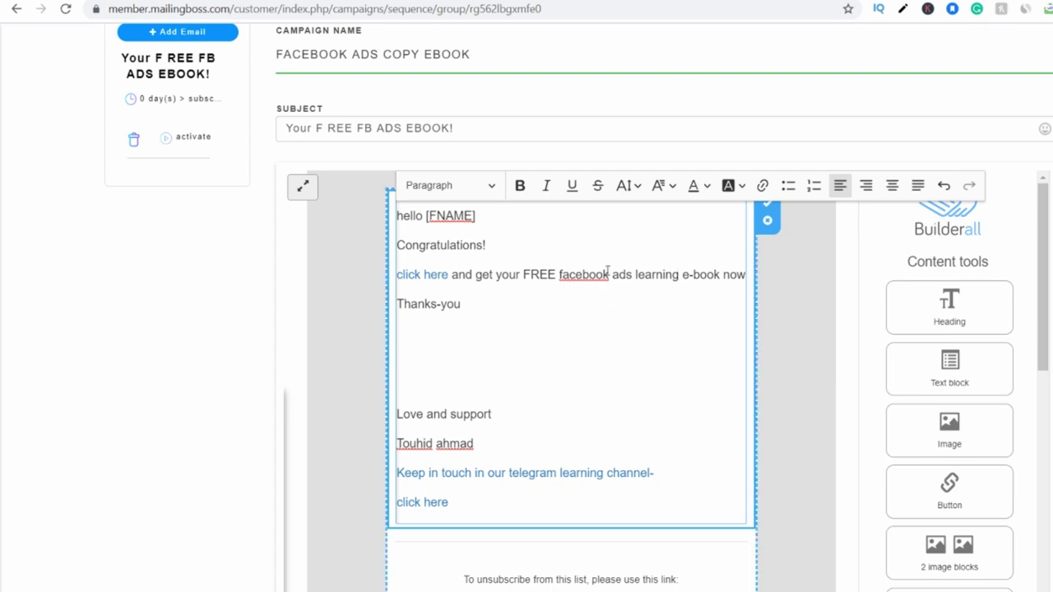
click(425, 275)
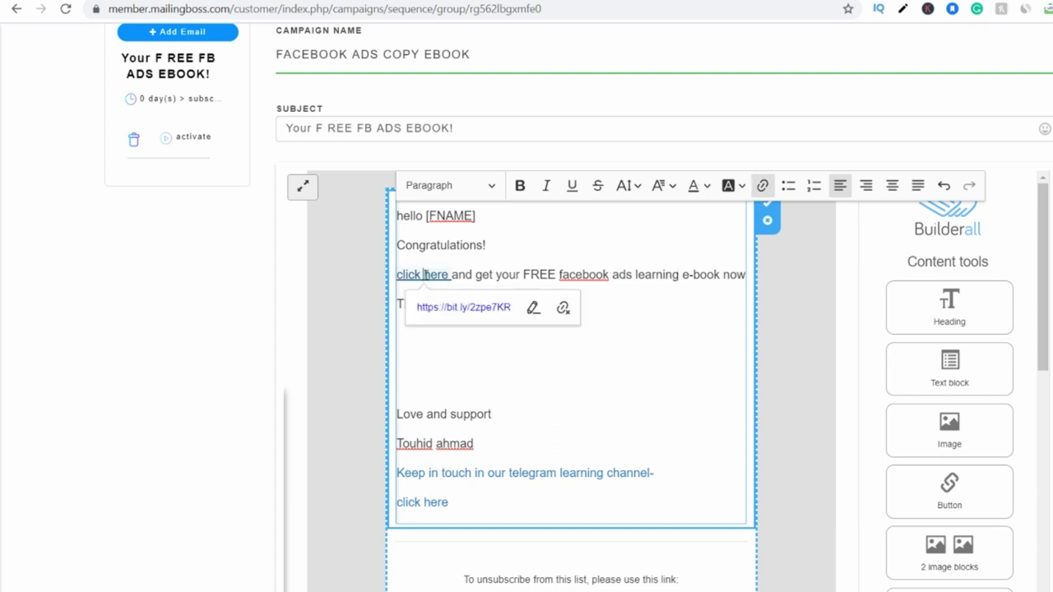
click(501, 384)
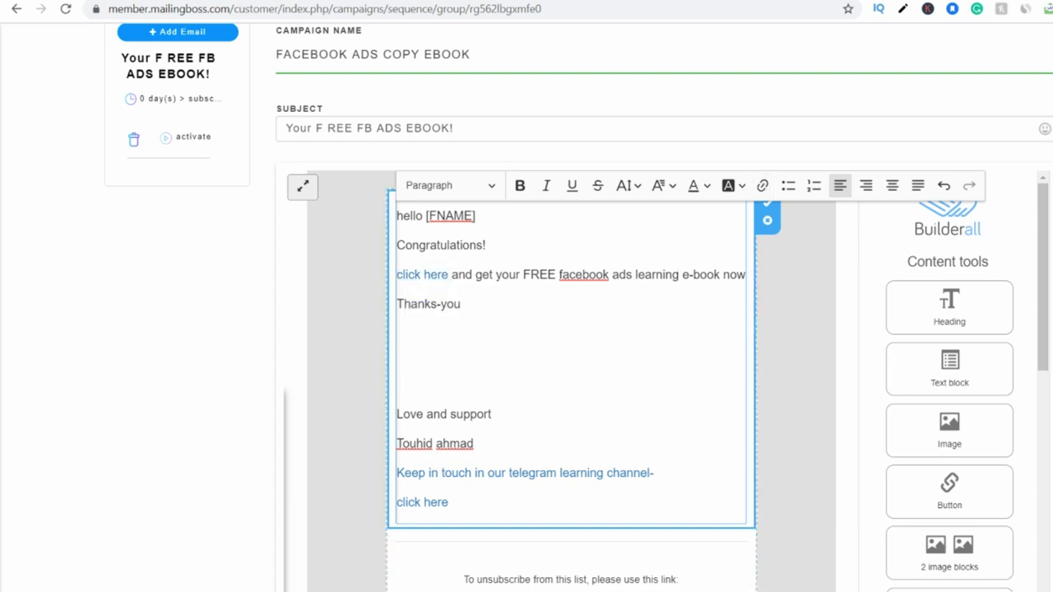
Point the 'click here' link to the Google Drive ebook share URL.
click(750, 2)
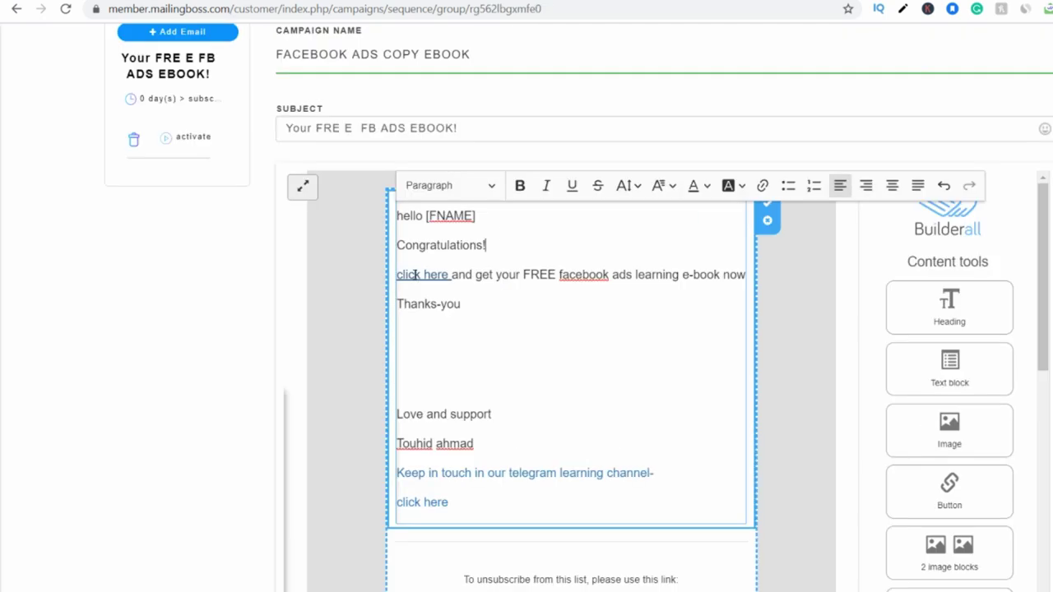
click(415, 275)
click(534, 306)
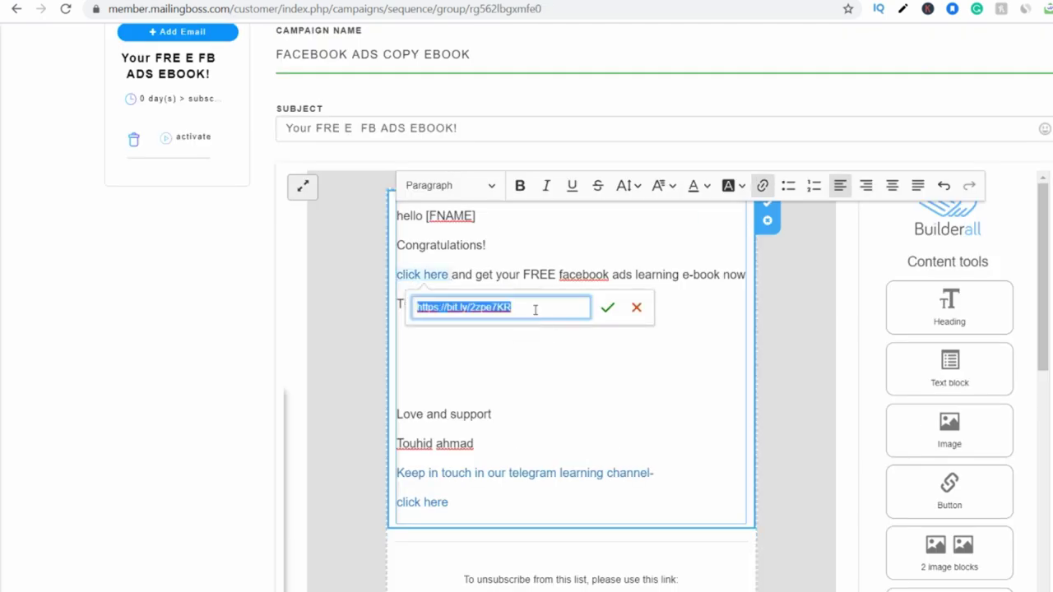
key(ctrl+v)
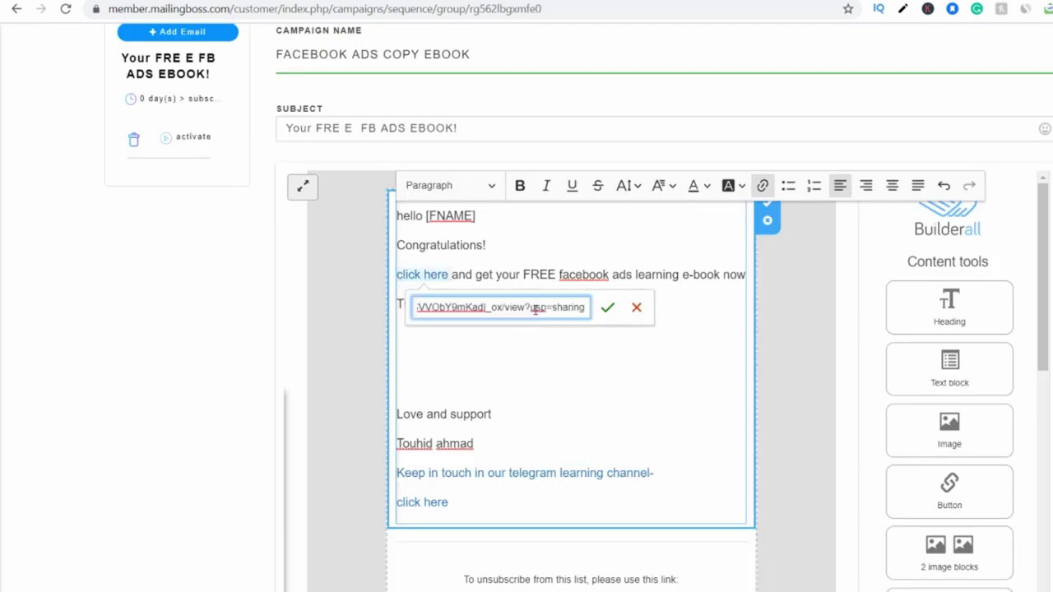
click(609, 309)
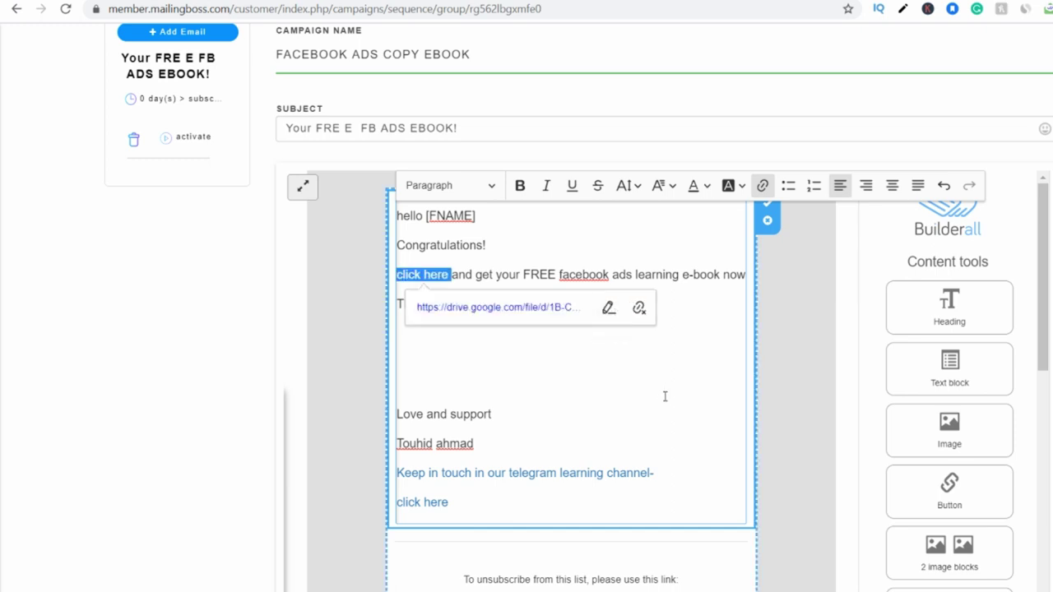
click(665, 397)
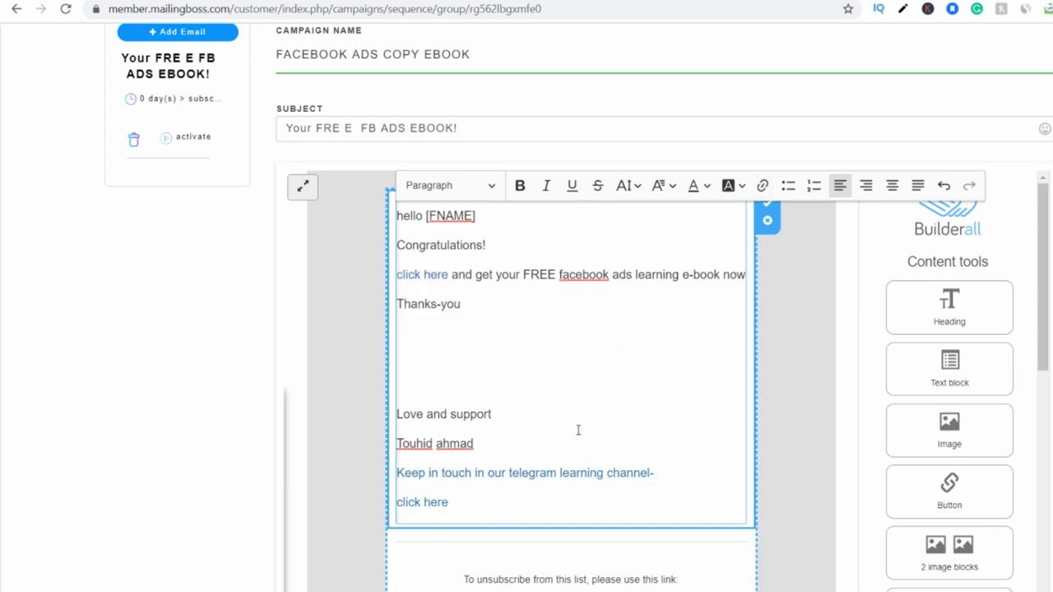
scroll(747, 414, up, 1)
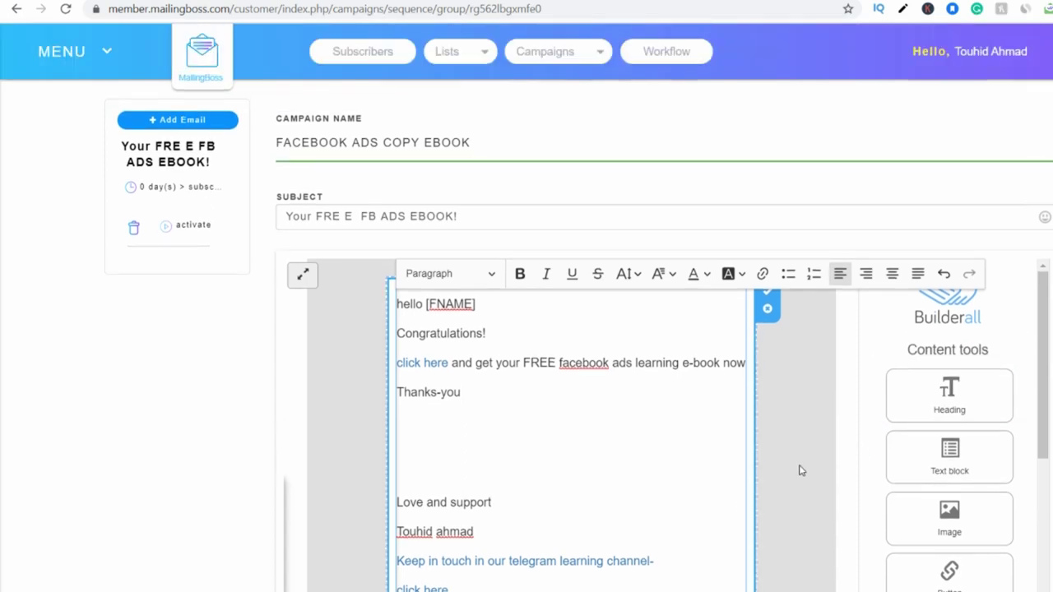
Review the finished email body and click Done to reach the FACEBOOK EBOOKS sequence report.
scroll(802, 471, down, 3)
scroll(483, 324, up, 1)
drag(399, 147, 480, 434)
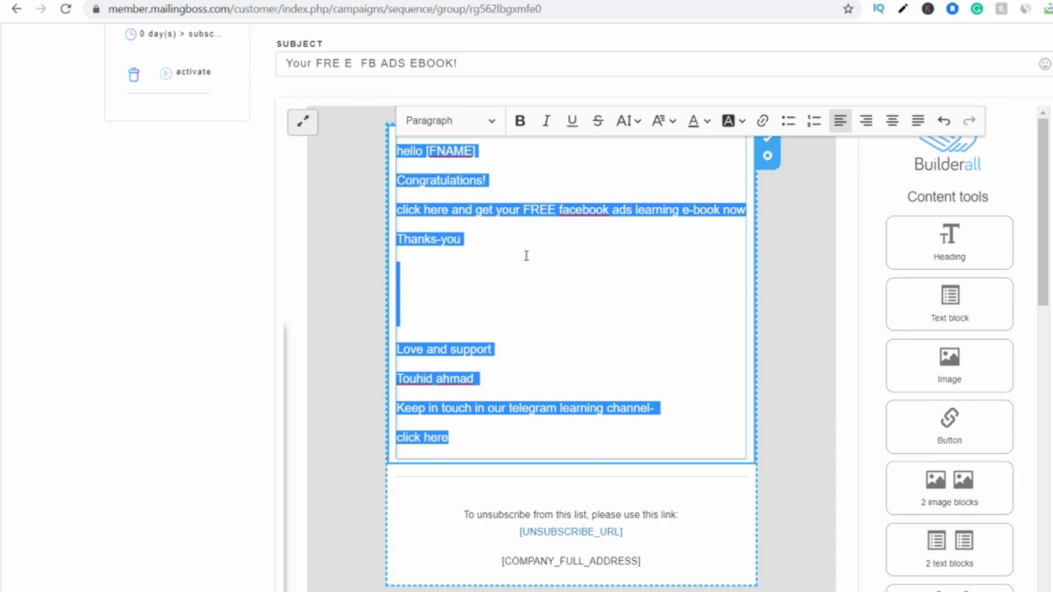
click(644, 280)
scroll(741, 304, up, 1)
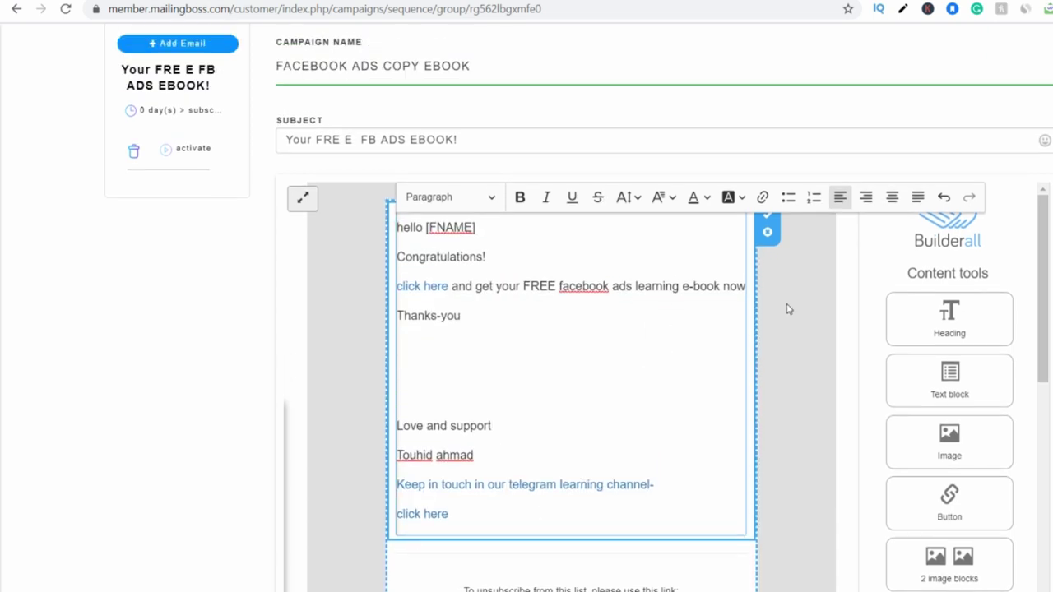
scroll(778, 322, down, 1)
scroll(749, 322, up, 1)
scroll(482, 301, up, 1)
scroll(526, 322, down, 4)
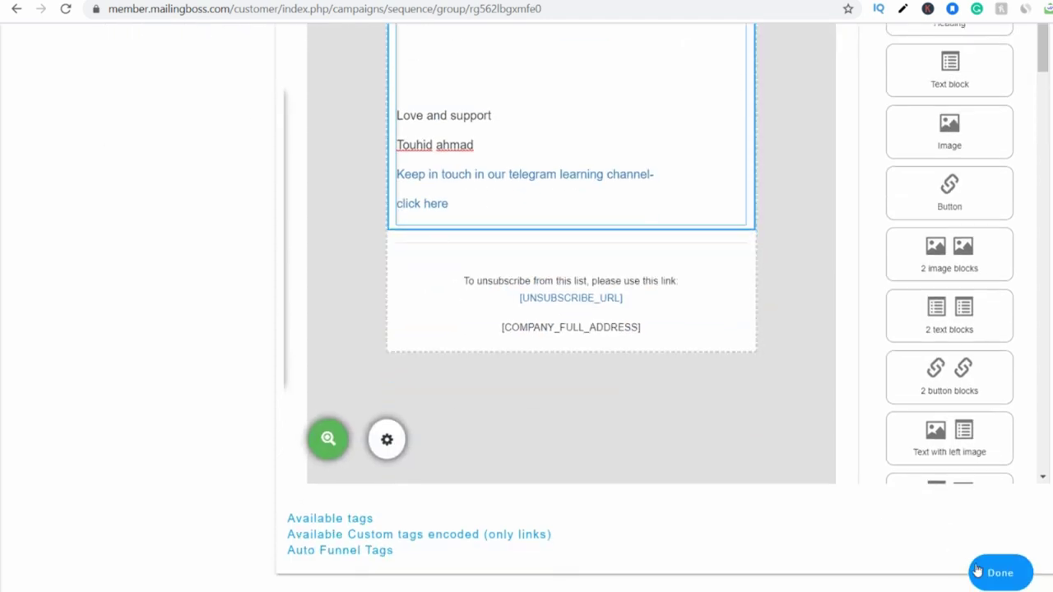
click(1000, 572)
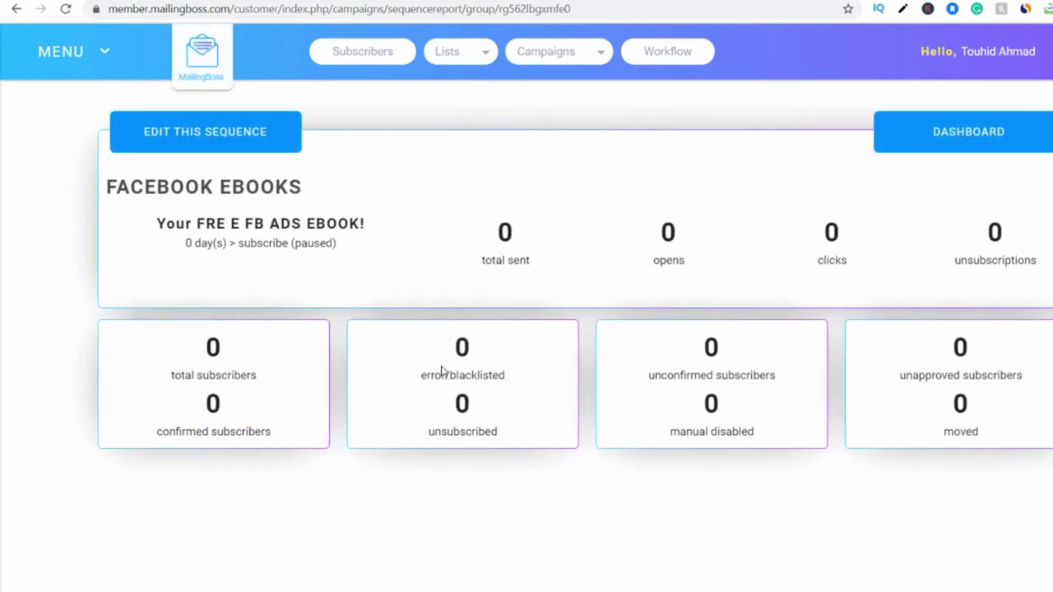
Schedule the welcome email to send 1 Minute after subscribing.
click(16, 8)
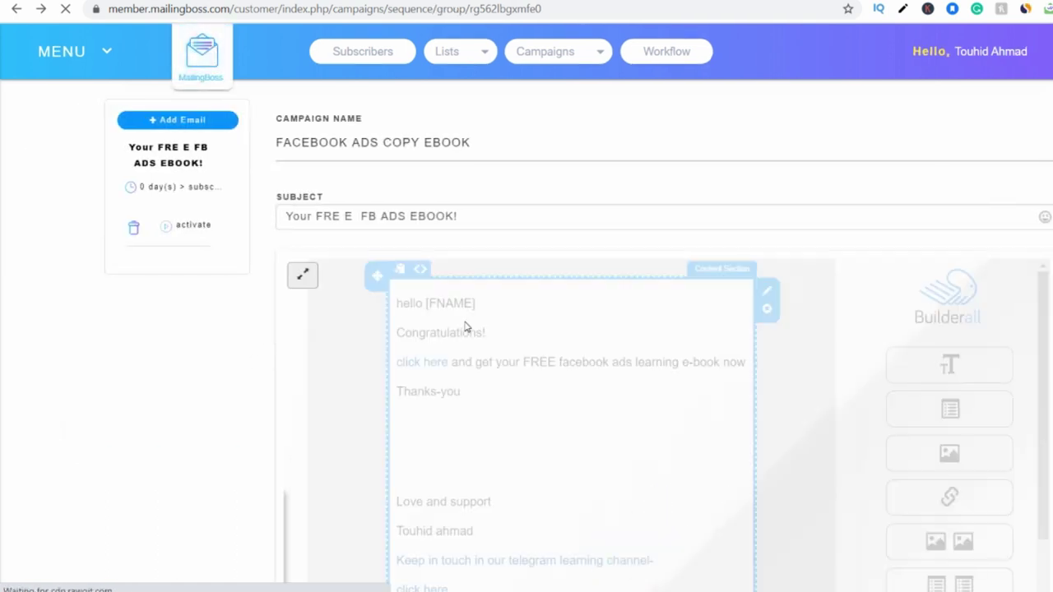
click(131, 189)
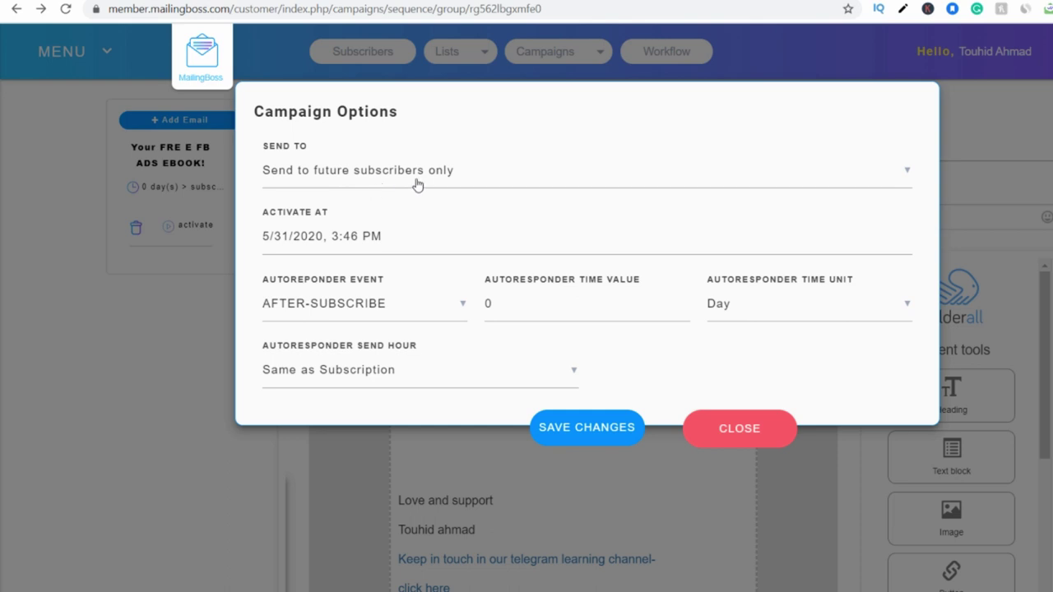
click(527, 311)
text(1)
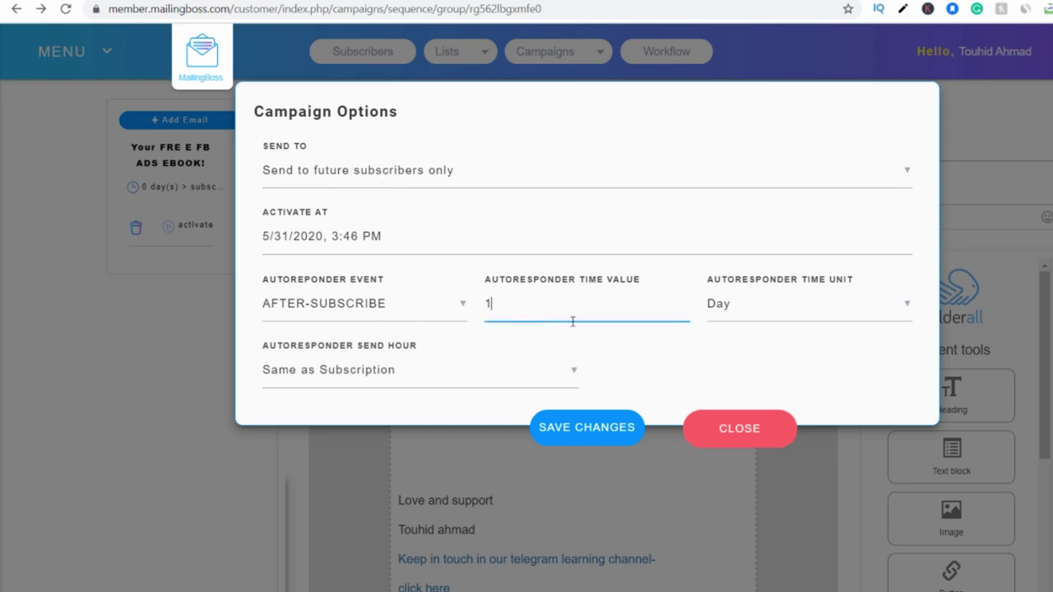
click(803, 325)
click(752, 315)
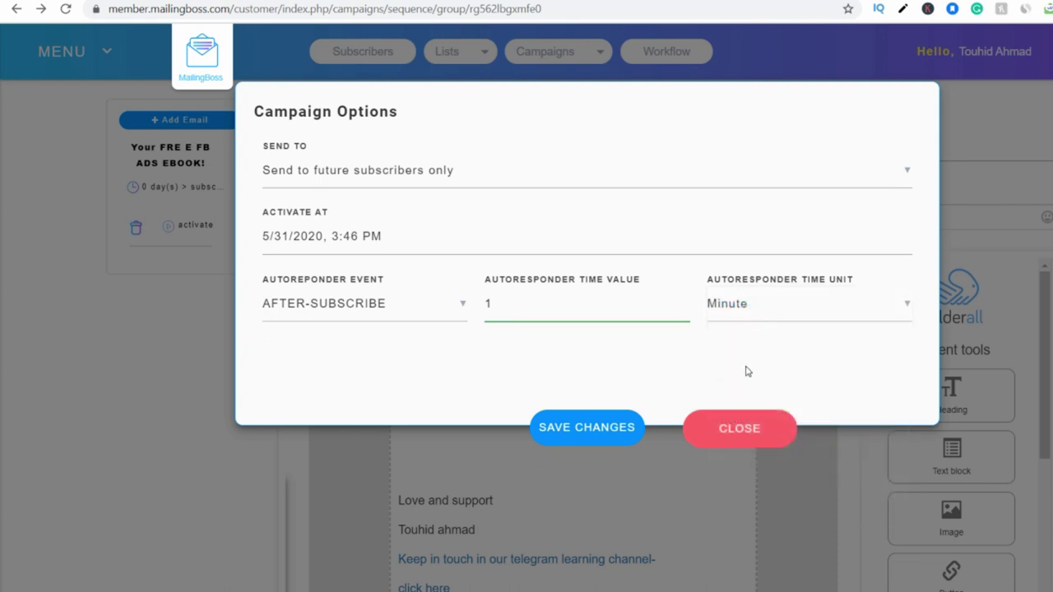
click(588, 428)
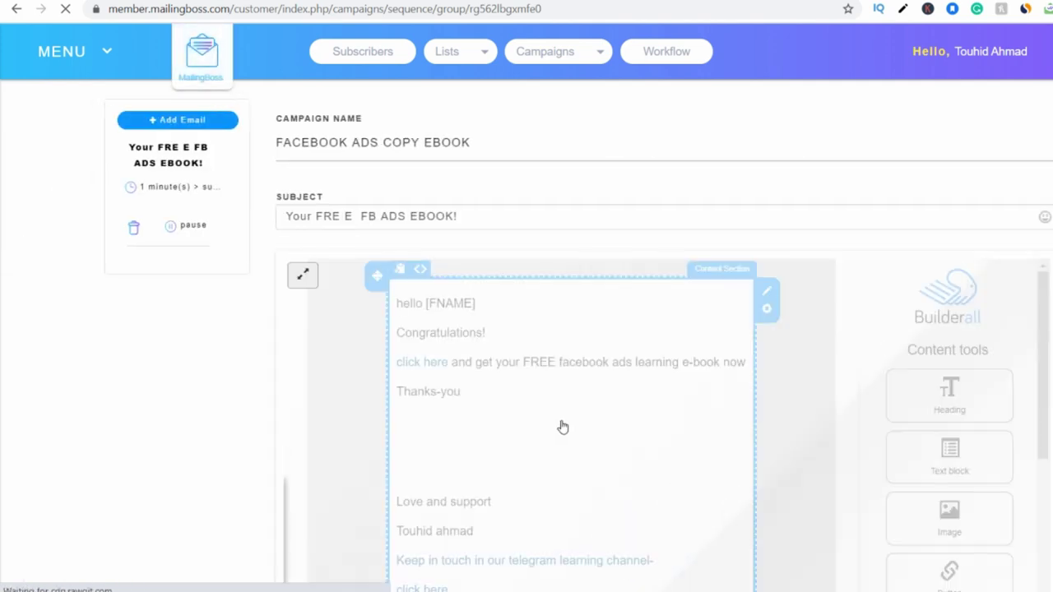
Finish the email with Done, leaving it active.
scroll(501, 459, down, 2)
scroll(501, 458, down, 3)
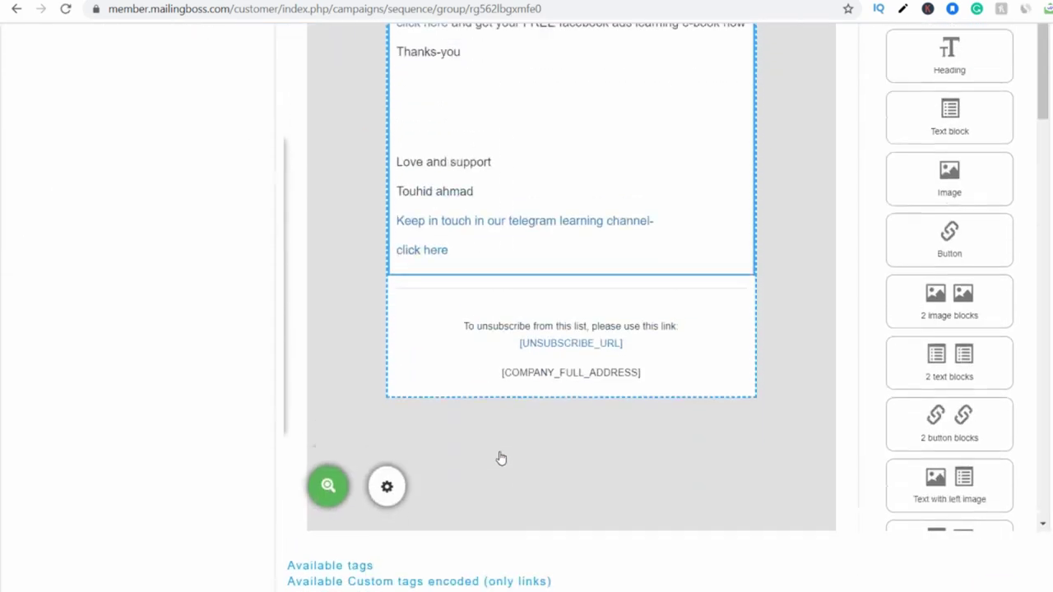
scroll(501, 458, up, 5)
scroll(498, 560, down, 4)
scroll(498, 560, down, 1)
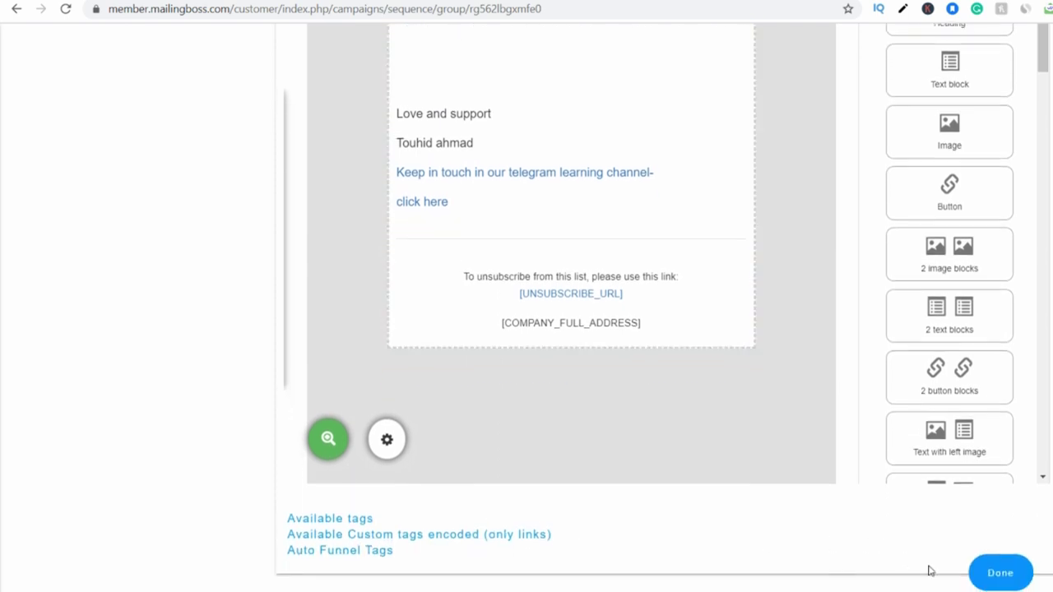
click(1009, 572)
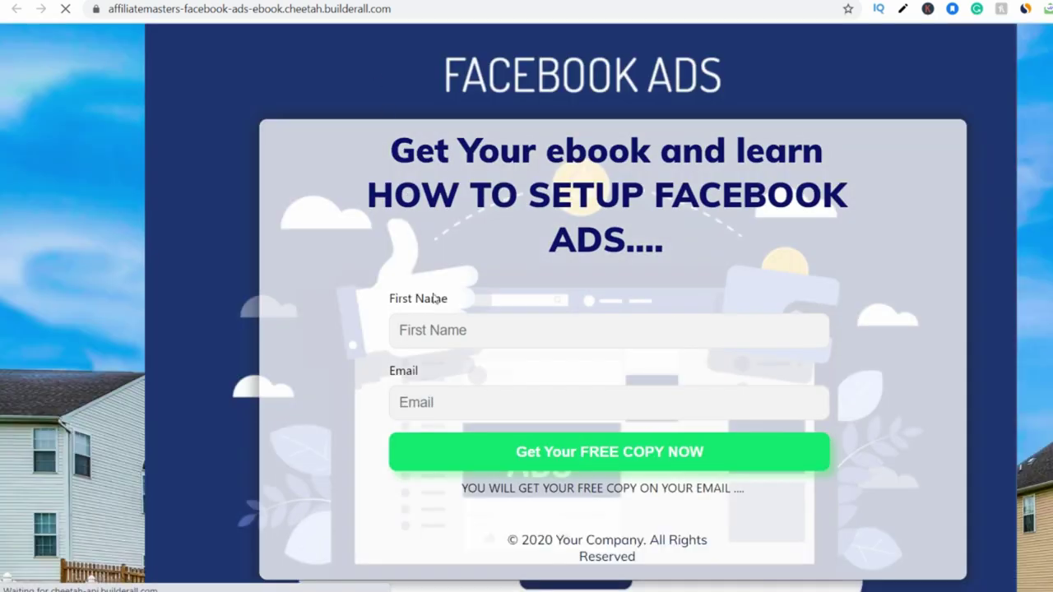
Fill the signup form with a test first name and a Gmail address.
click(417, 331)
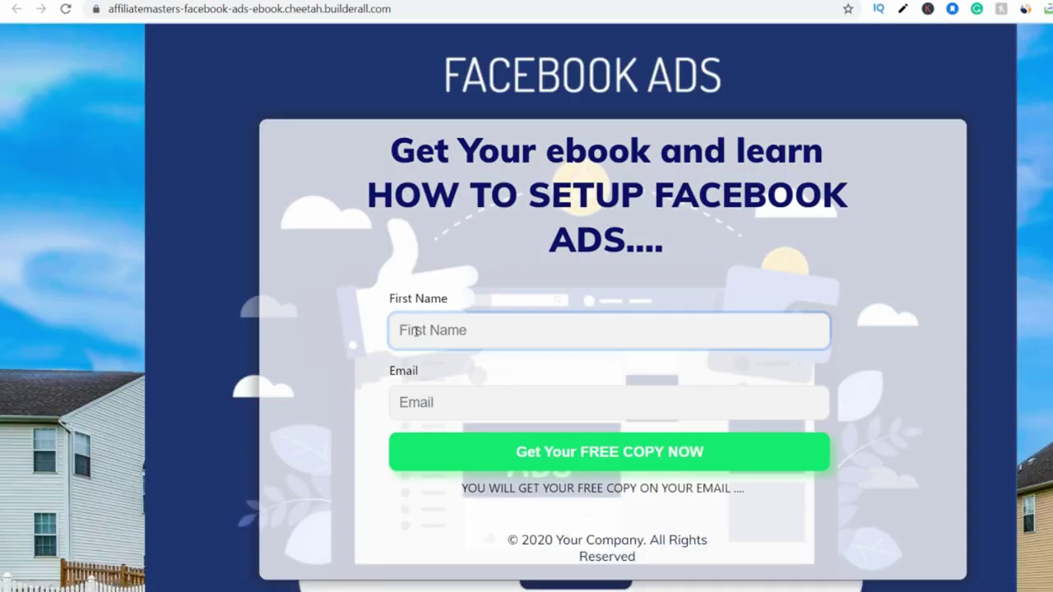
text(touhid)
key(BackSpace)
key(BackSpace)
key(BackSpace)
key(BackSpace)
text(Touhid)
click(433, 404)
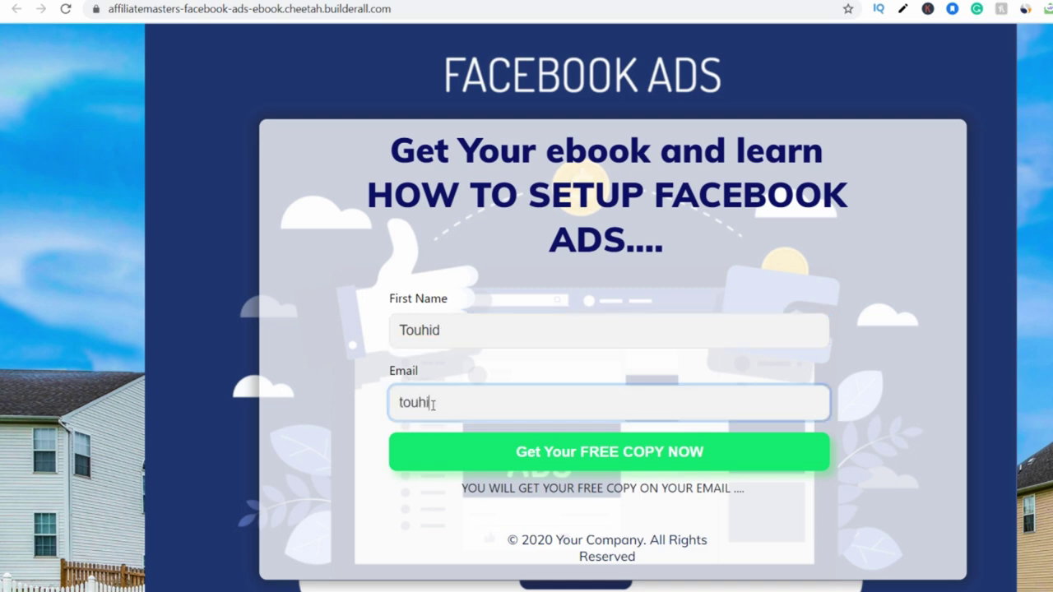
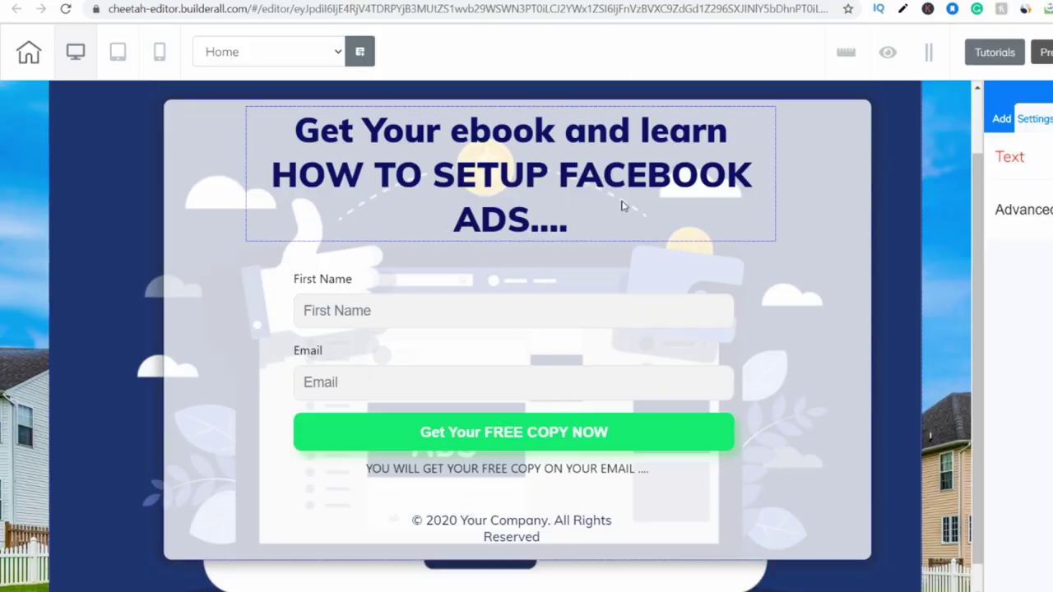
Select the MailingBoss Form element and open its subscription actions dialog.
click(498, 445)
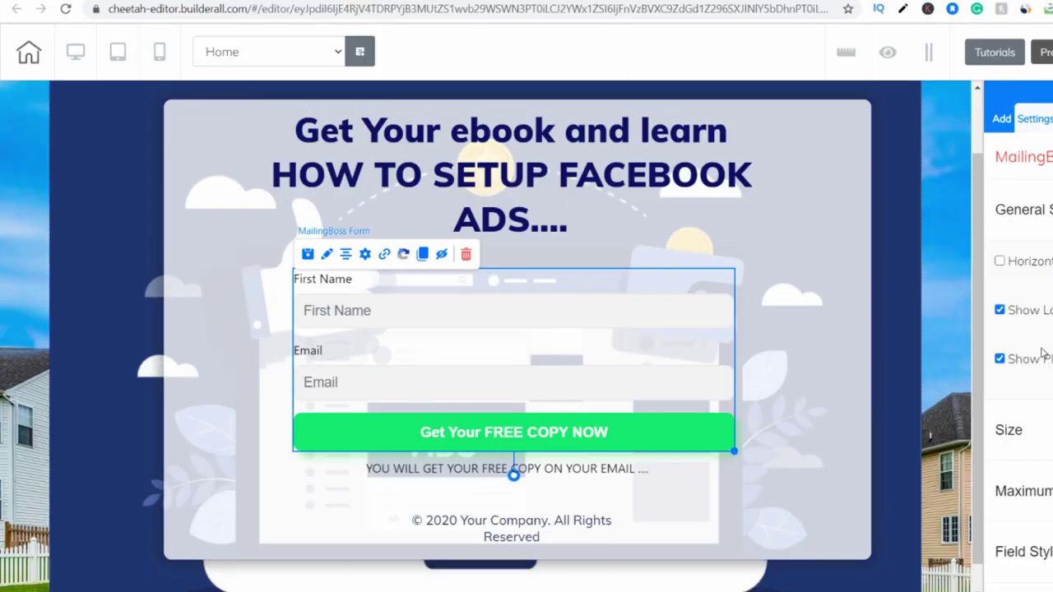
scroll(1013, 372, down, 3)
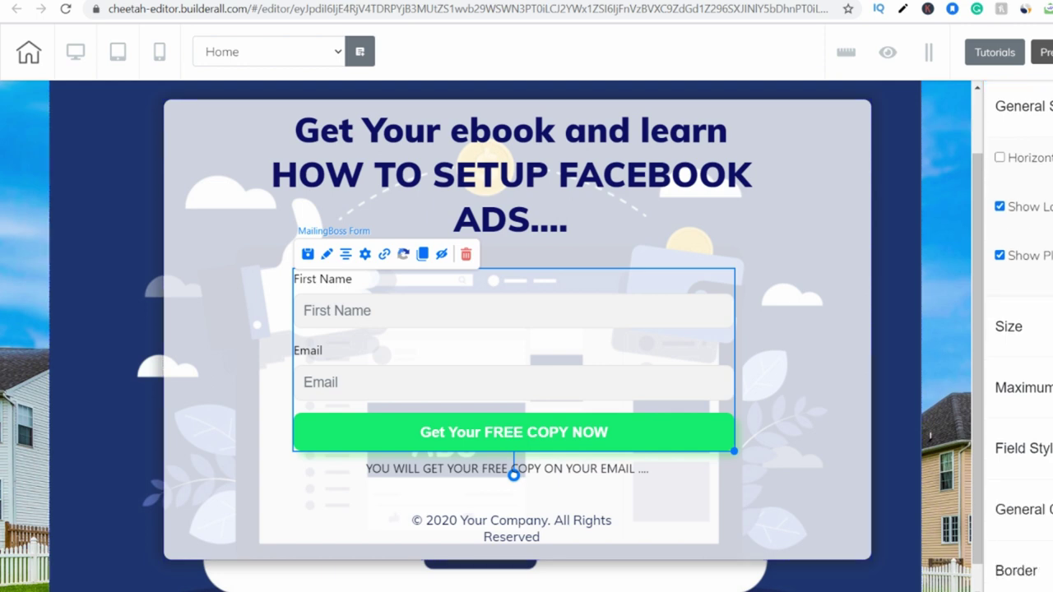
scroll(1021, 329, down, 4)
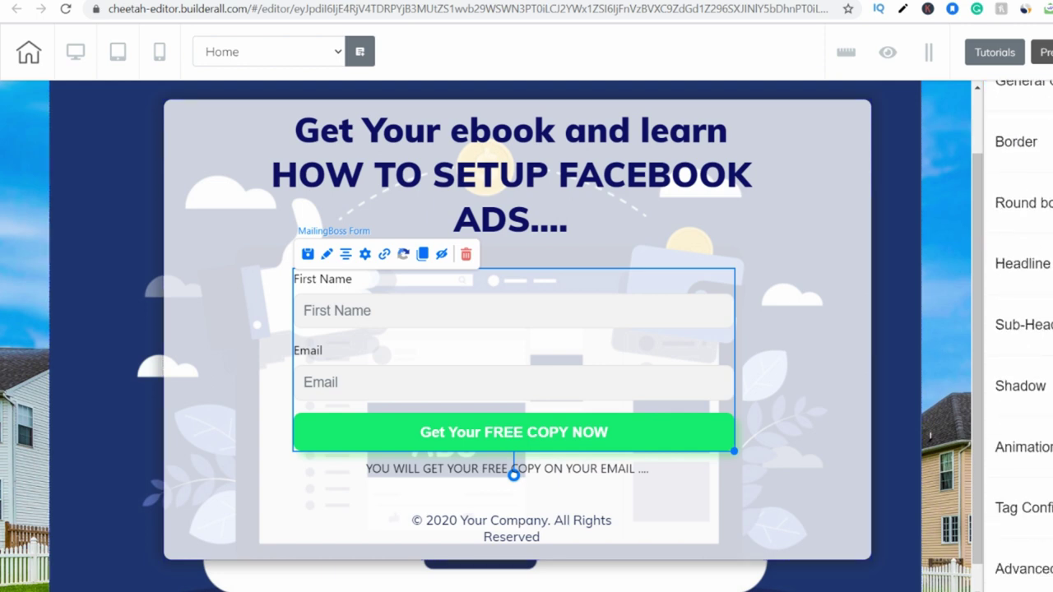
scroll(1020, 329, up, 2)
click(1021, 522)
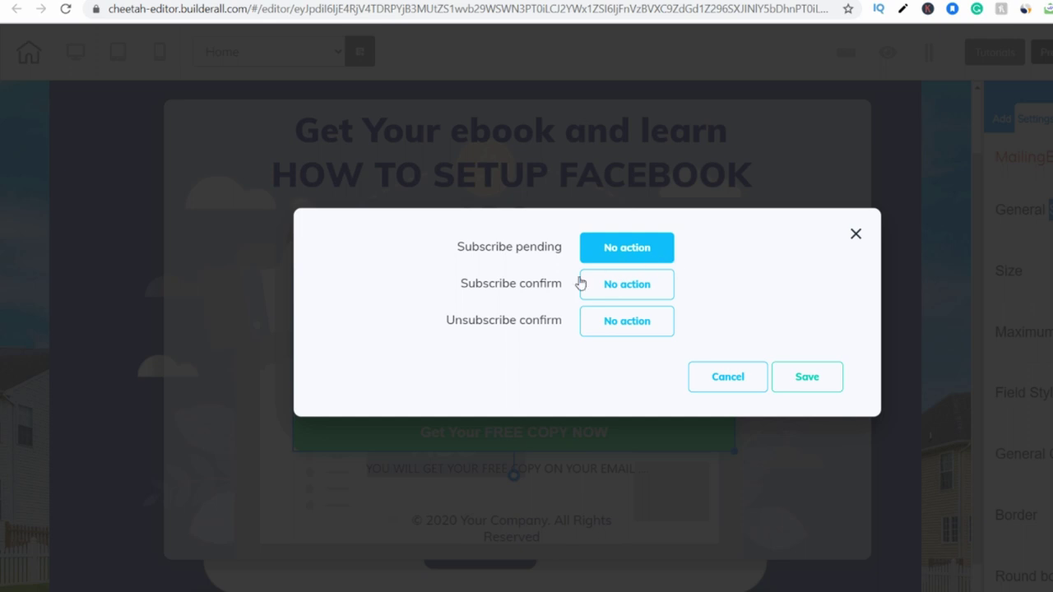
click(615, 284)
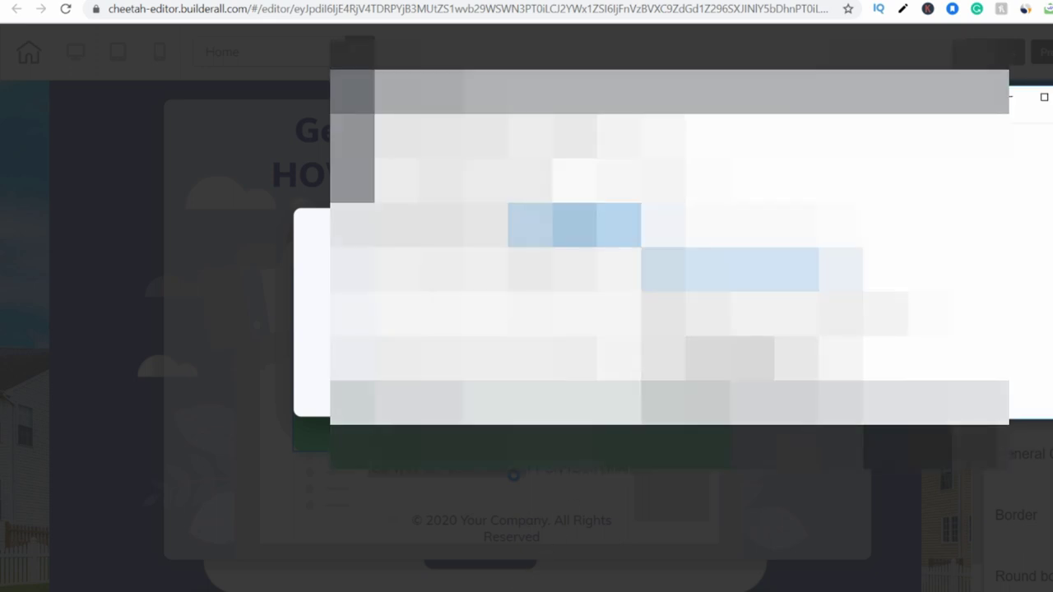
click(1012, 98)
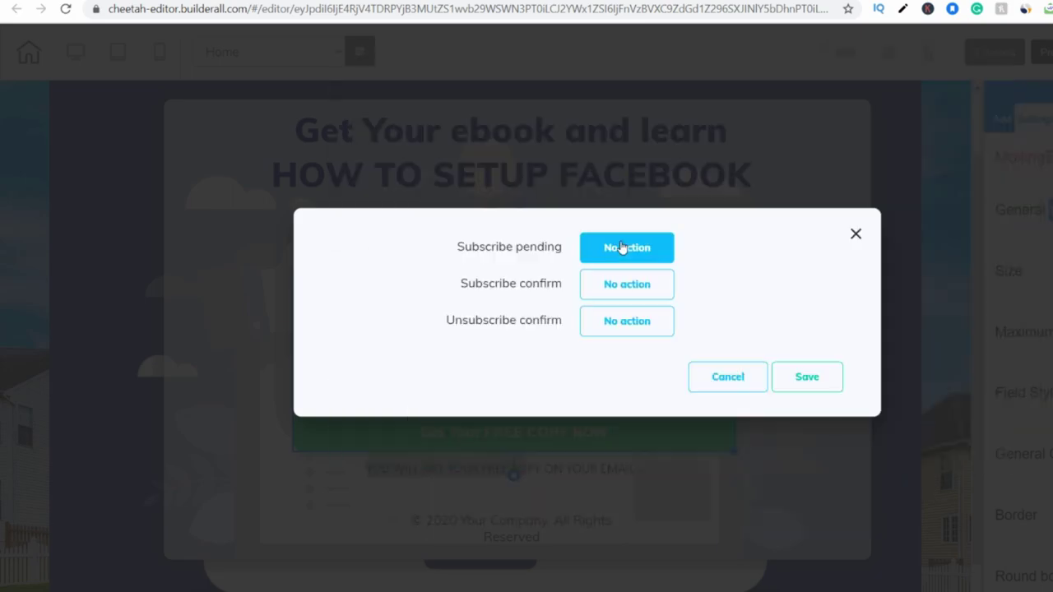
click(620, 247)
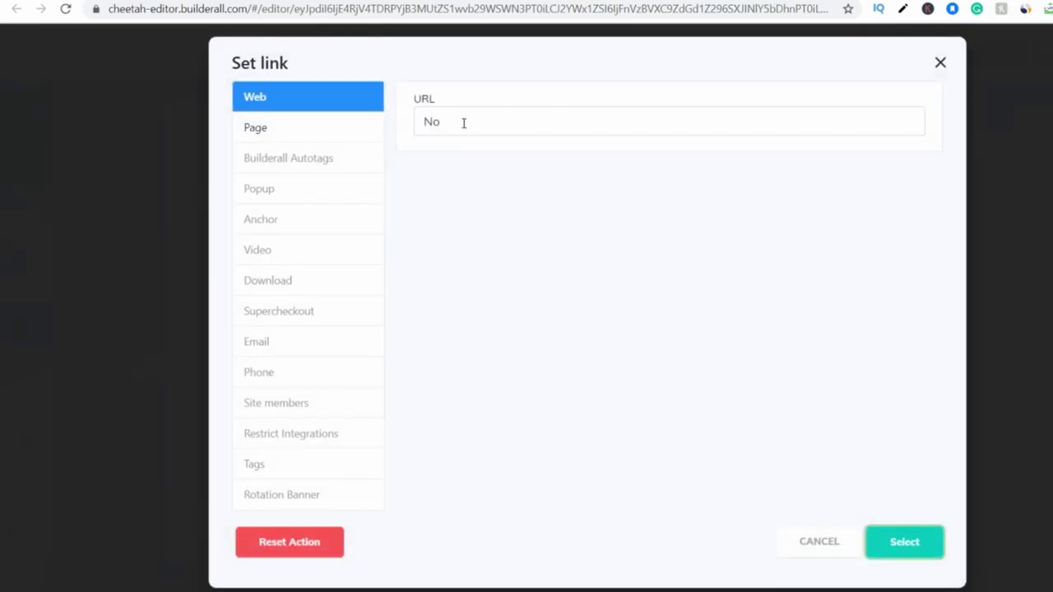
drag(461, 122, 423, 121)
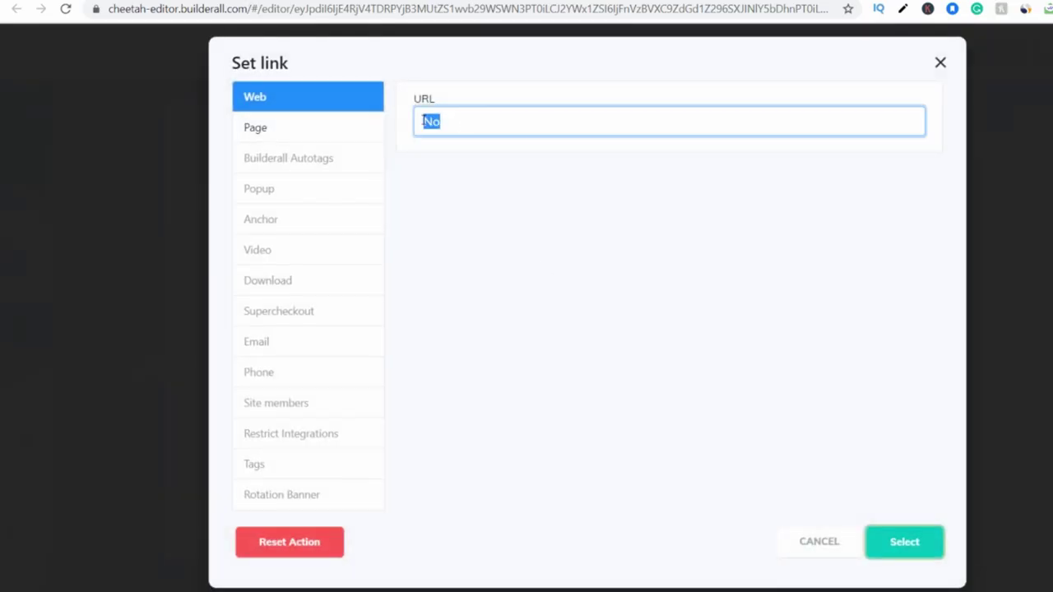
text(https://bit.ly/3bx2nnJ)
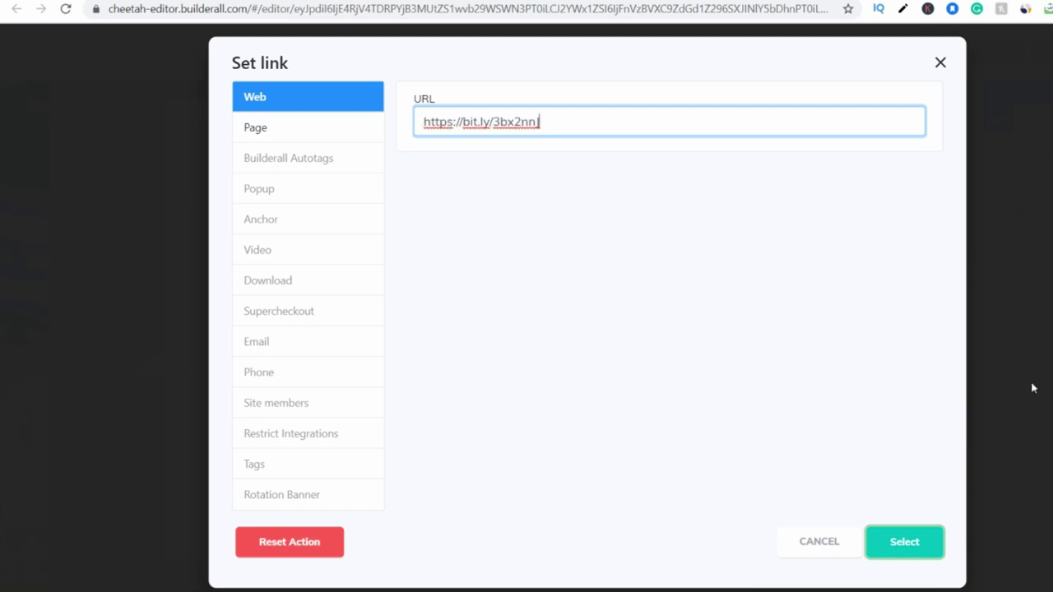
click(907, 554)
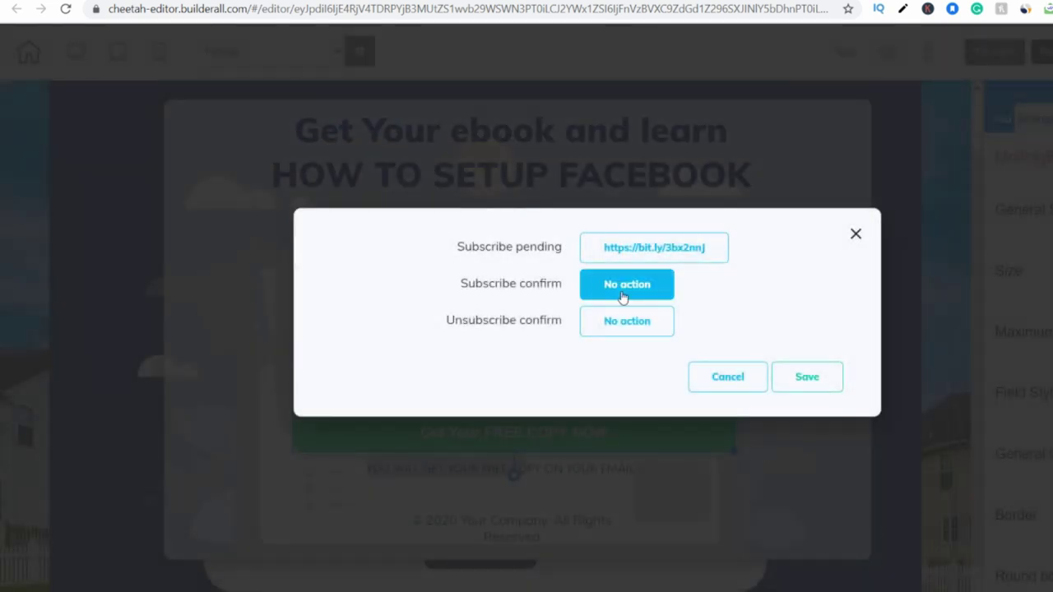
Redirect confirmed and unsubscribed contacts to the same link, then save and publish the site.
click(620, 295)
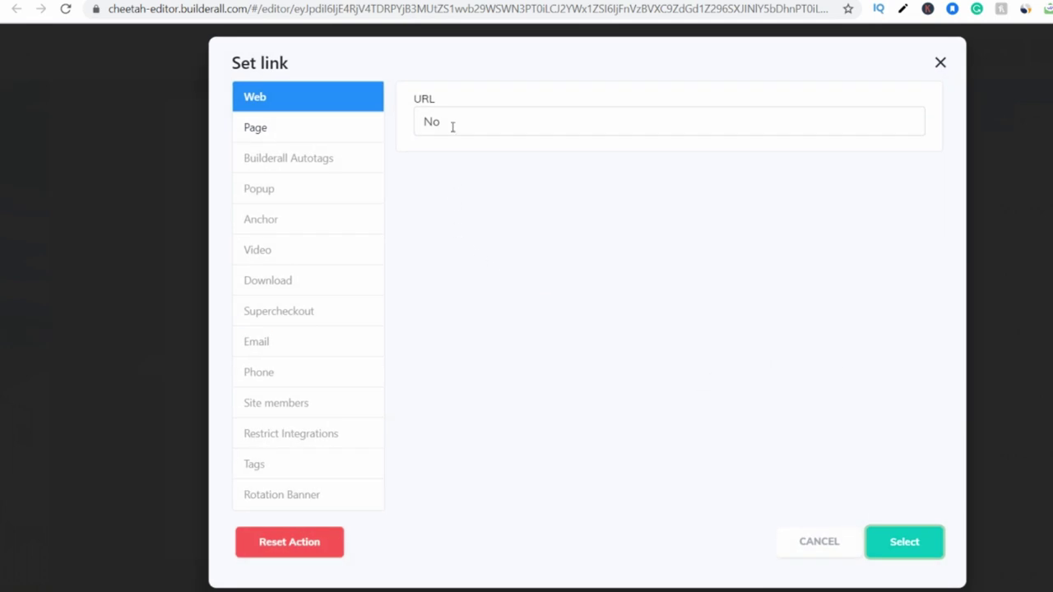
drag(453, 126, 420, 120)
text(https://bit.ly/3bx2nnJ)
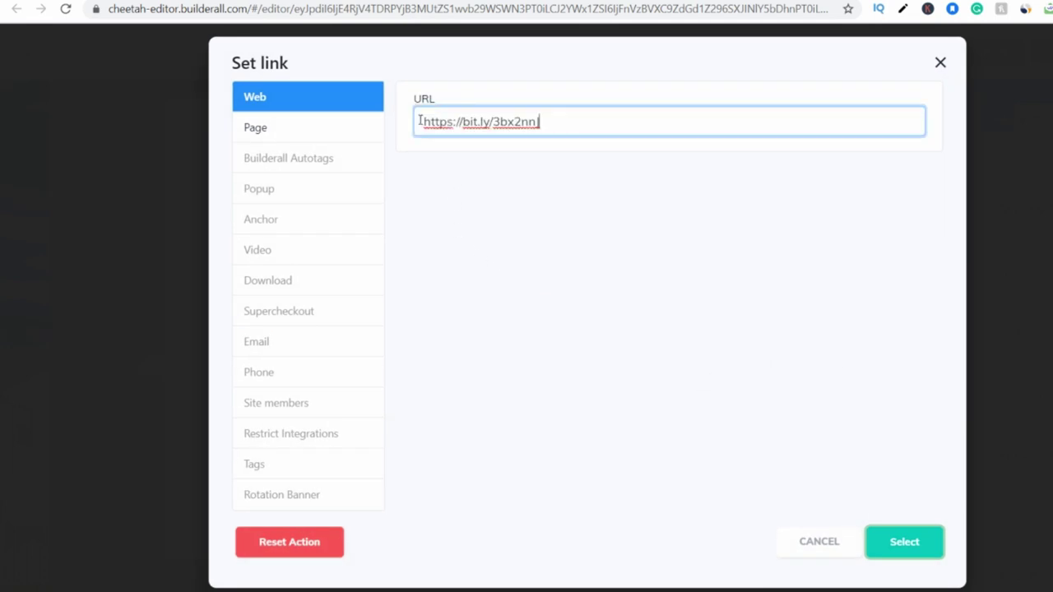
click(905, 542)
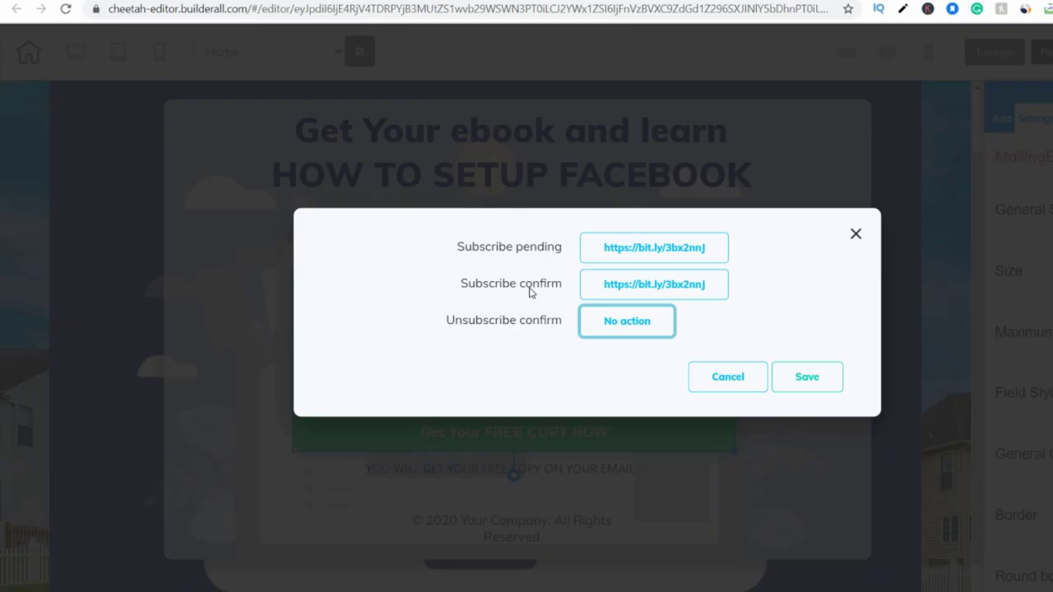
click(626, 322)
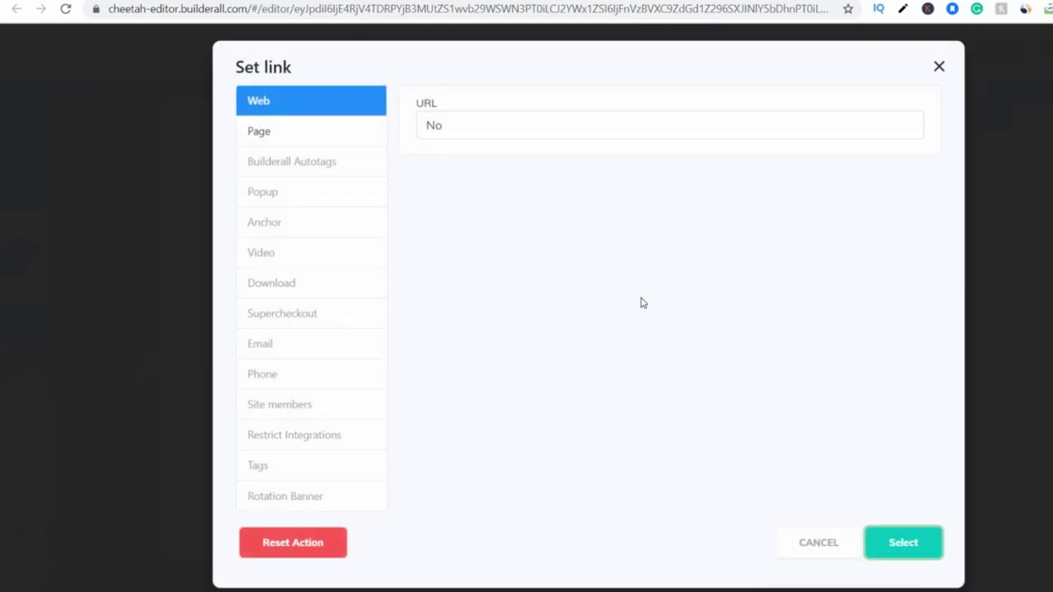
double_click(431, 122)
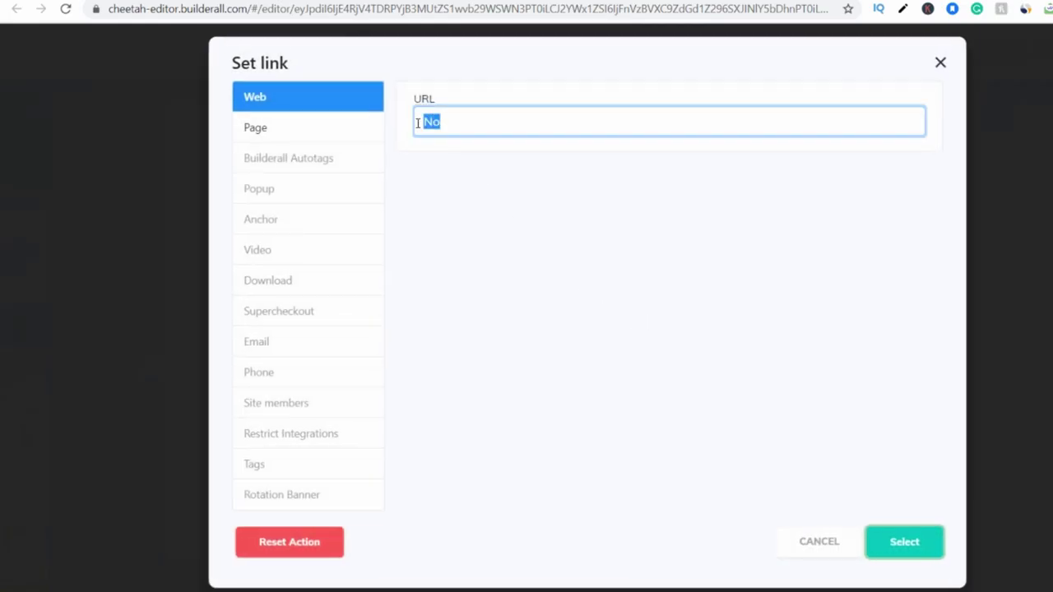
text(https://bit.ly/3bx2nn)
click(884, 546)
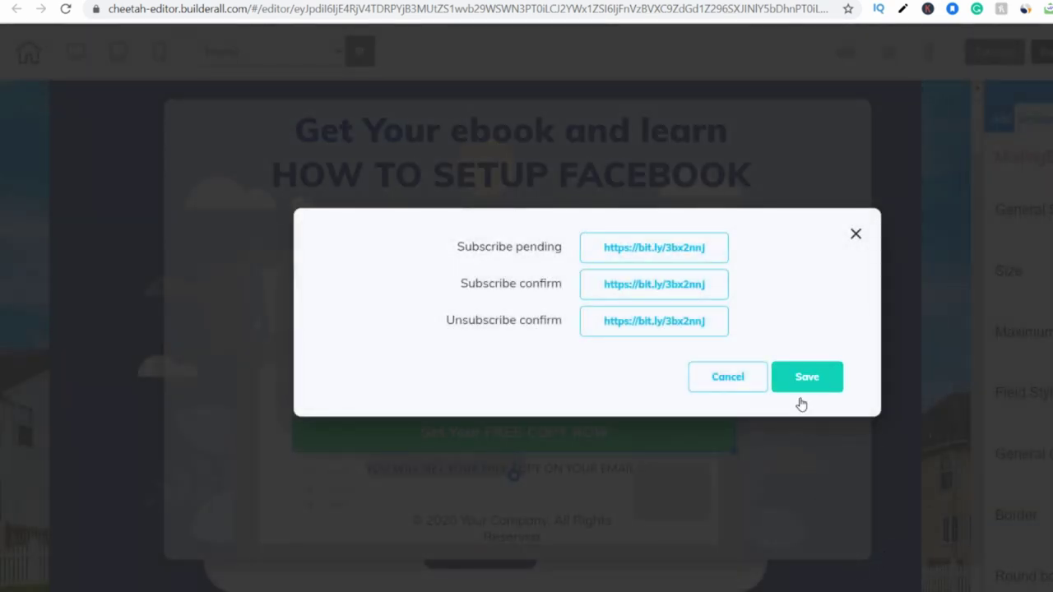
click(803, 380)
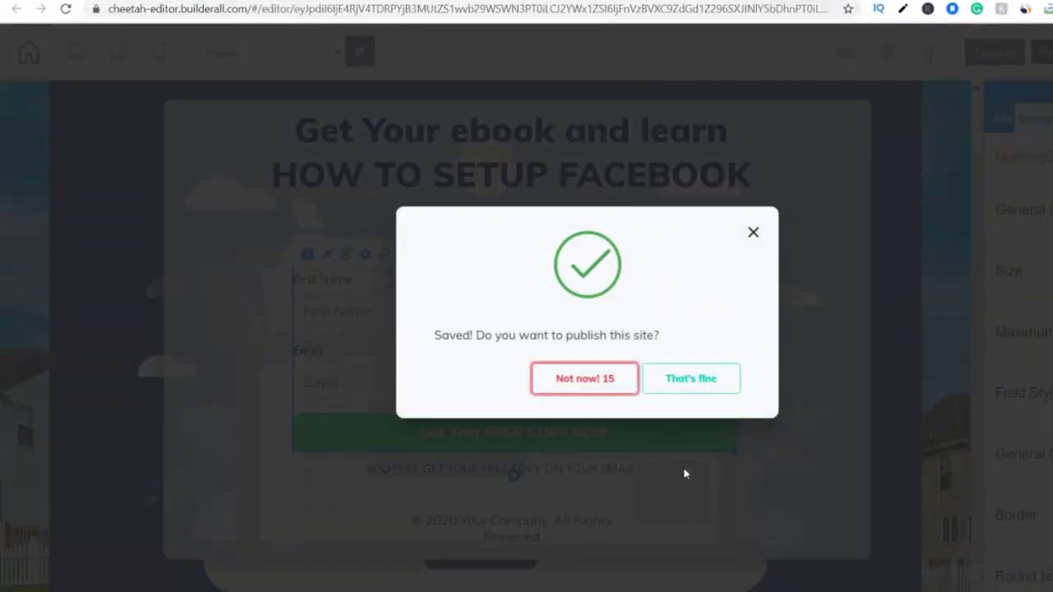
click(696, 379)
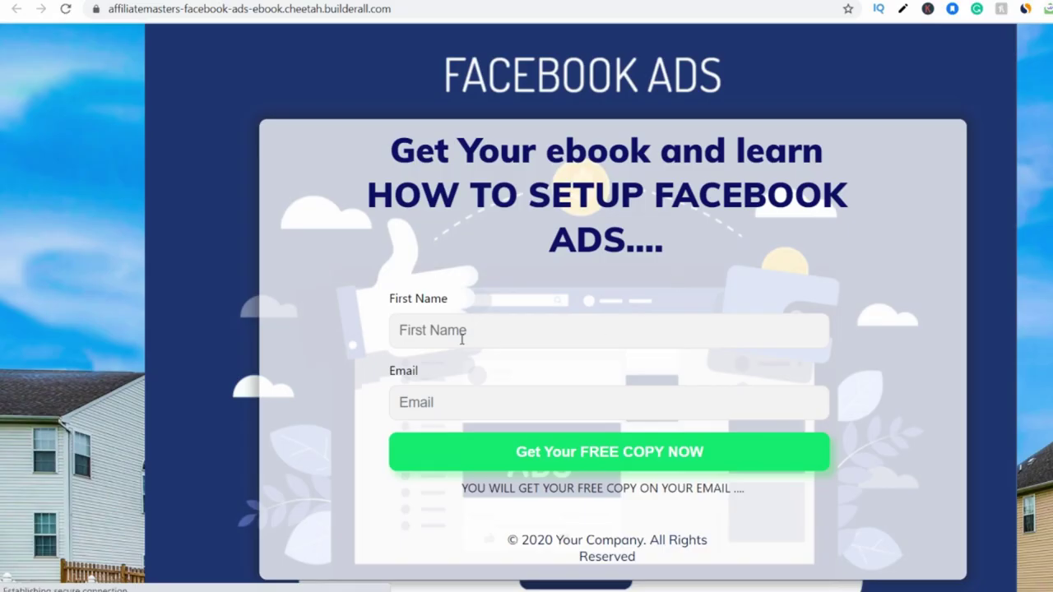
Fill the live form with a test first name and Gmail address, then submit 'Get Your FREE COPY NOW'.
click(463, 333)
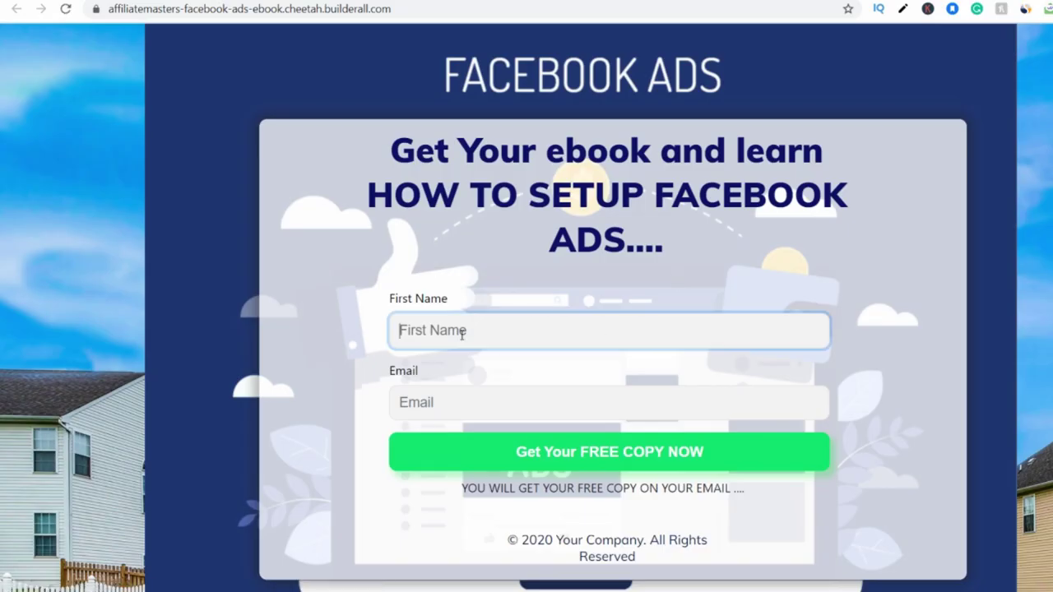
text(uhid)
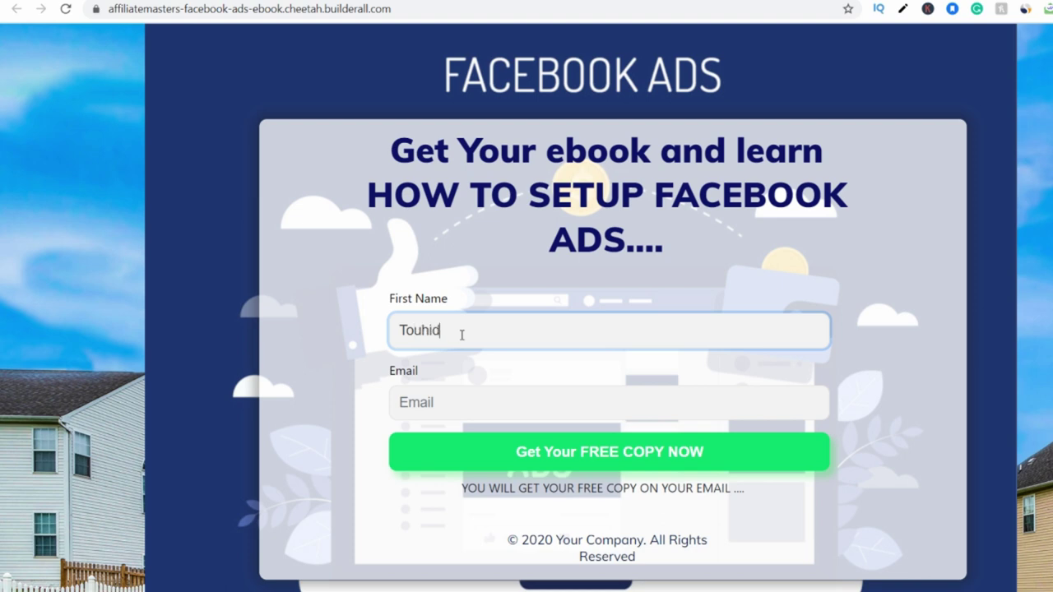
click(520, 393)
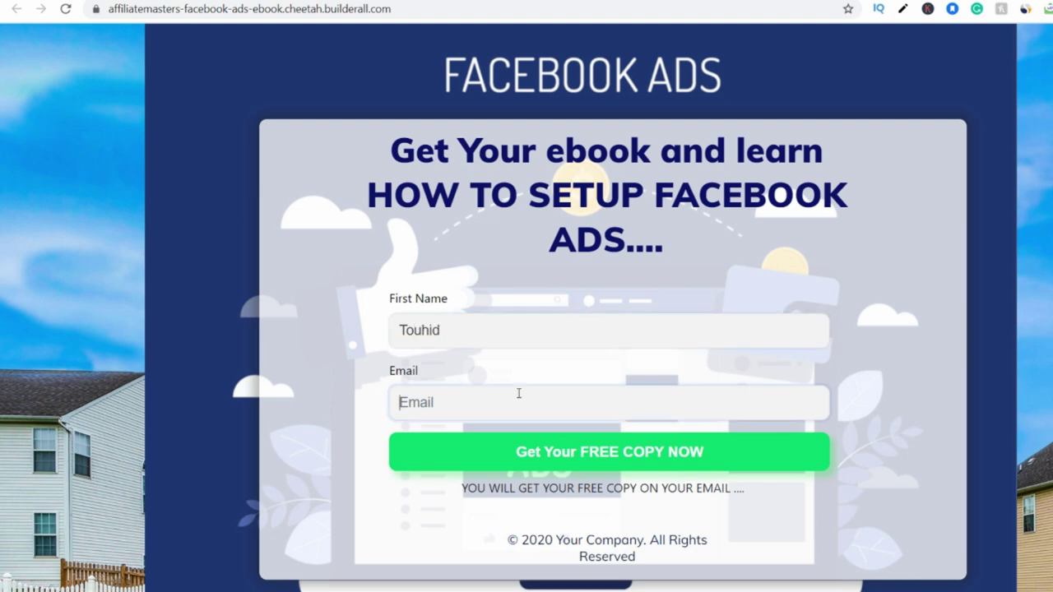
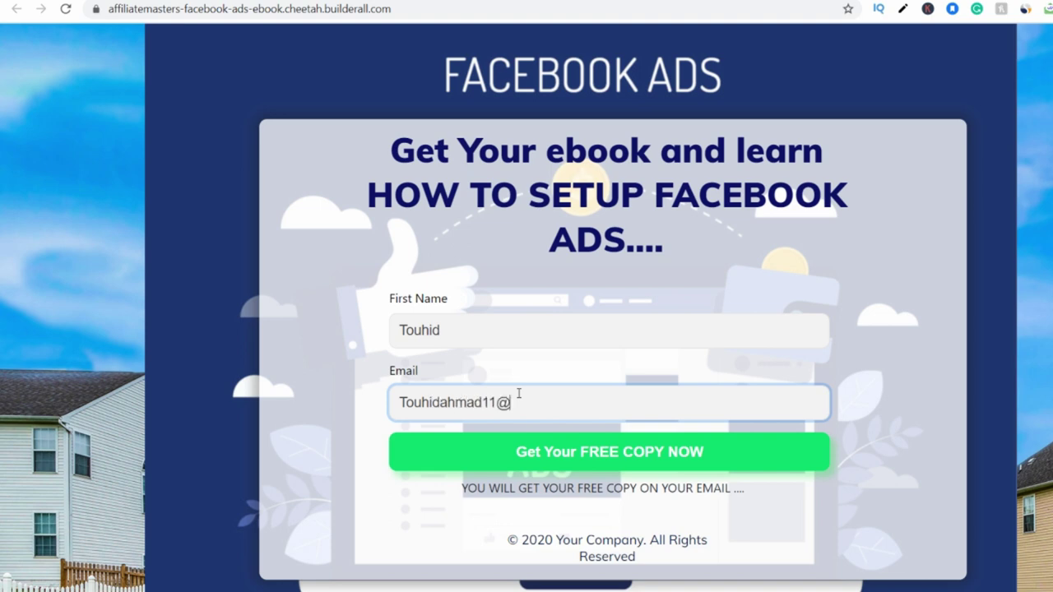
click(622, 461)
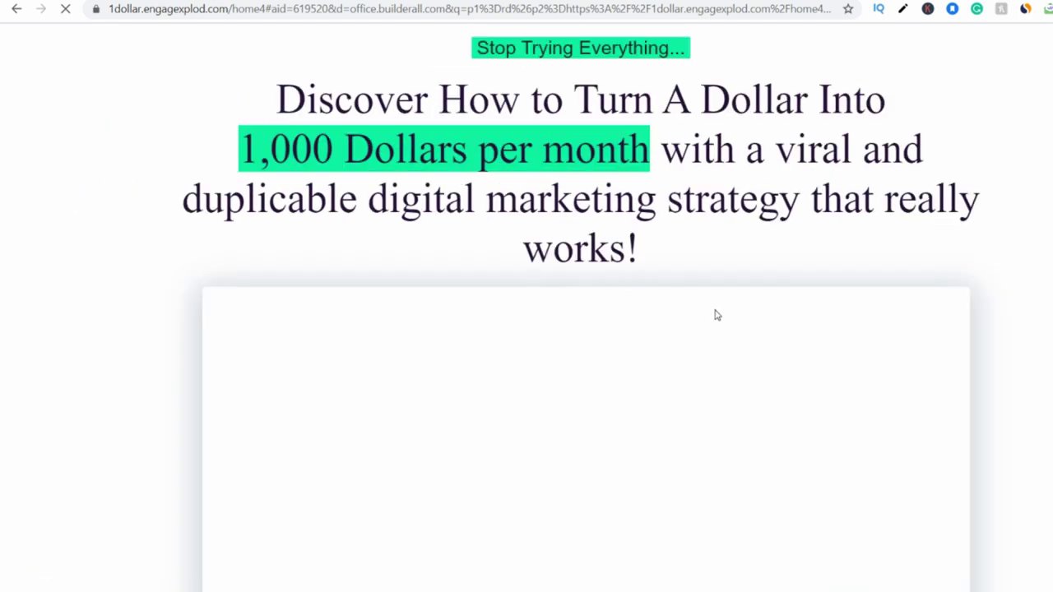
Scroll through the 1dollar.engagexplod.com redirect page about turning a dollar into 1,000.
scroll(716, 317, down, 6)
scroll(723, 322, down, 8)
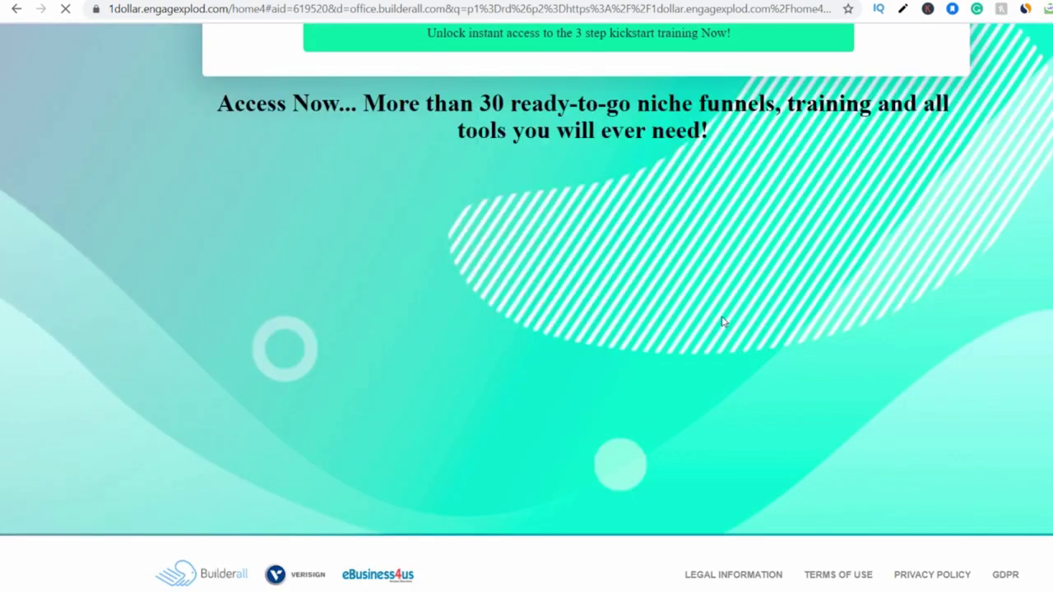
scroll(722, 322, up, 14)
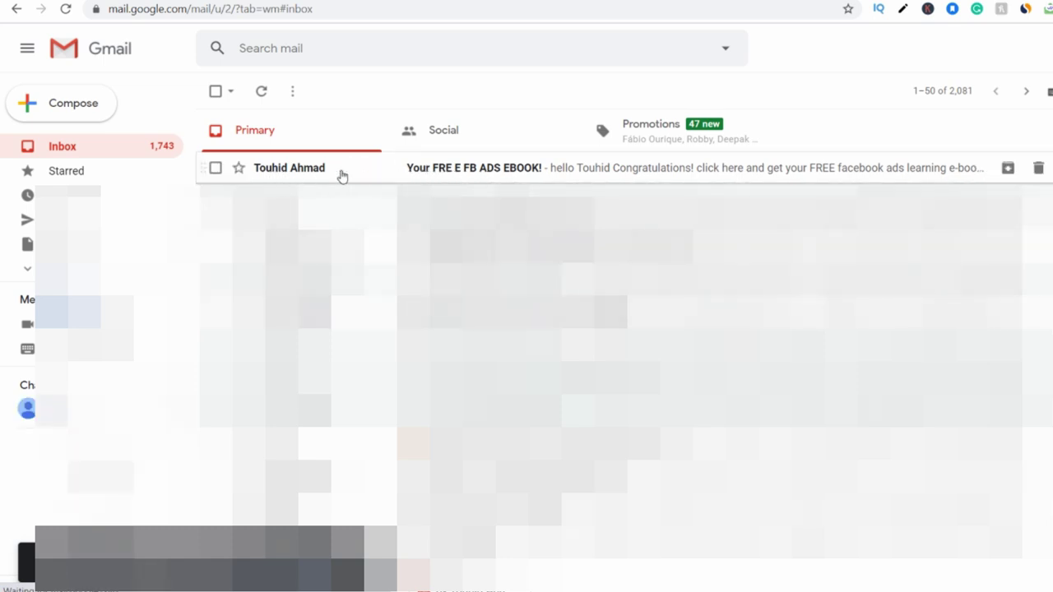
Open the 'Your FRE E FB ADS EBOOK!' email, test its 'click here' ebook link, and return to the message.
click(453, 173)
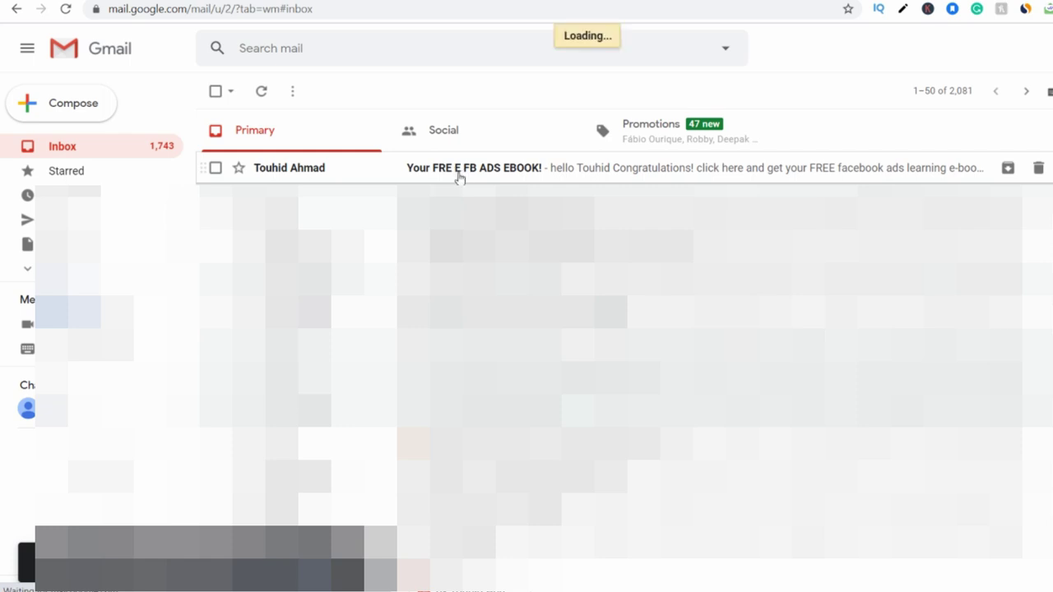
scroll(484, 237, down, 1)
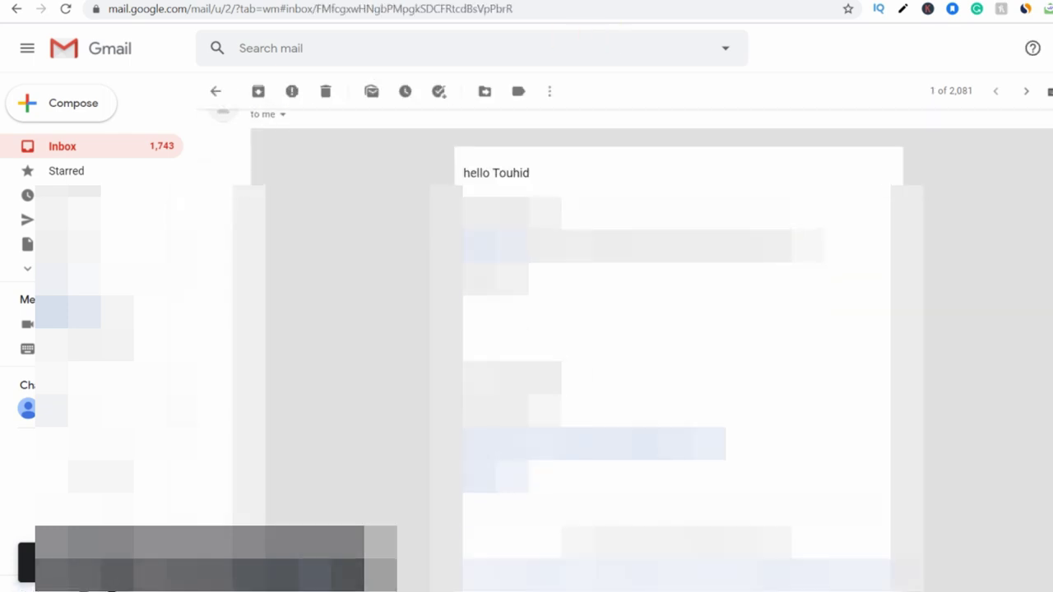
click(484, 237)
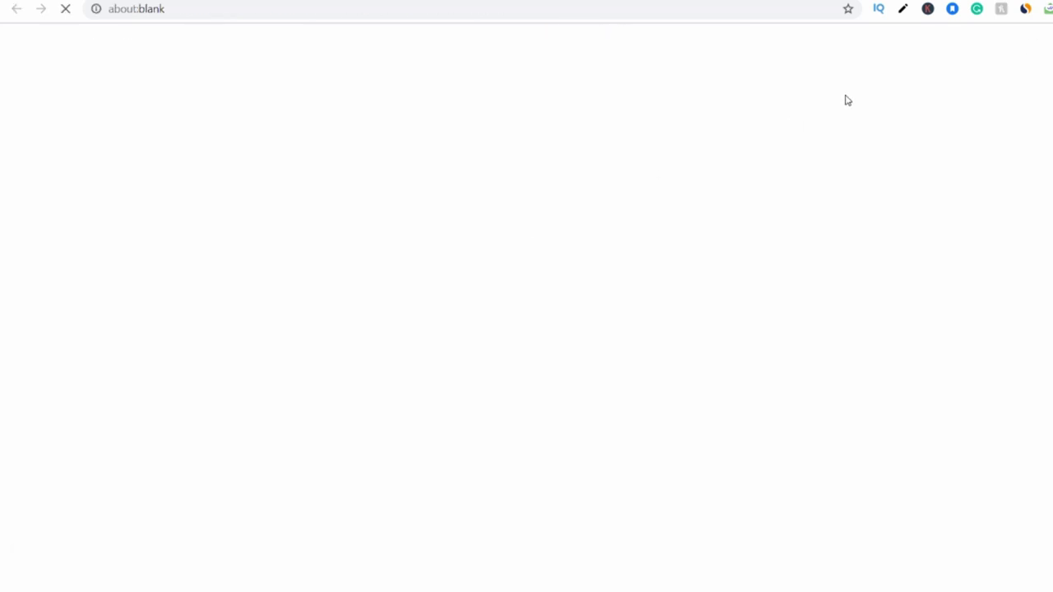
key(ctrl+w)
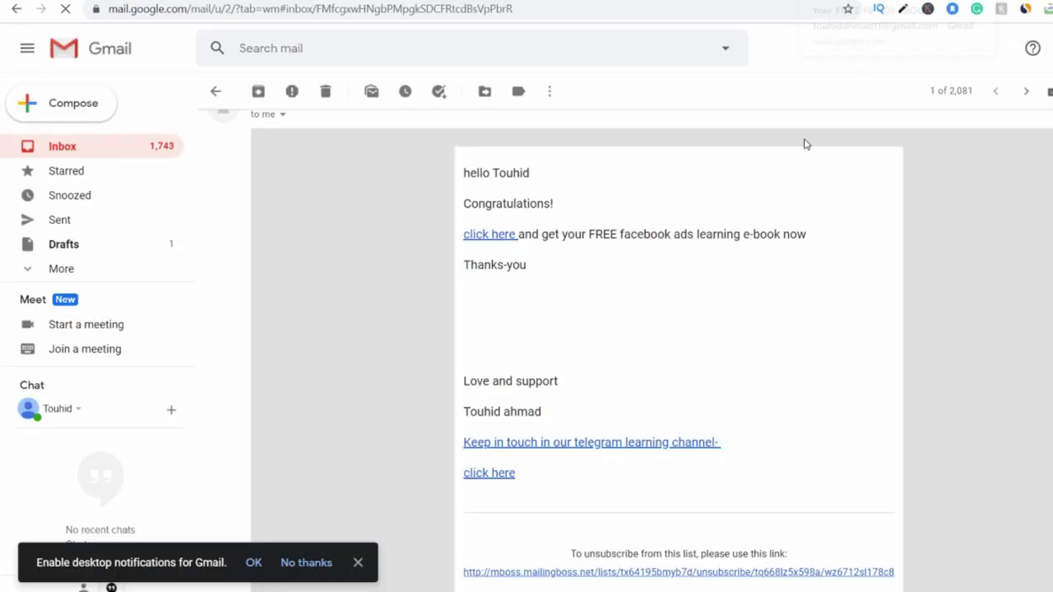
scroll(671, 414, down, 2)
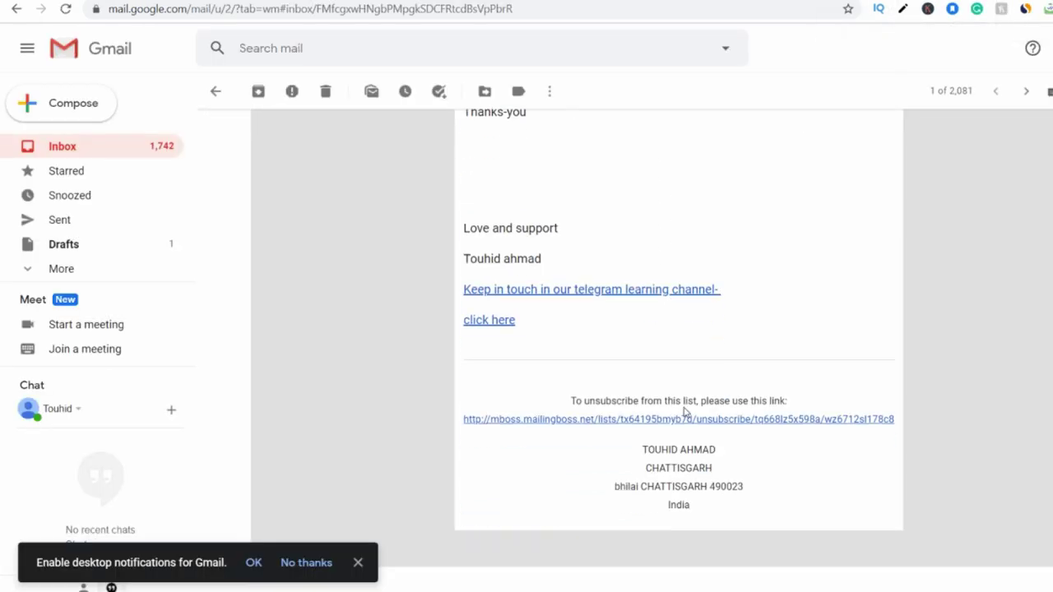
scroll(928, 383, up, 3)
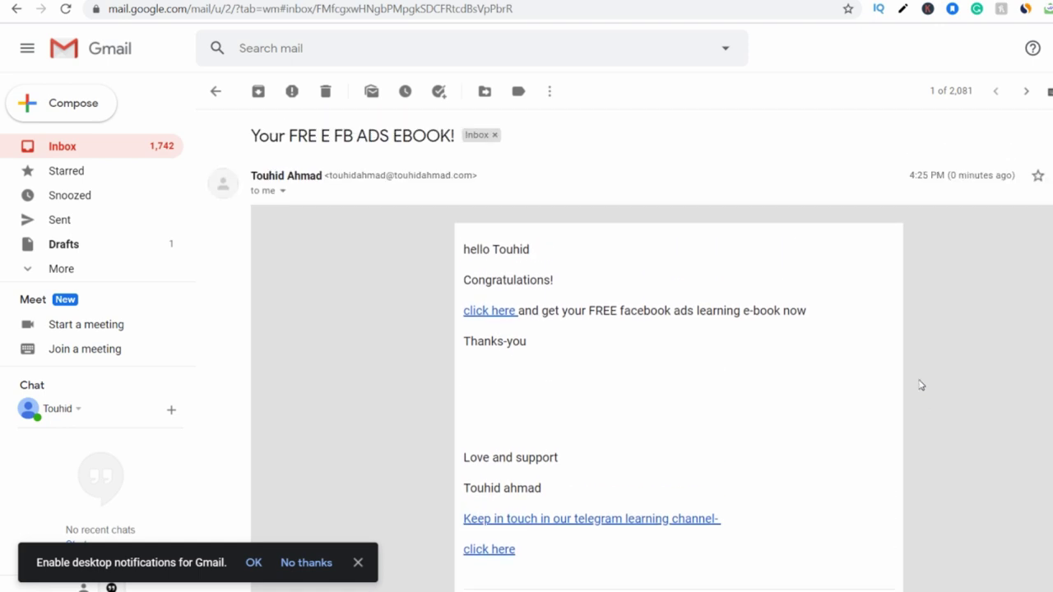